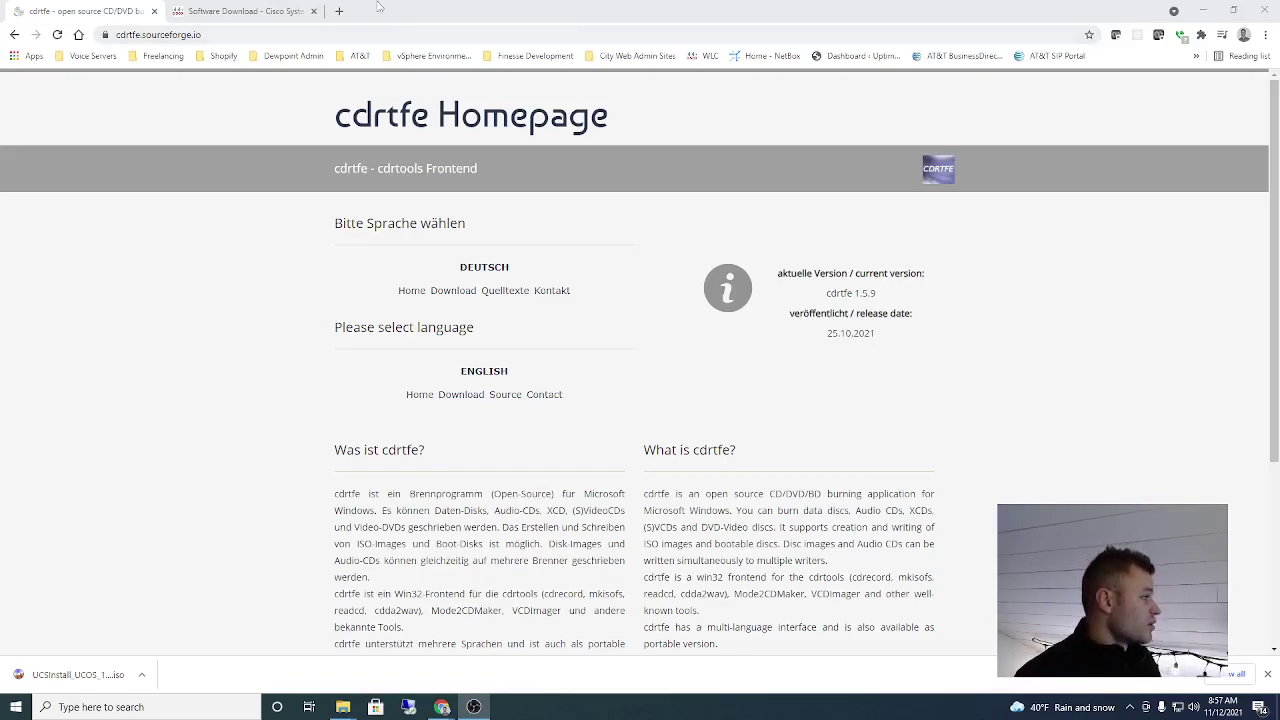
Search the web for "7 zip download" in a new browser tab
{"action": "left_click", "coordinate": [340, 11]}
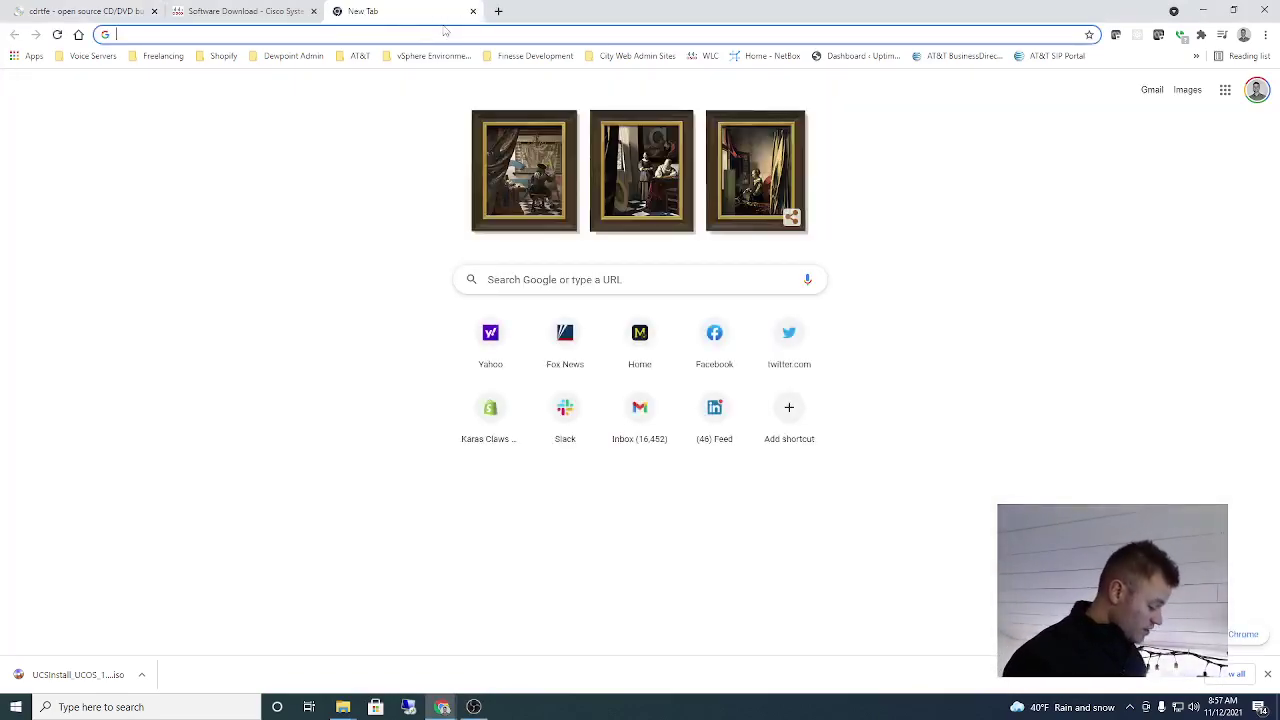
{"action": "type", "text": "c"}
{"action": "key", "text": "BackSpace"}
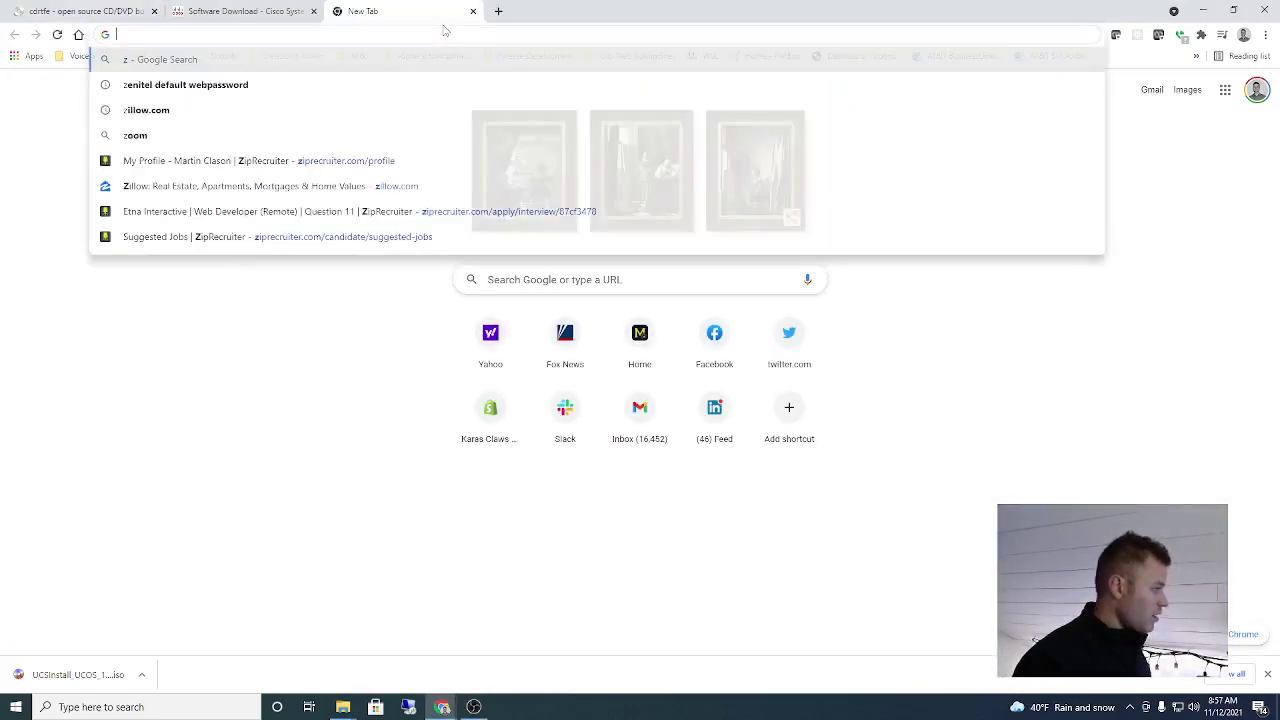
{"action": "key", "text": "BackSpace"}
{"action": "type", "text": "7 zi"}
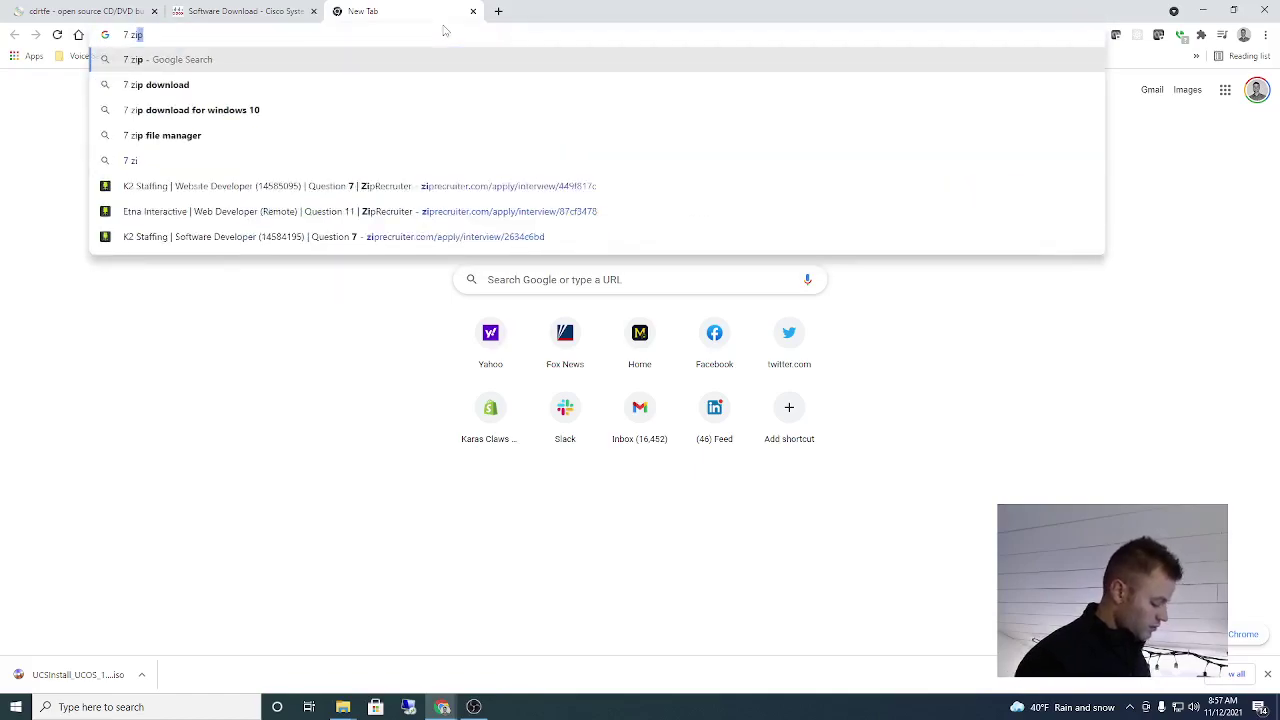
{"action": "type", "text": "p downloa"}
{"action": "key", "text": "Down"}
{"action": "key", "text": "Return"}
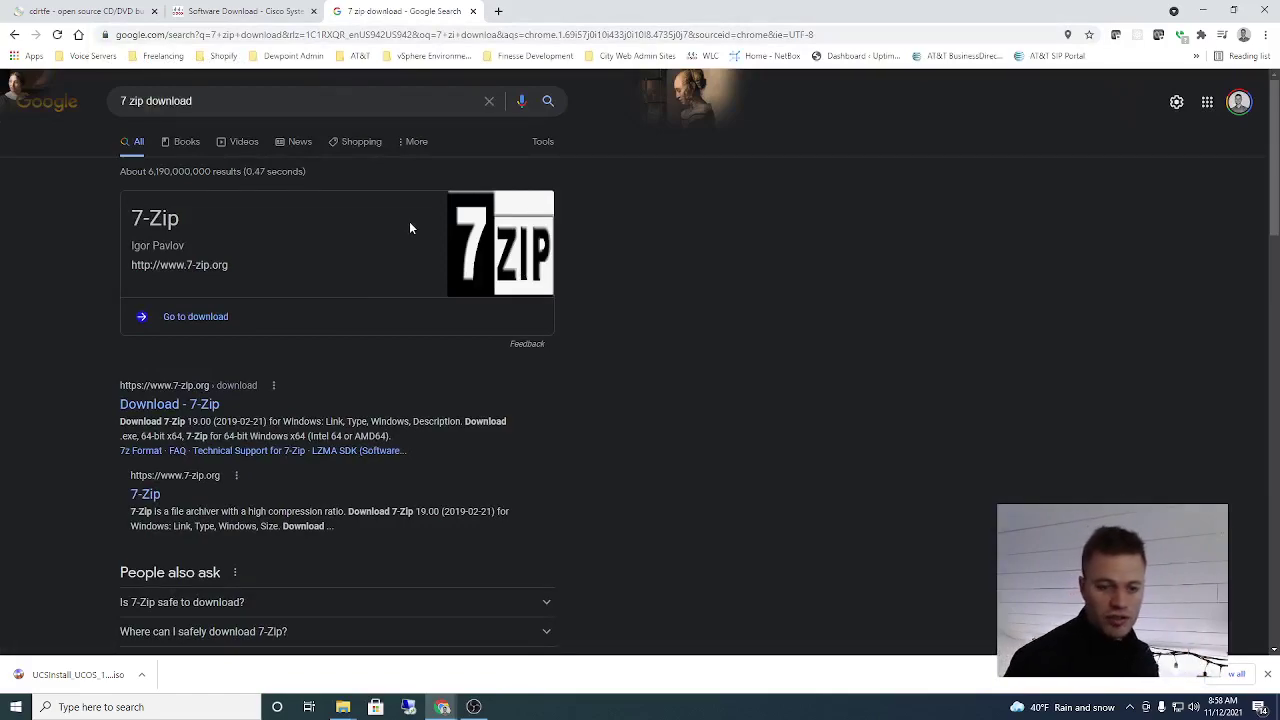
Download cdrtfe 1.5.9 Setup from the English download page of the cdrtfe homepage and block the site's multiple-file download request
{"action": "left_click", "coordinate": [75, 11]}
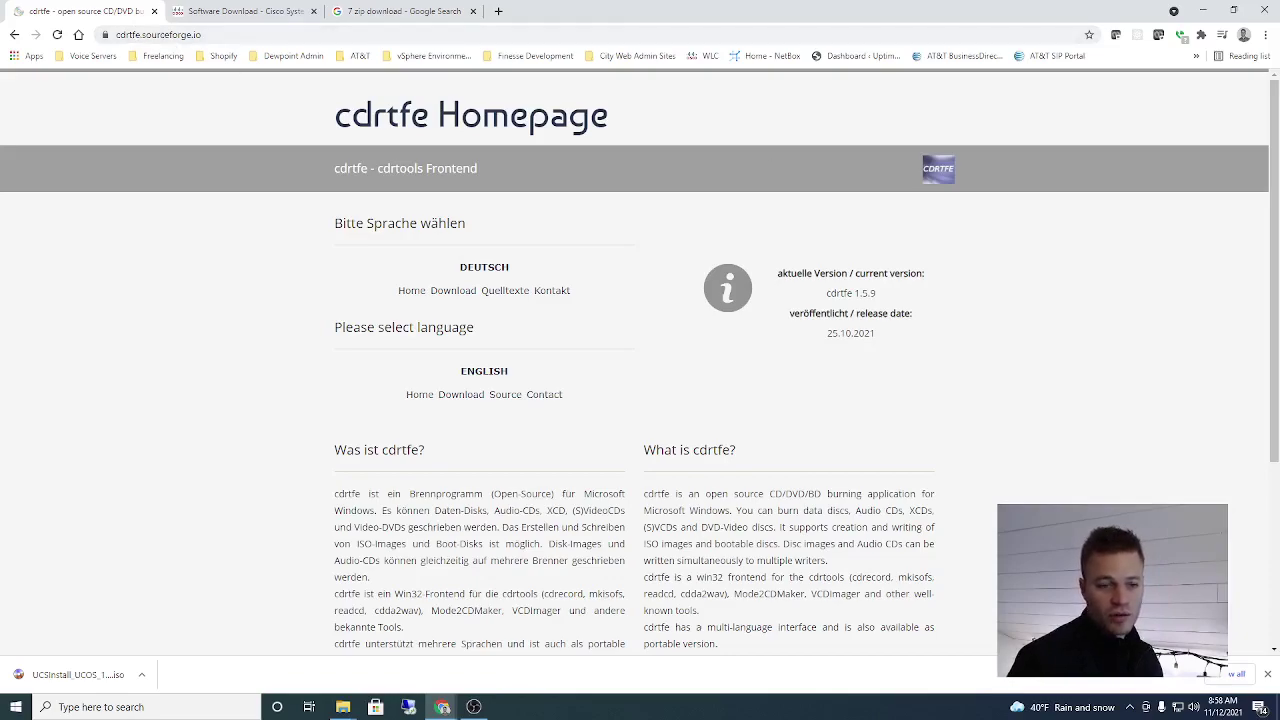
{"action": "left_click", "coordinate": [1267, 674]}
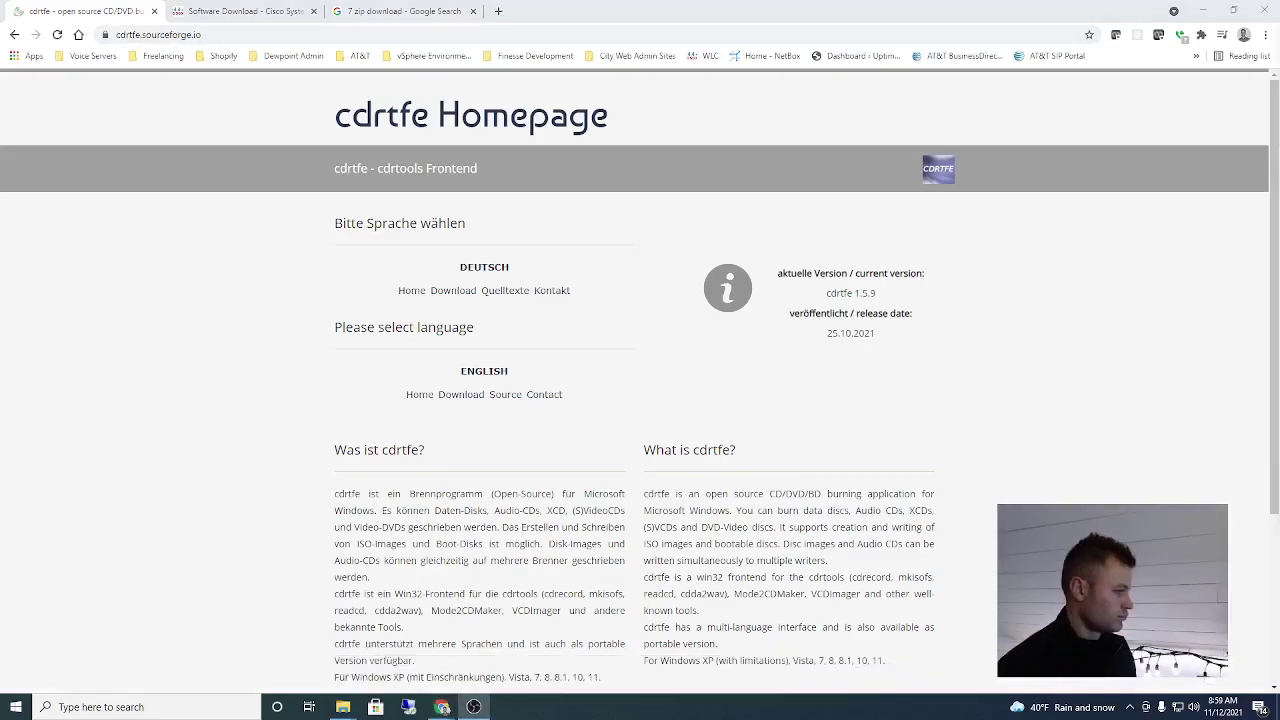
{"action": "left_click", "coordinate": [462, 395]}
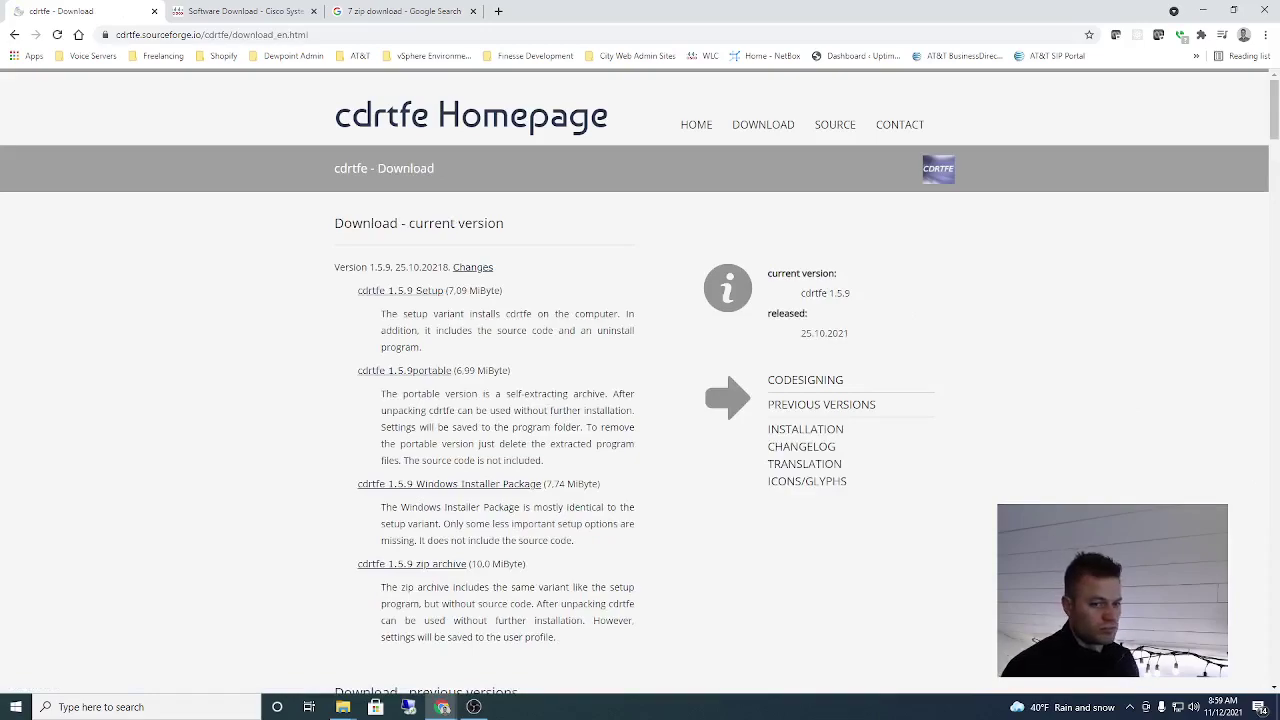
{"action": "left_click", "coordinate": [392, 291]}
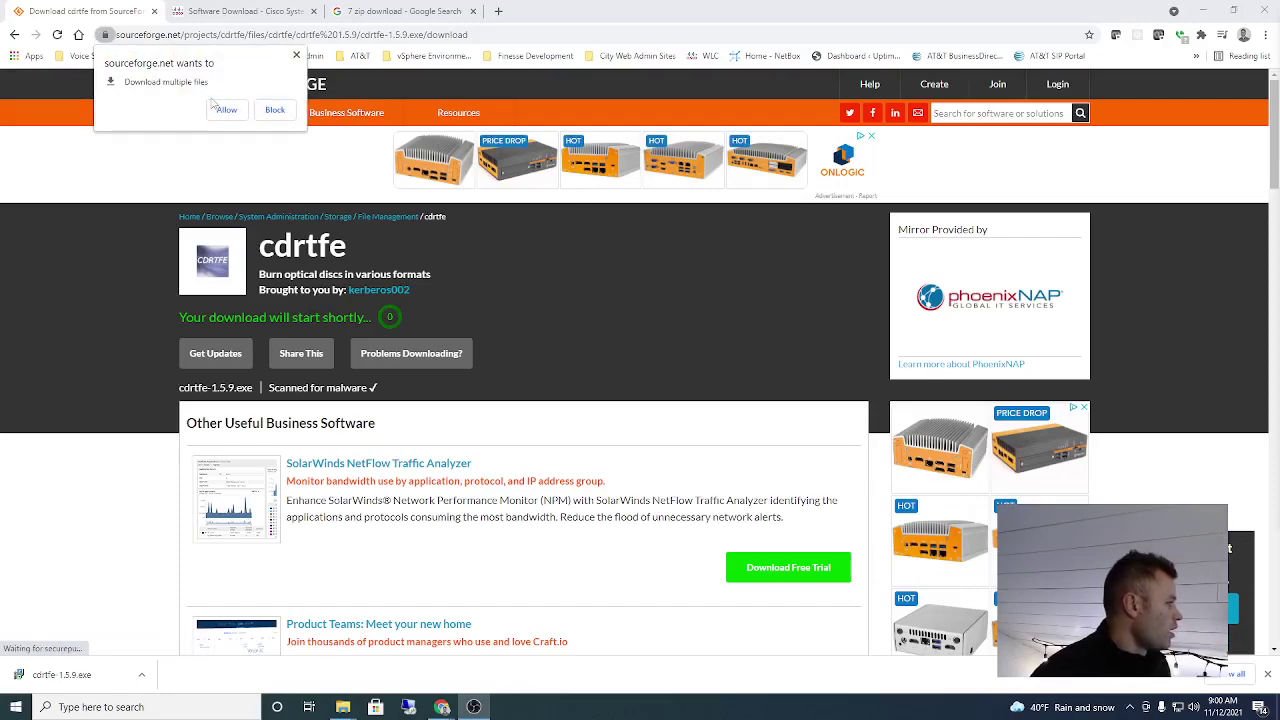
{"action": "left_click", "coordinate": [275, 110]}
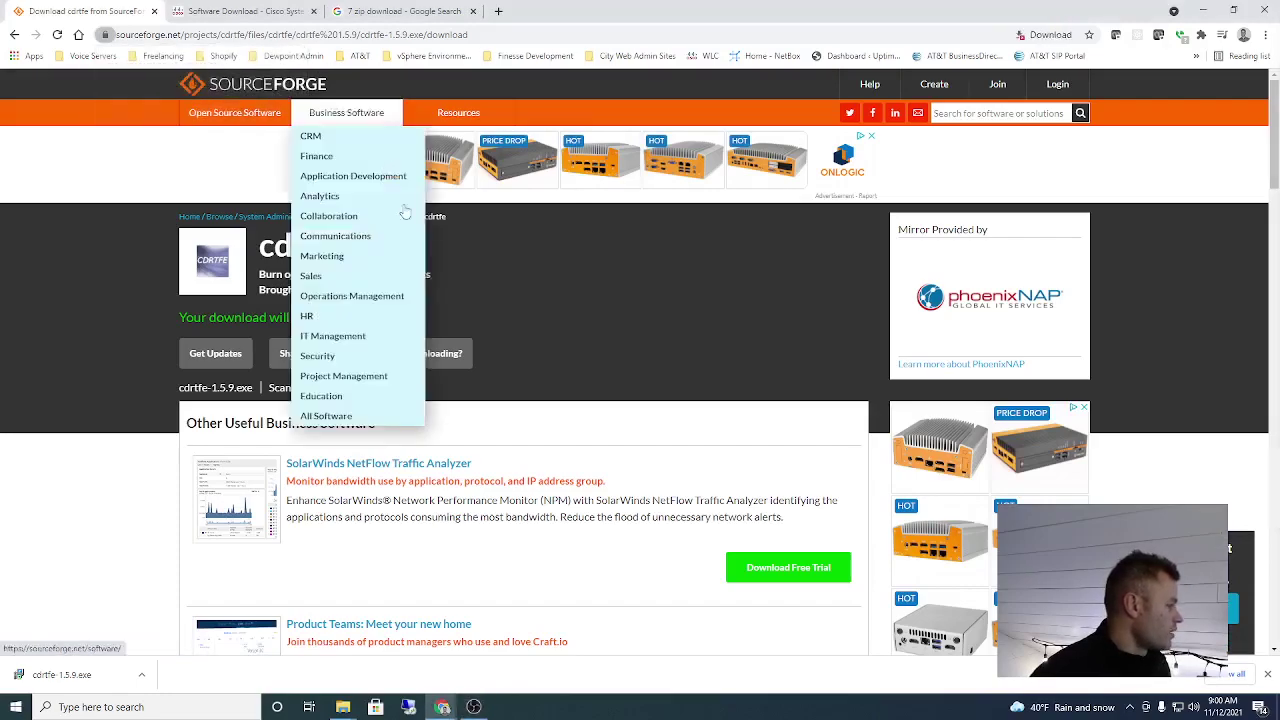
Run the downloaded cdrtfe-1.5.9.exe installer in English and accept its license agreement
{"action": "left_click", "coordinate": [95, 684]}
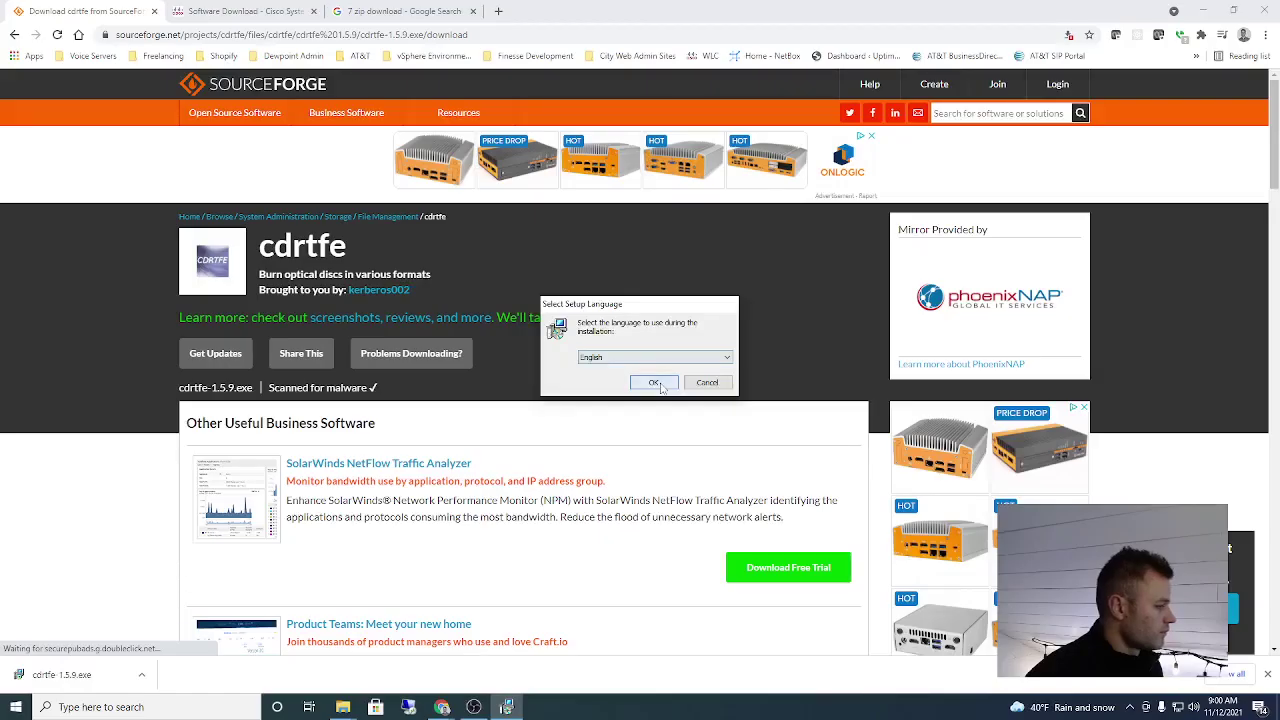
{"action": "left_click", "coordinate": [661, 381]}
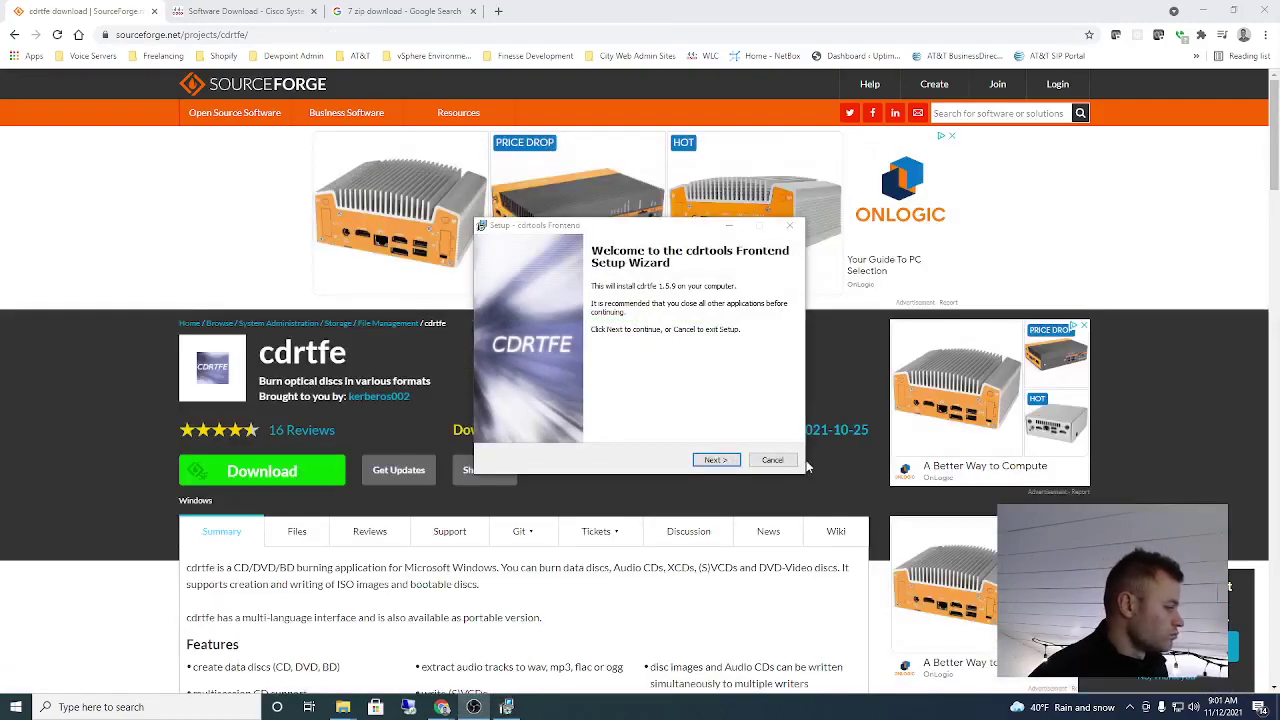
{"action": "left_click", "coordinate": [716, 460]}
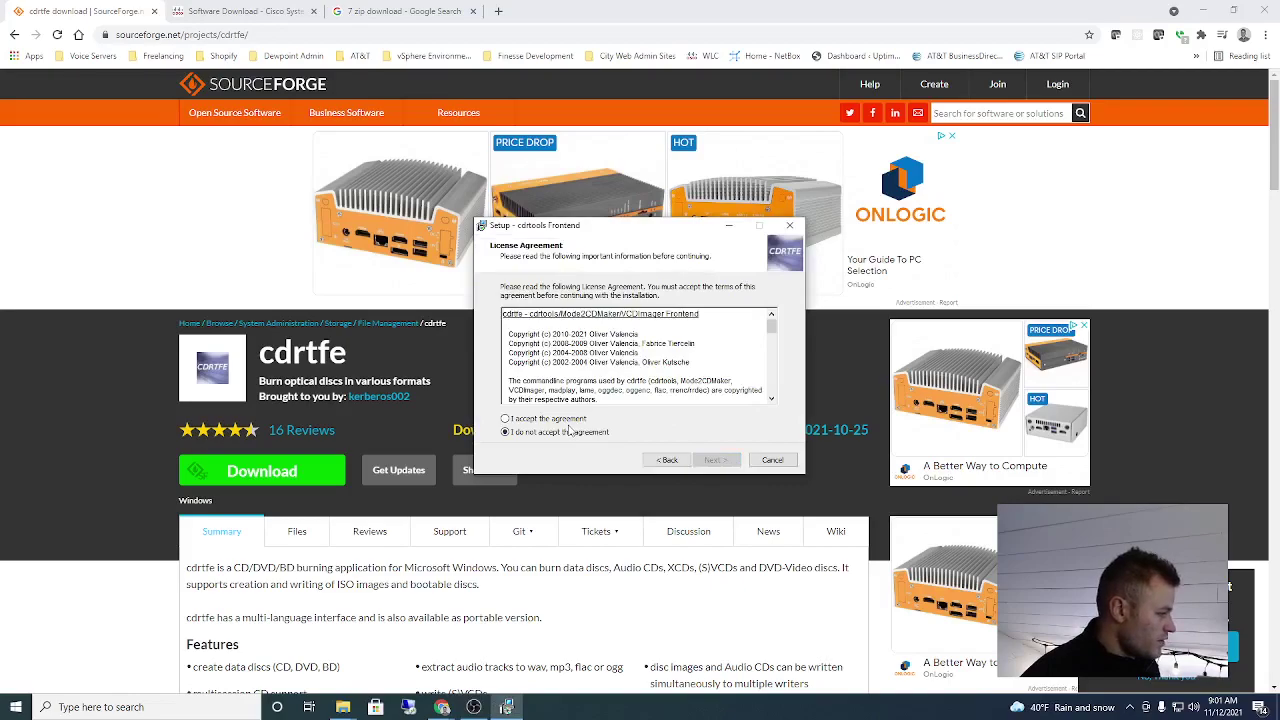
{"action": "left_click", "coordinate": [572, 420]}
{"action": "left_click", "coordinate": [716, 460]}
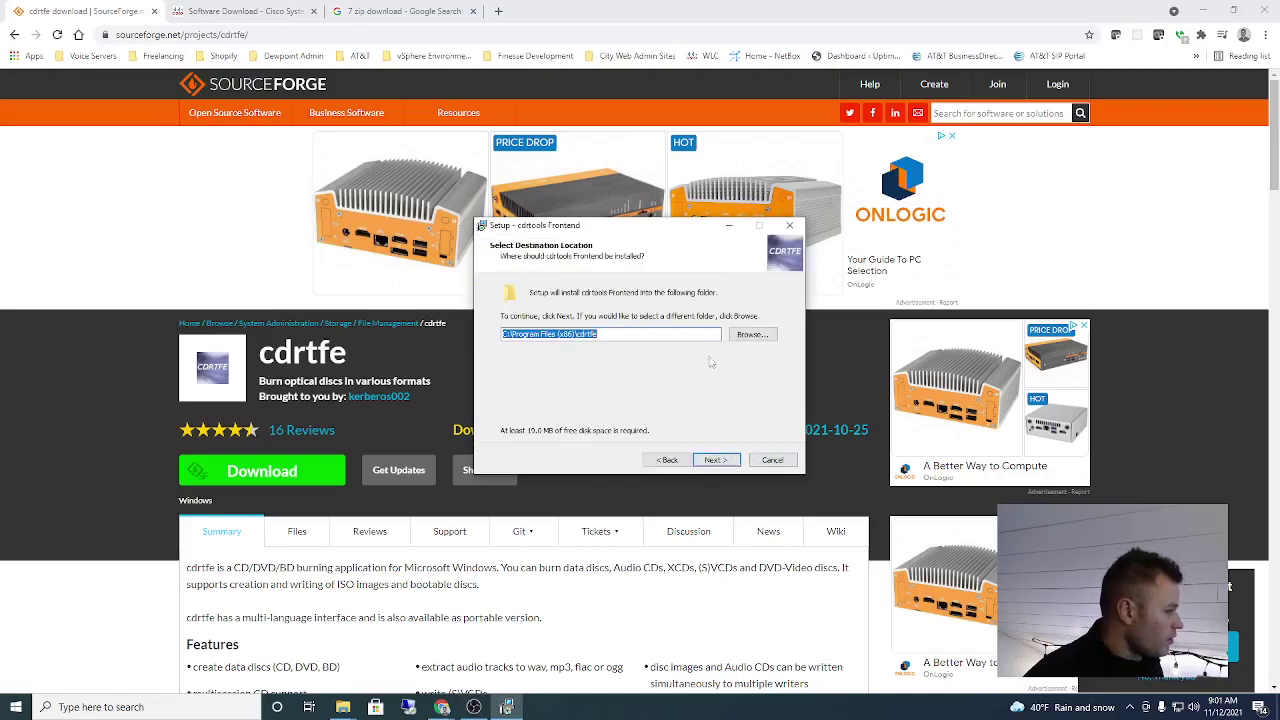
Install cdrtools Frontend with the default folder, components and all-users desktop shortcut, and launch it on finishing
{"action": "left_click", "coordinate": [716, 460]}
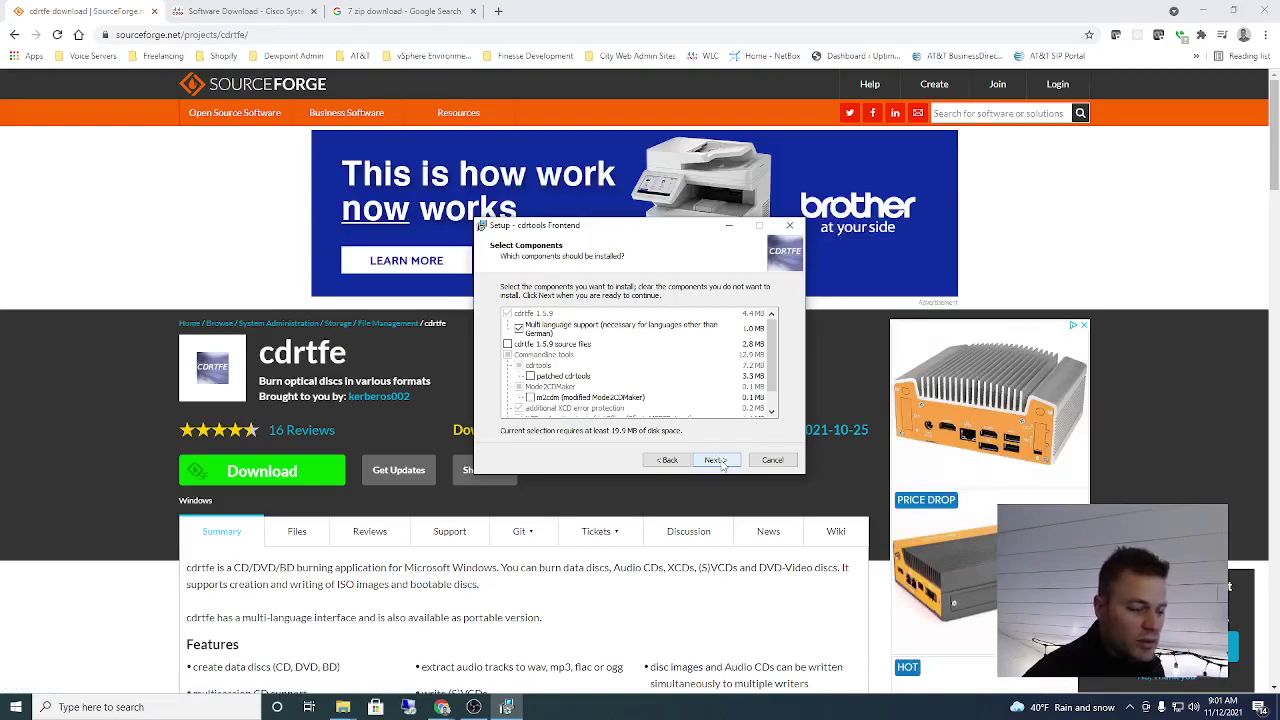
{"action": "left_click", "coordinate": [716, 460]}
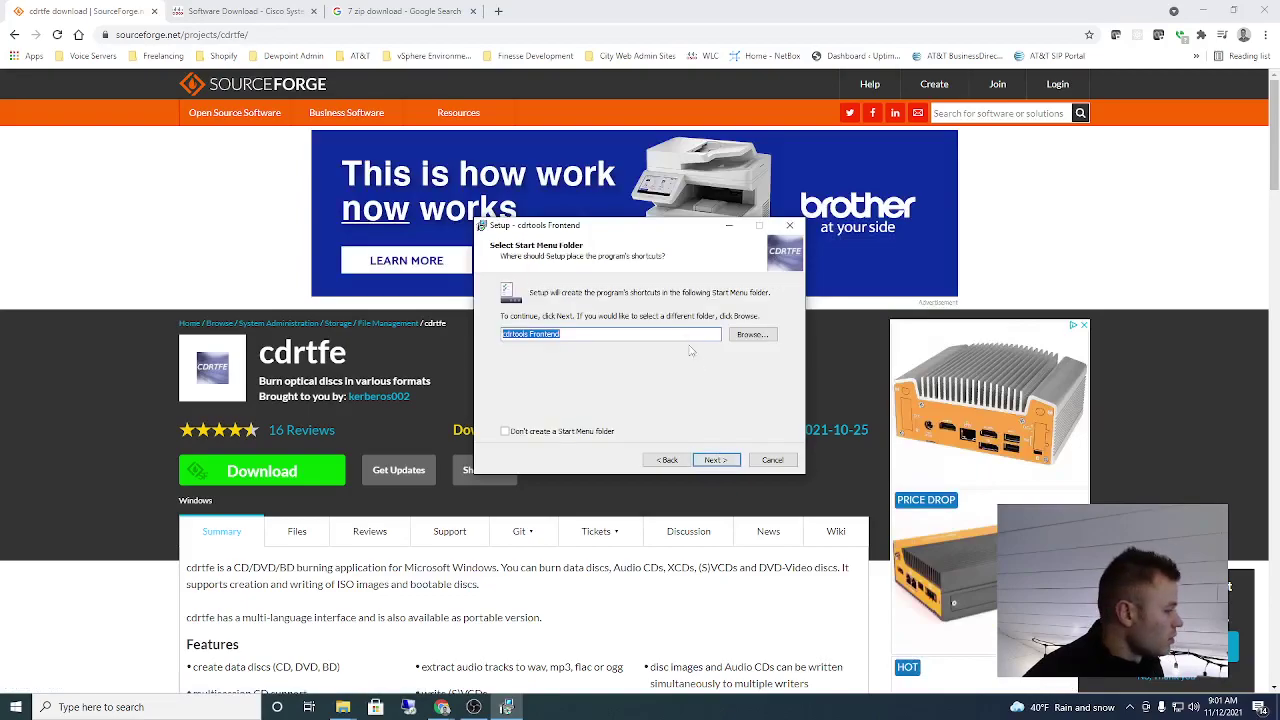
{"action": "left_click", "coordinate": [716, 460]}
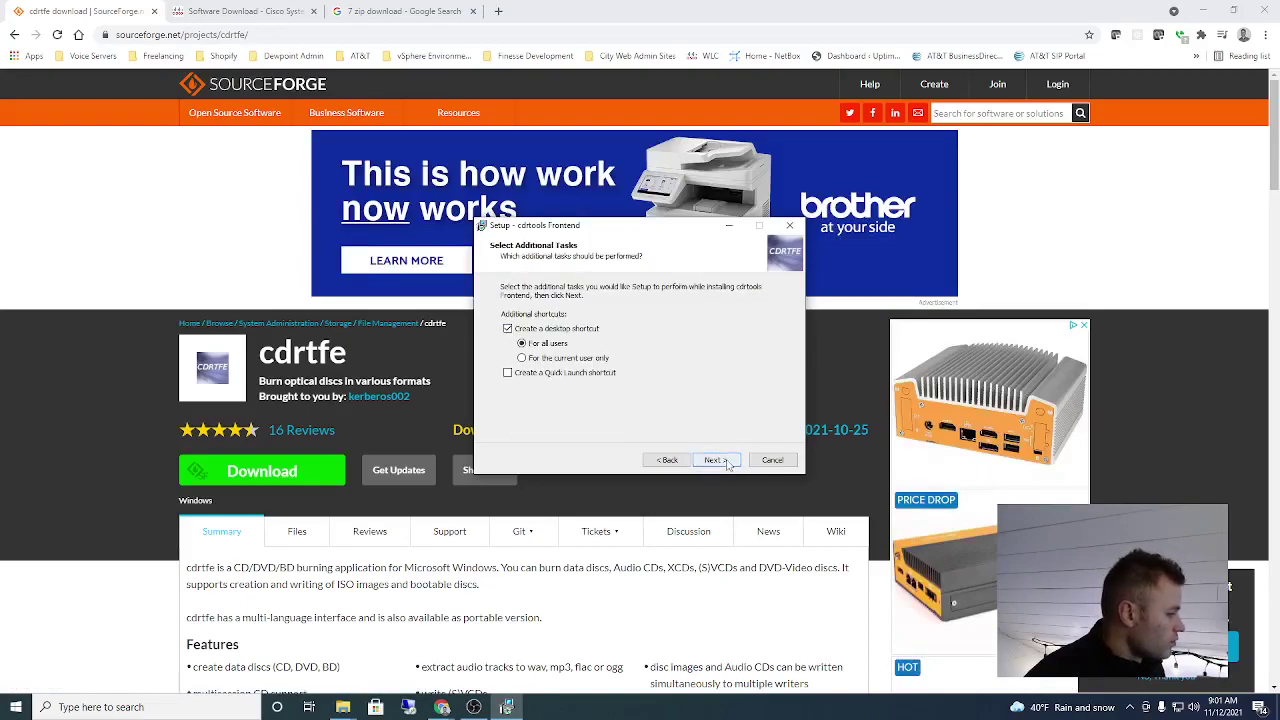
{"action": "left_click", "coordinate": [720, 460]}
{"action": "left_click", "coordinate": [727, 462]}
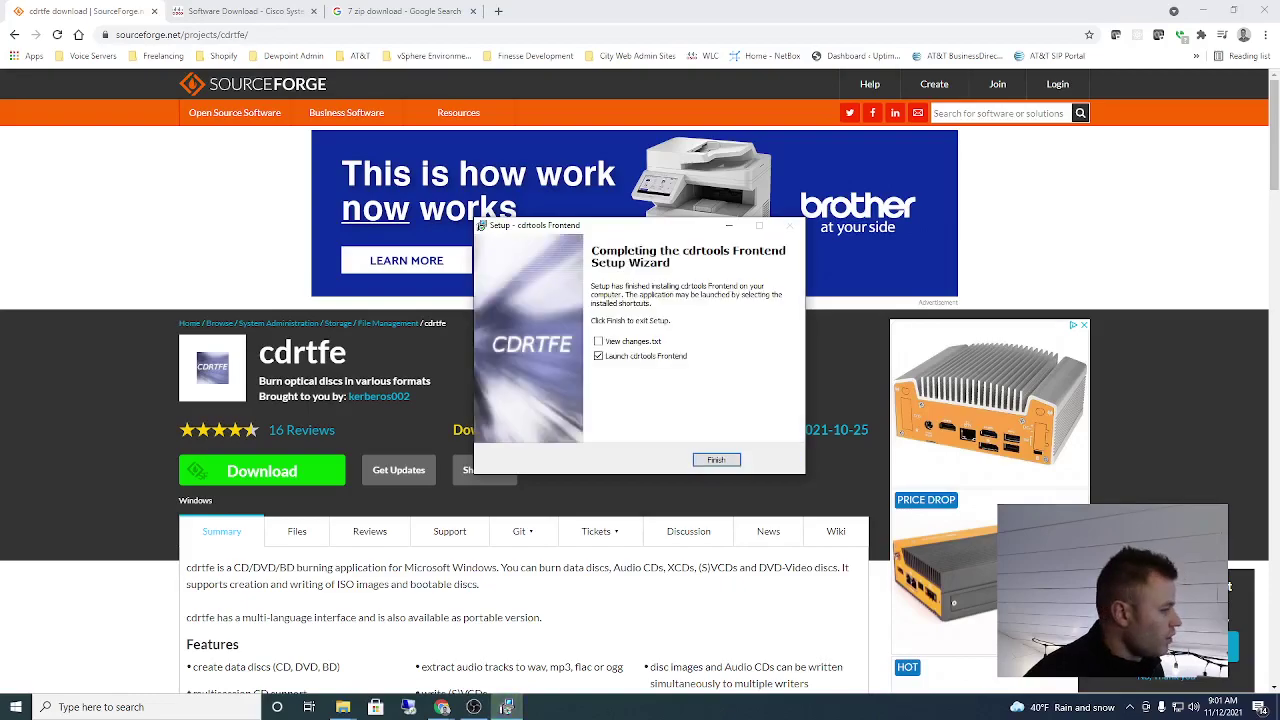
{"action": "left_click", "coordinate": [716, 462]}
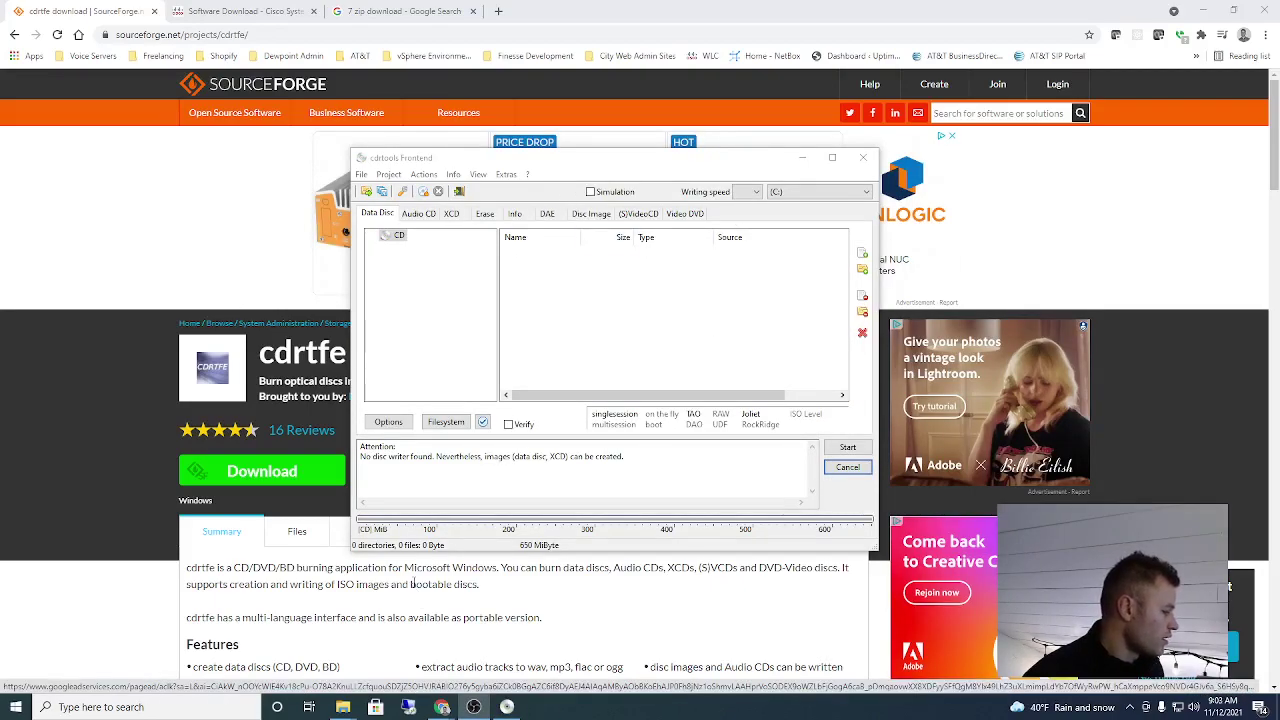
Switch to File Explorer, examine the contents of the CUCM 12.5 folder on the Desktop, and return to the Desktop
{"action": "mouse_move", "coordinate": [342, 707]}
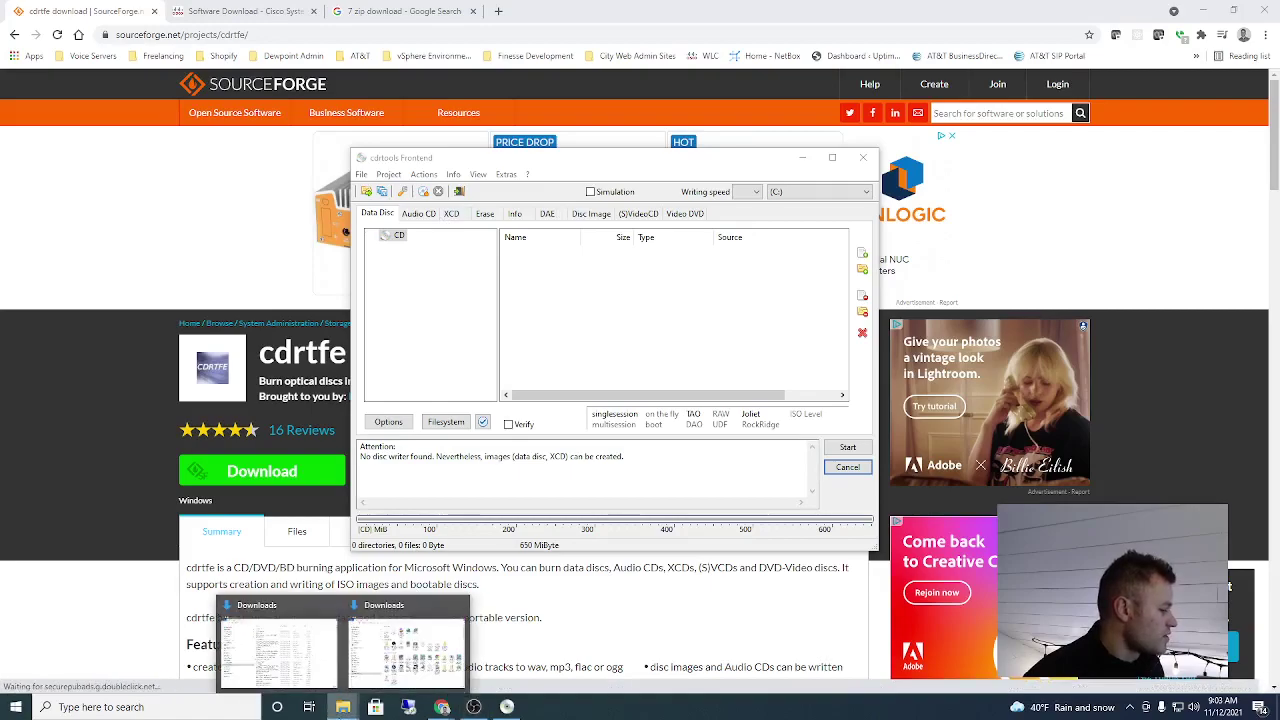
{"action": "left_click", "coordinate": [280, 650]}
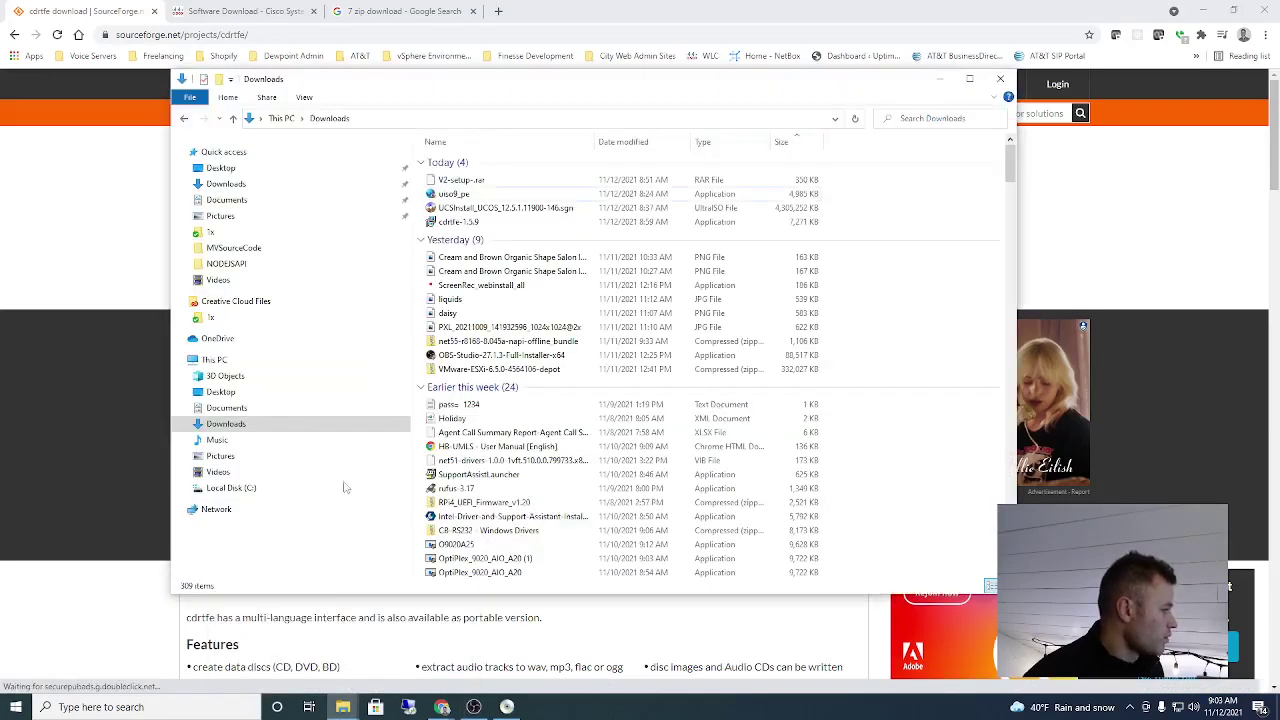
{"action": "left_click", "coordinate": [264, 393]}
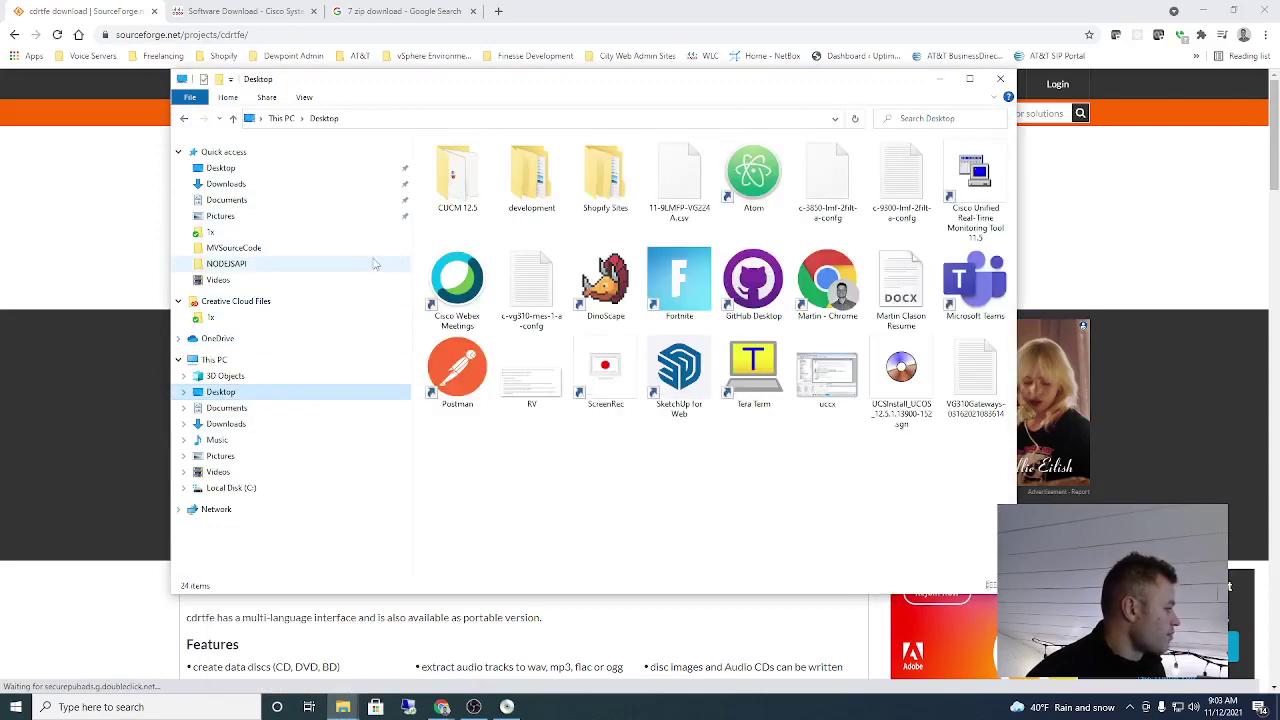
{"action": "double_click", "coordinate": [455, 178]}
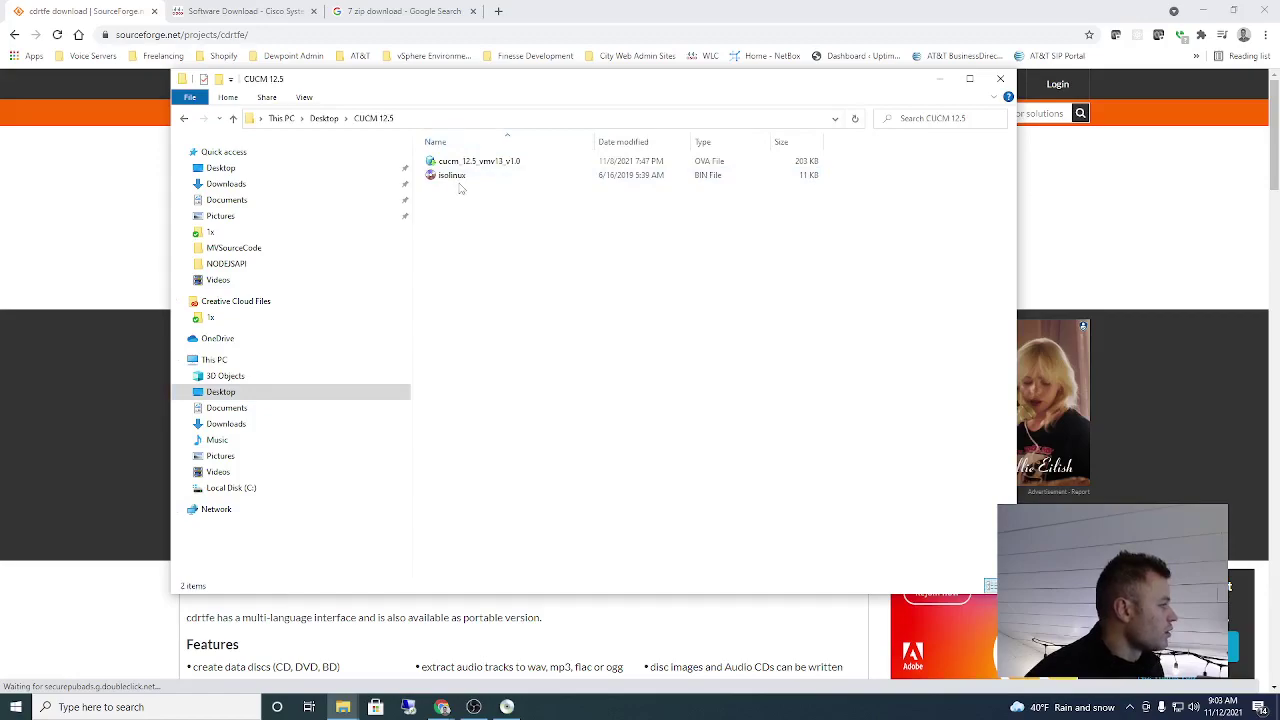
{"action": "left_click", "coordinate": [295, 167]}
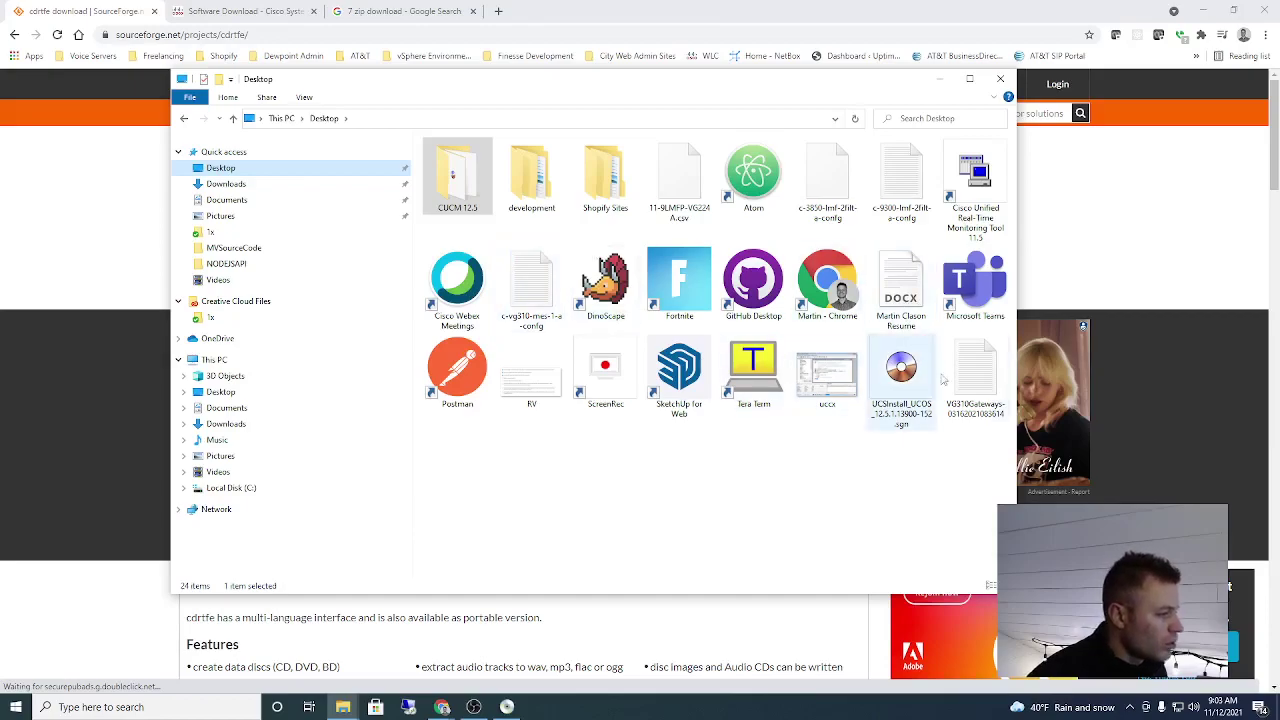
Extract the UCSInstall_UCOS_12.5.1.13900-152.sgn ISO with 7-Zip into its own subfolder of the Desktop's CUCM 12.5 folder
{"action": "left_click", "coordinate": [903, 368]}
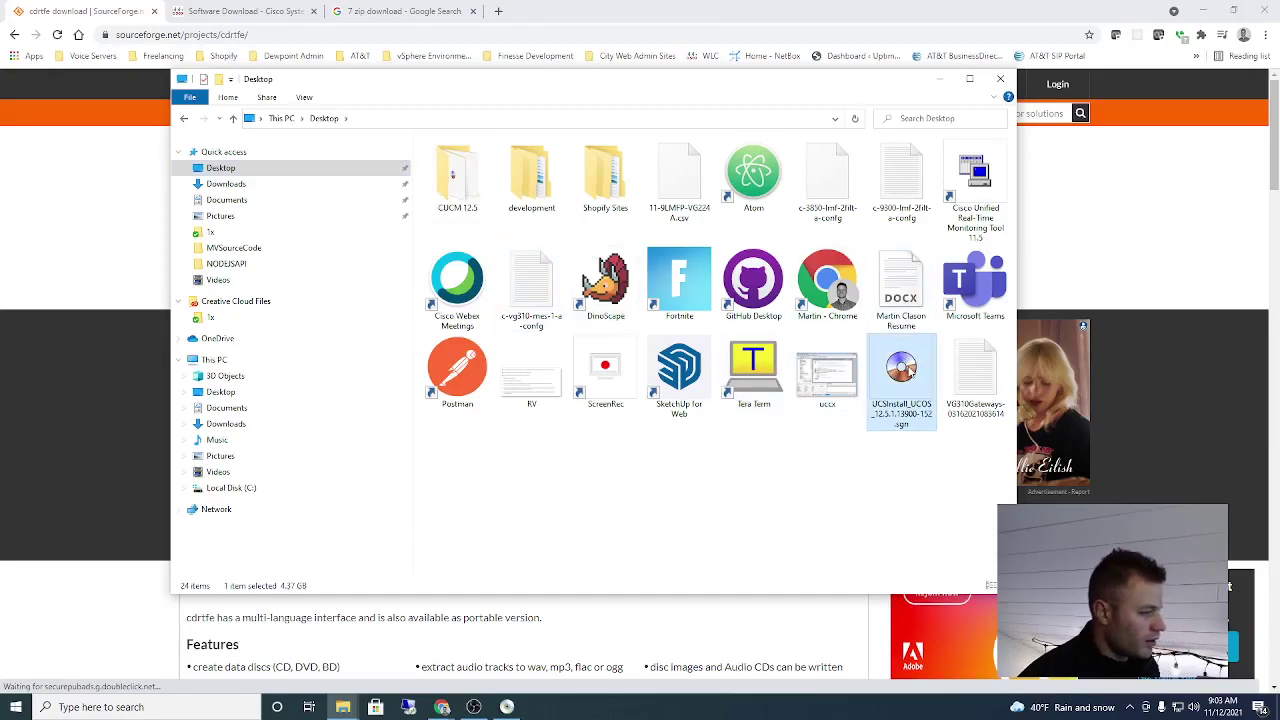
{"action": "right_click", "coordinate": [909, 370]}
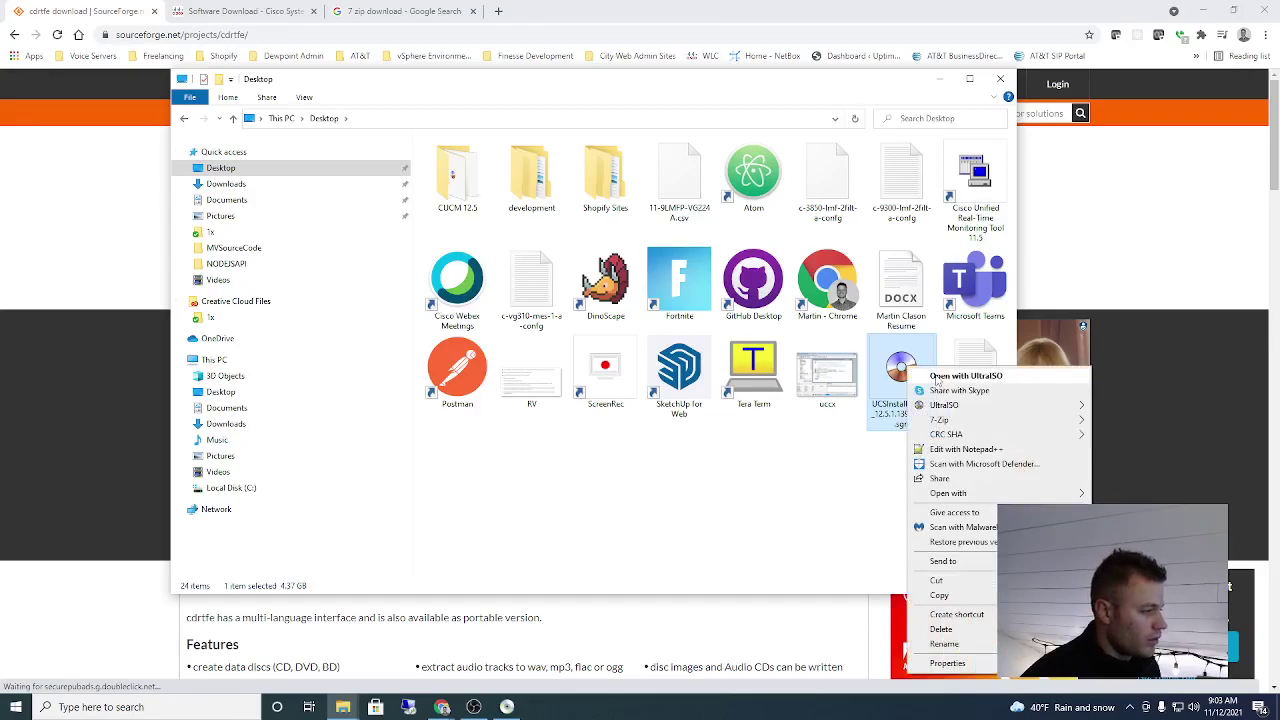
{"action": "mouse_move", "coordinate": [940, 420]}
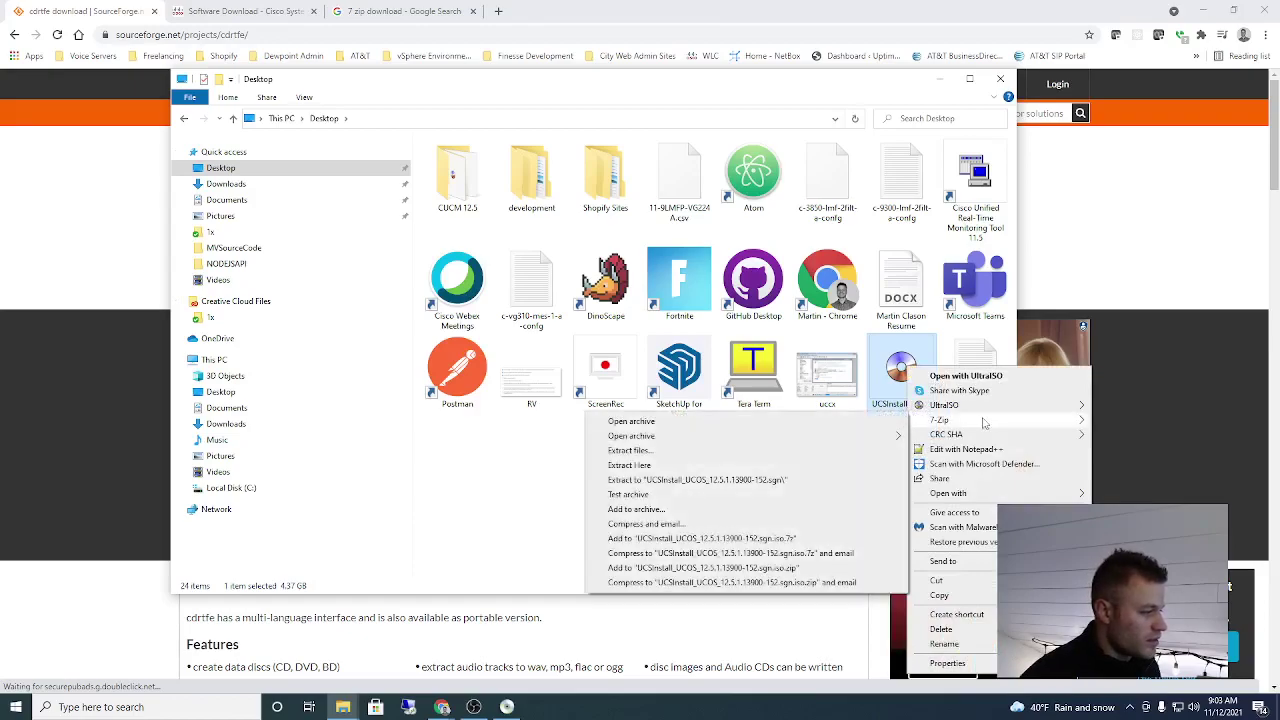
{"action": "left_click", "coordinate": [791, 451]}
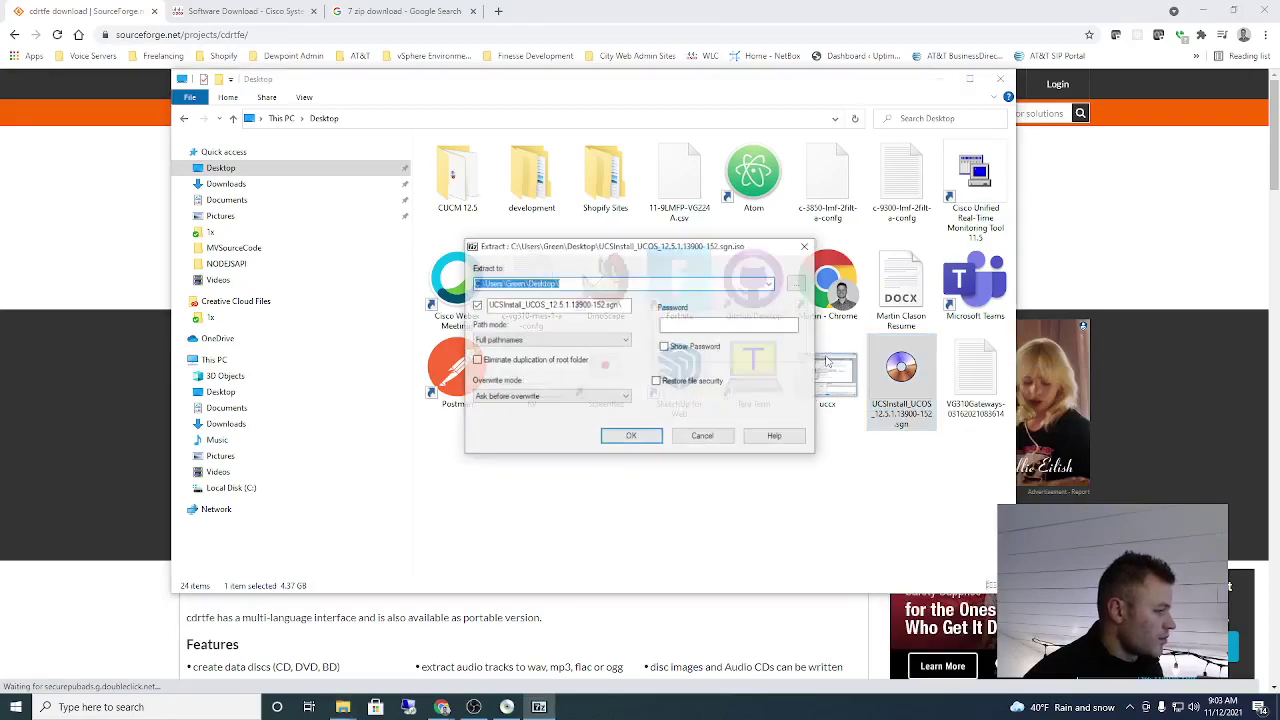
{"action": "left_click", "coordinate": [797, 284]}
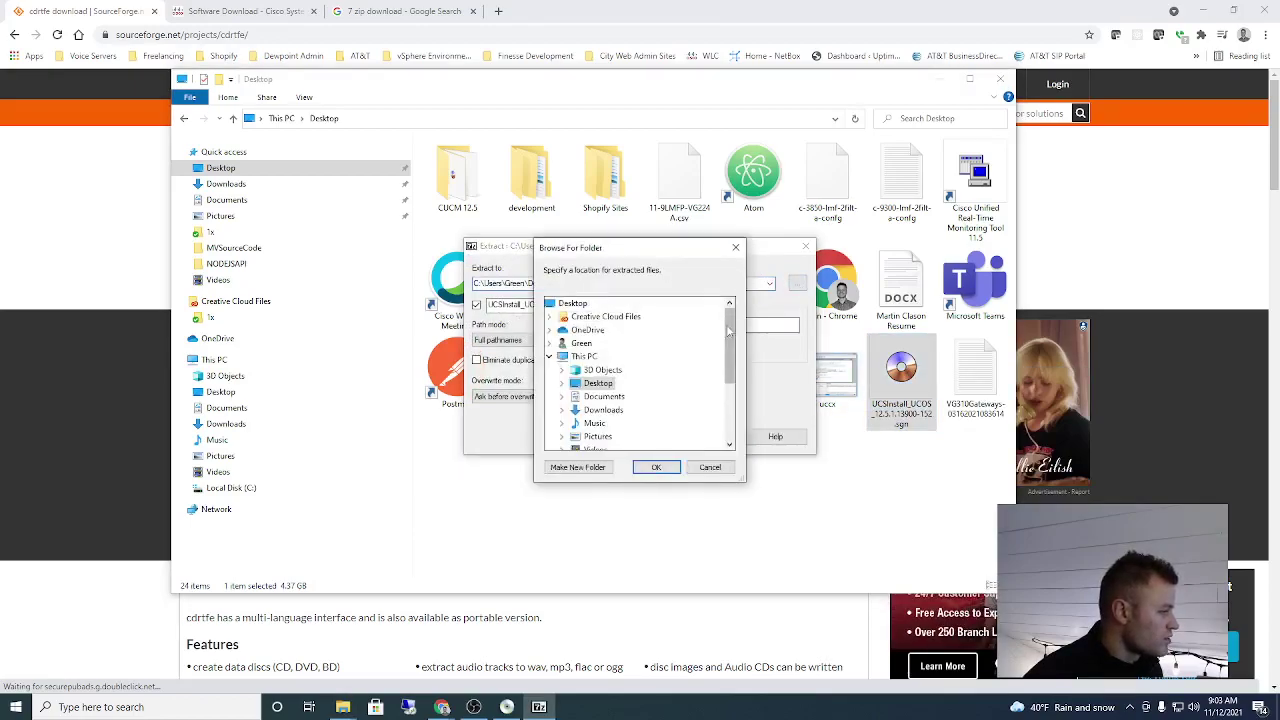
{"action": "left_click_drag", "start_coordinate": [730, 332], "coordinate": [737, 401]}
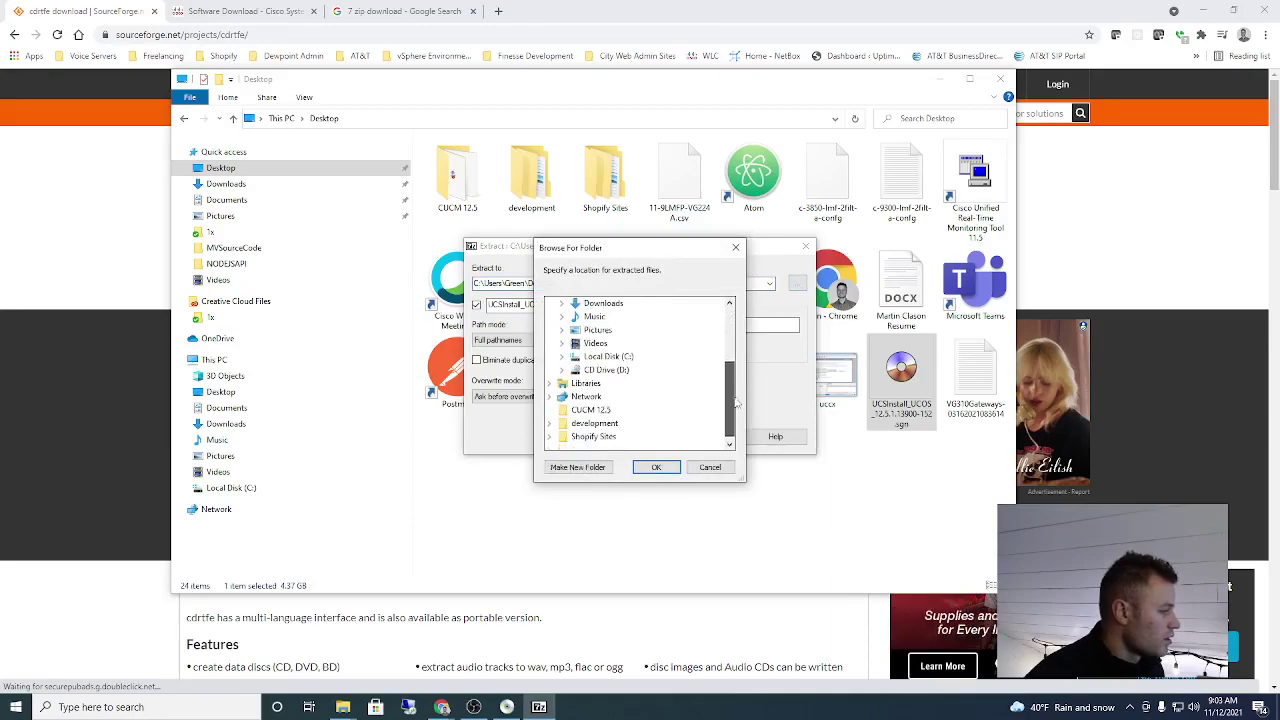
{"action": "left_click", "coordinate": [592, 410]}
{"action": "left_click", "coordinate": [656, 467]}
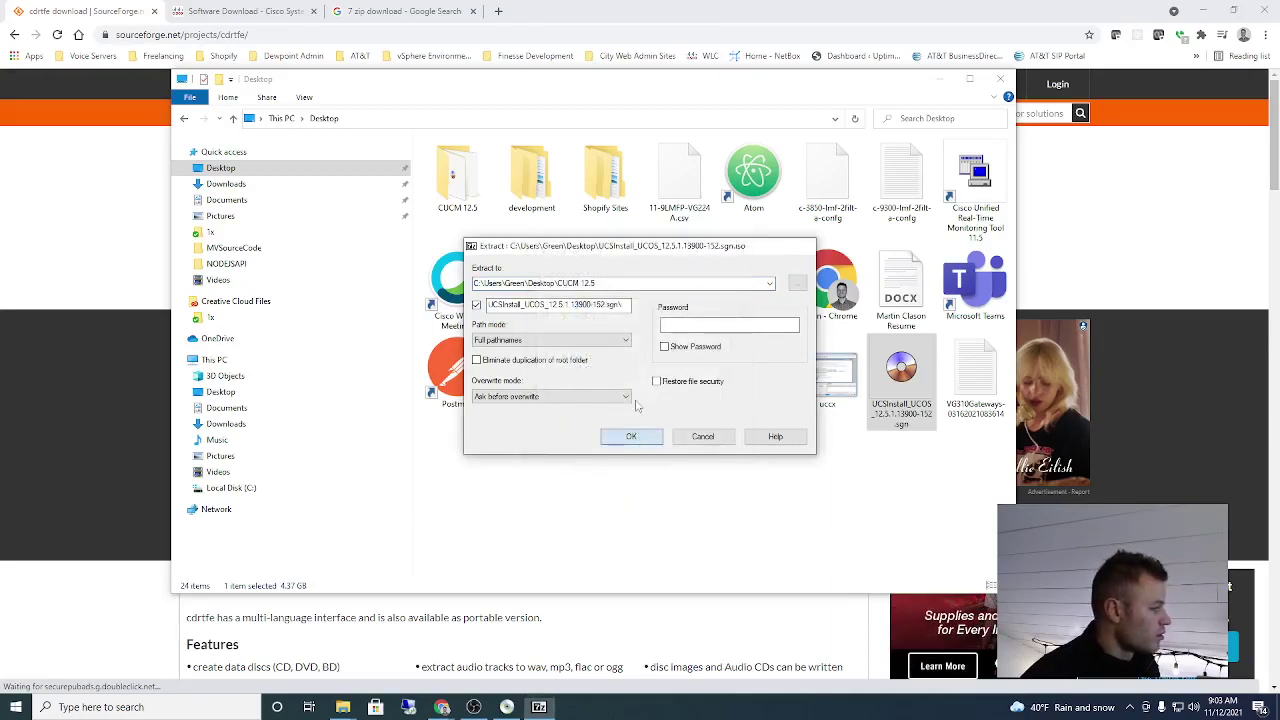
{"action": "key", "text": "Return"}
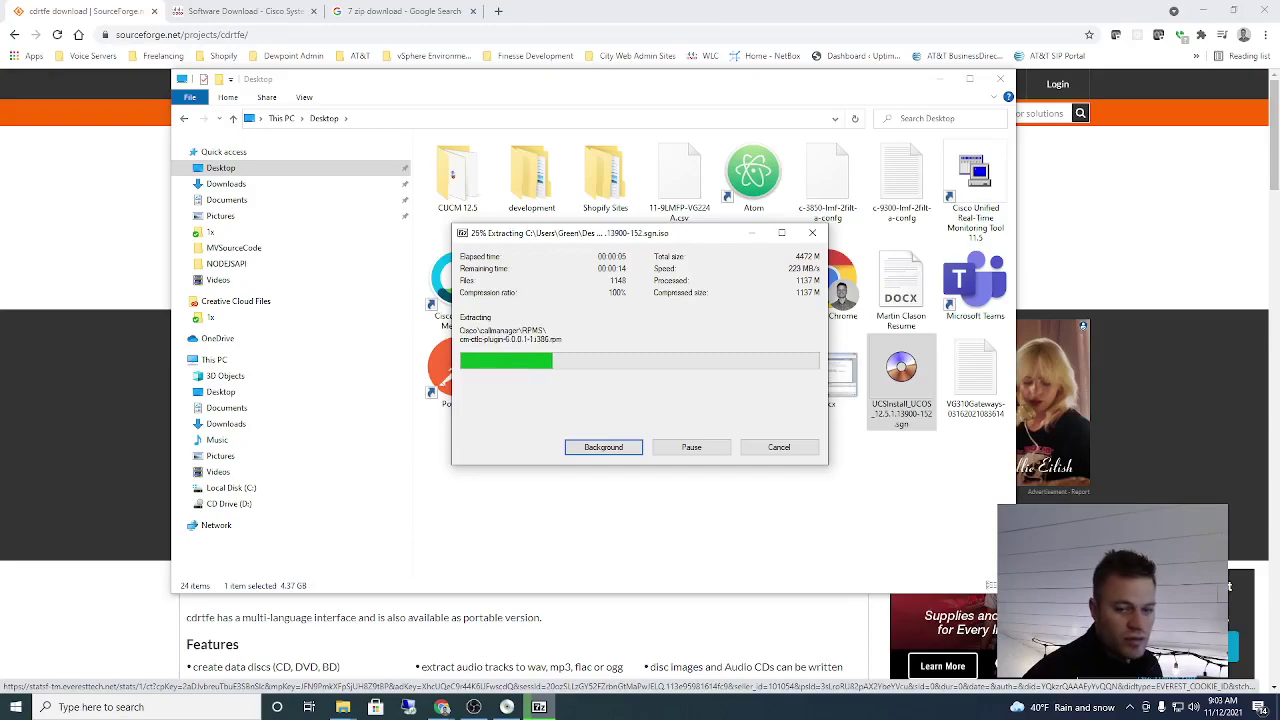
{"action": "key", "text": "Escape"}
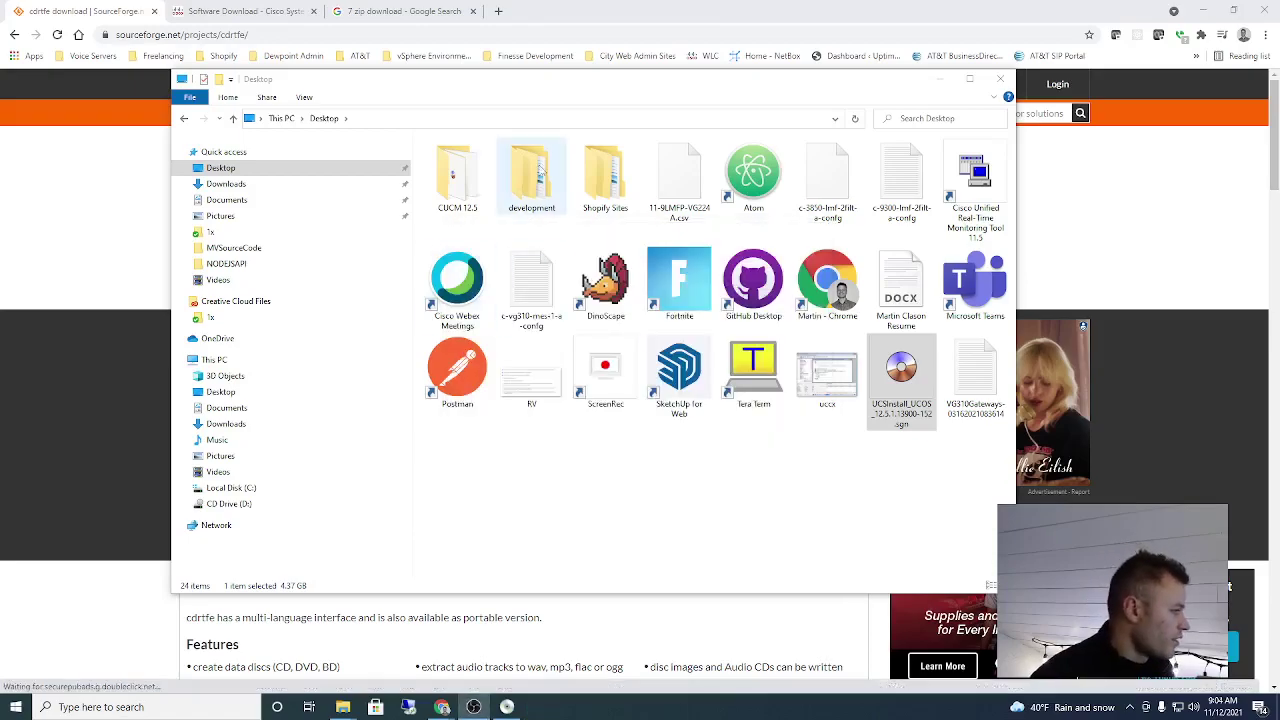
Open the isolinux folder inside the extracted UCSInstall_UCOS_12.5.1.13900-152.sgn folder in CUCM 12.5
{"action": "double_click", "coordinate": [450, 185]}
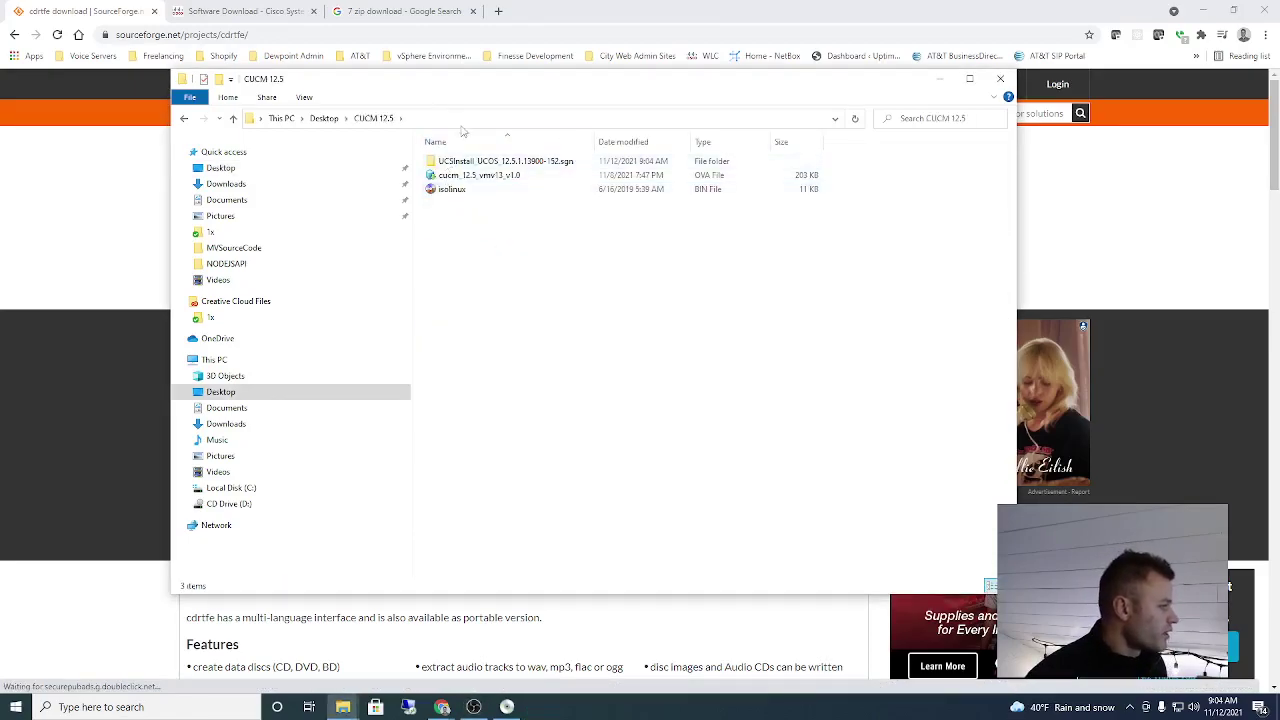
{"action": "double_click", "coordinate": [500, 163]}
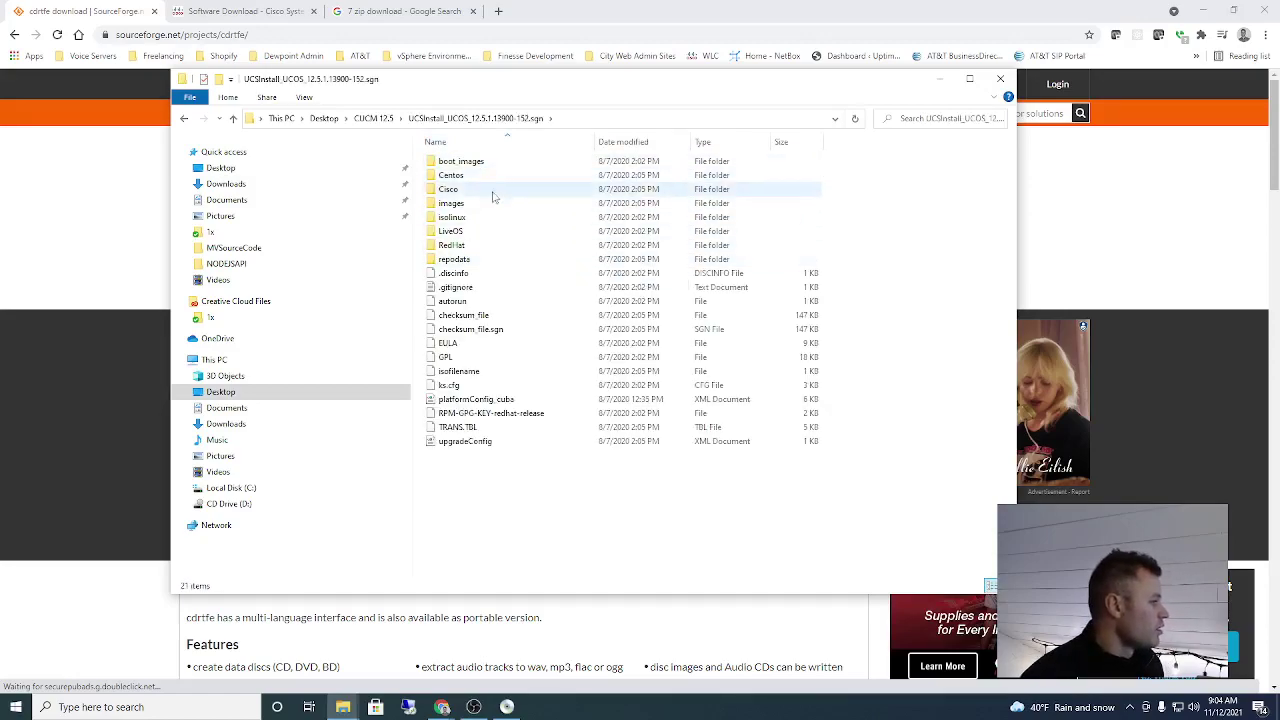
{"action": "double_click", "coordinate": [477, 218]}
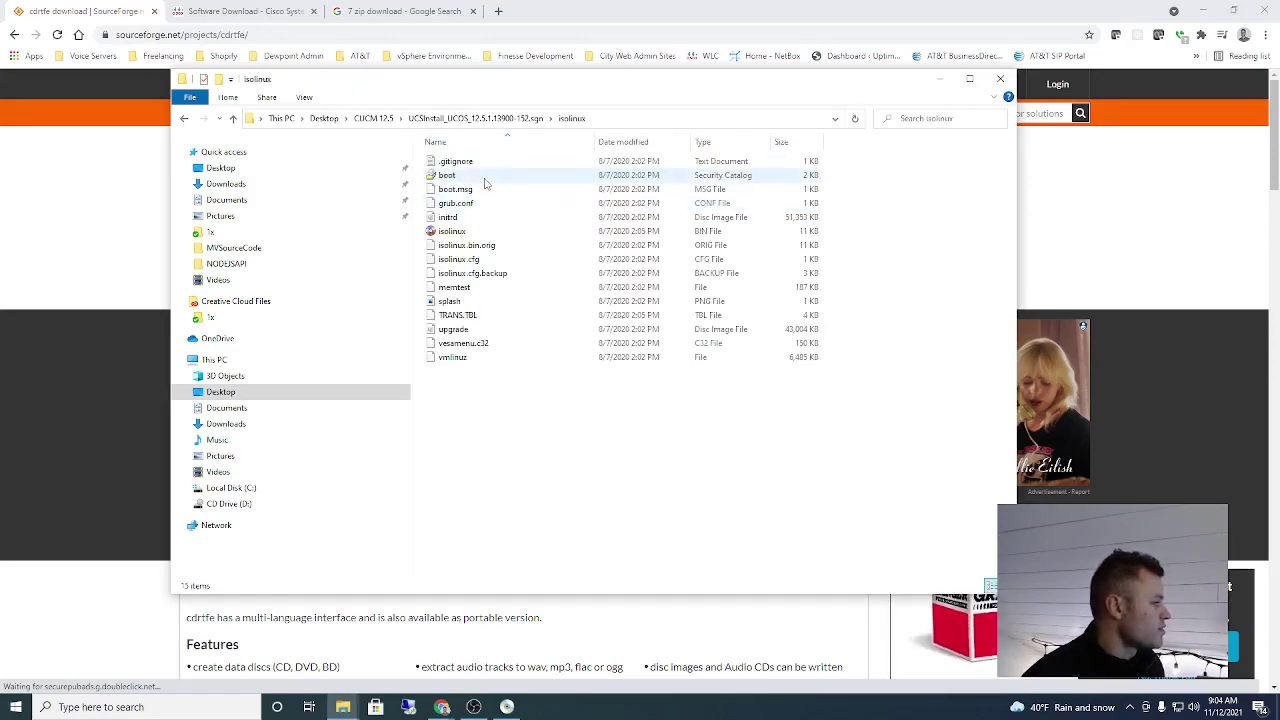
Copy the isolinux BIN file from the isolinux folder into the Desktop's CUCM 12.5 folder, replacing the existing isolinux.bin
{"action": "left_click", "coordinate": [487, 232]}
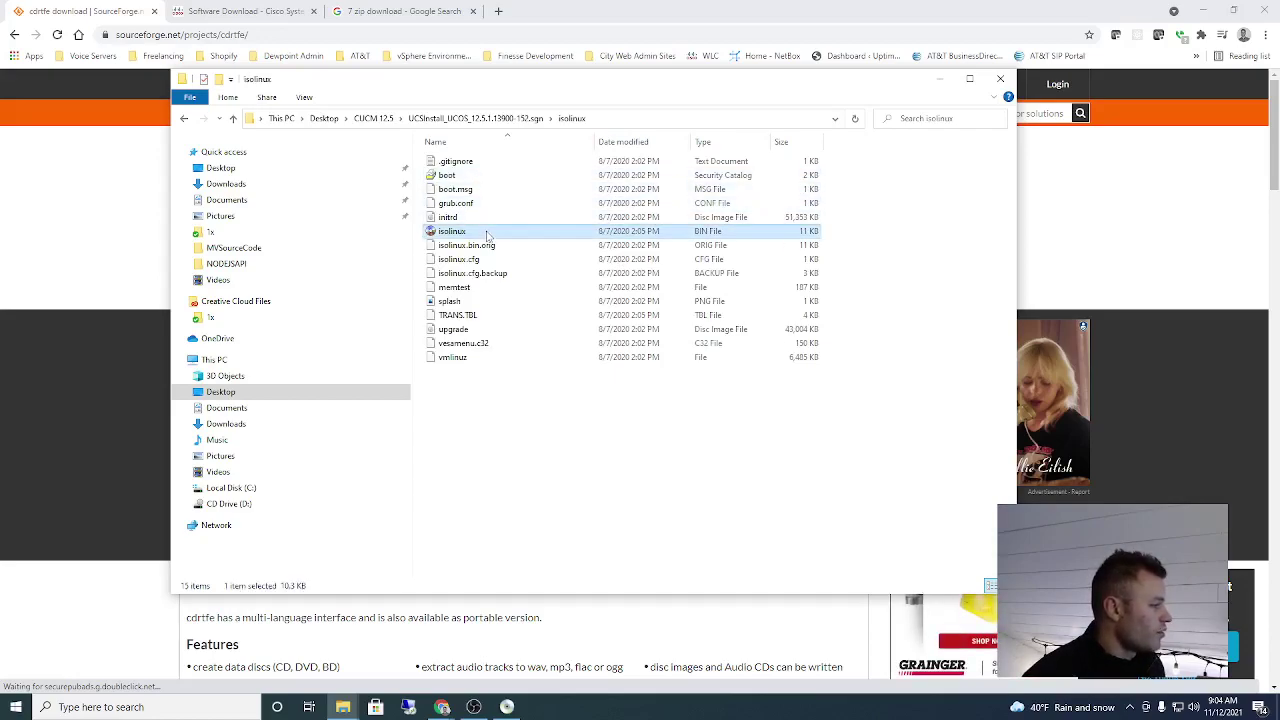
{"action": "right_click", "coordinate": [487, 235]}
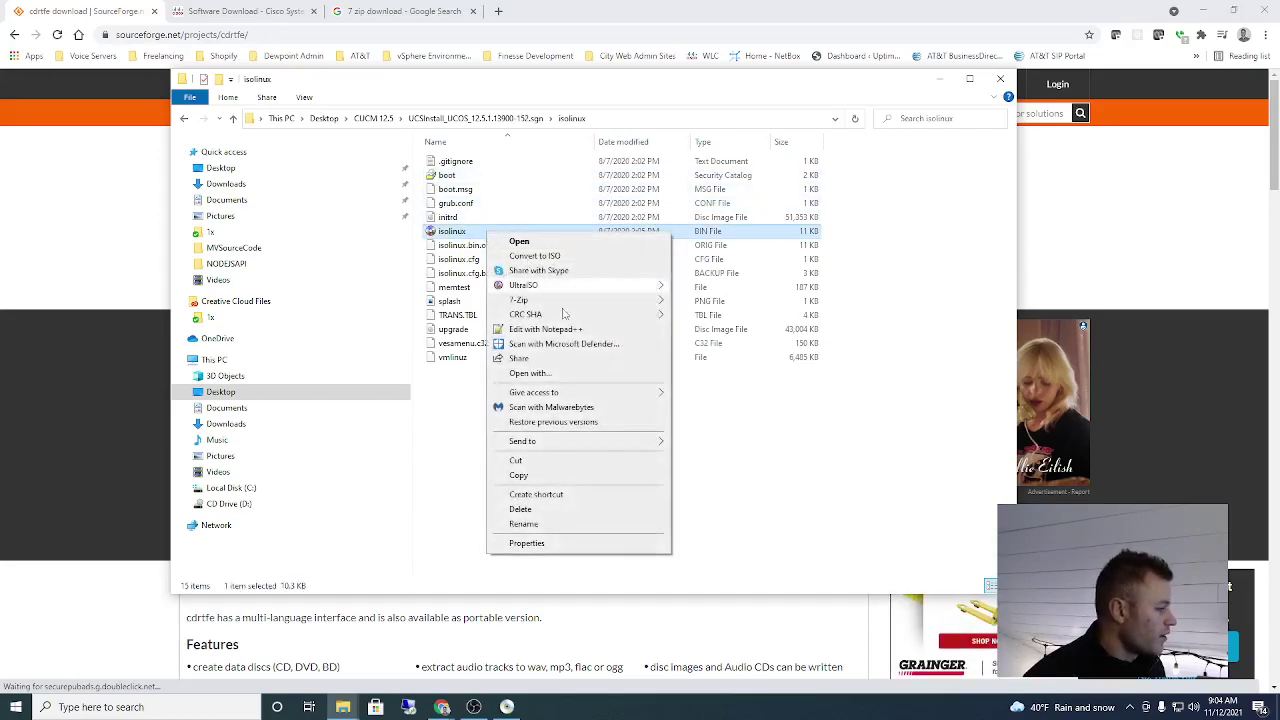
{"action": "left_click", "coordinate": [560, 475]}
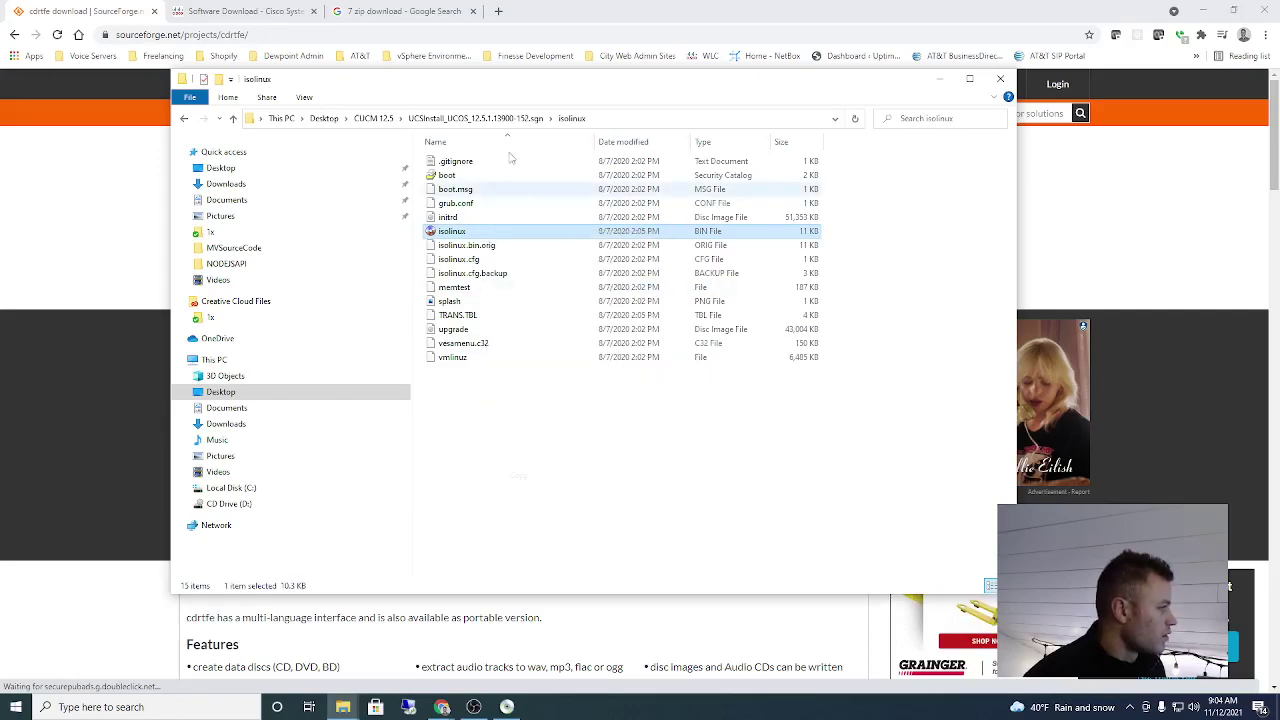
{"action": "left_click", "coordinate": [379, 127]}
{"action": "right_click", "coordinate": [511, 286]}
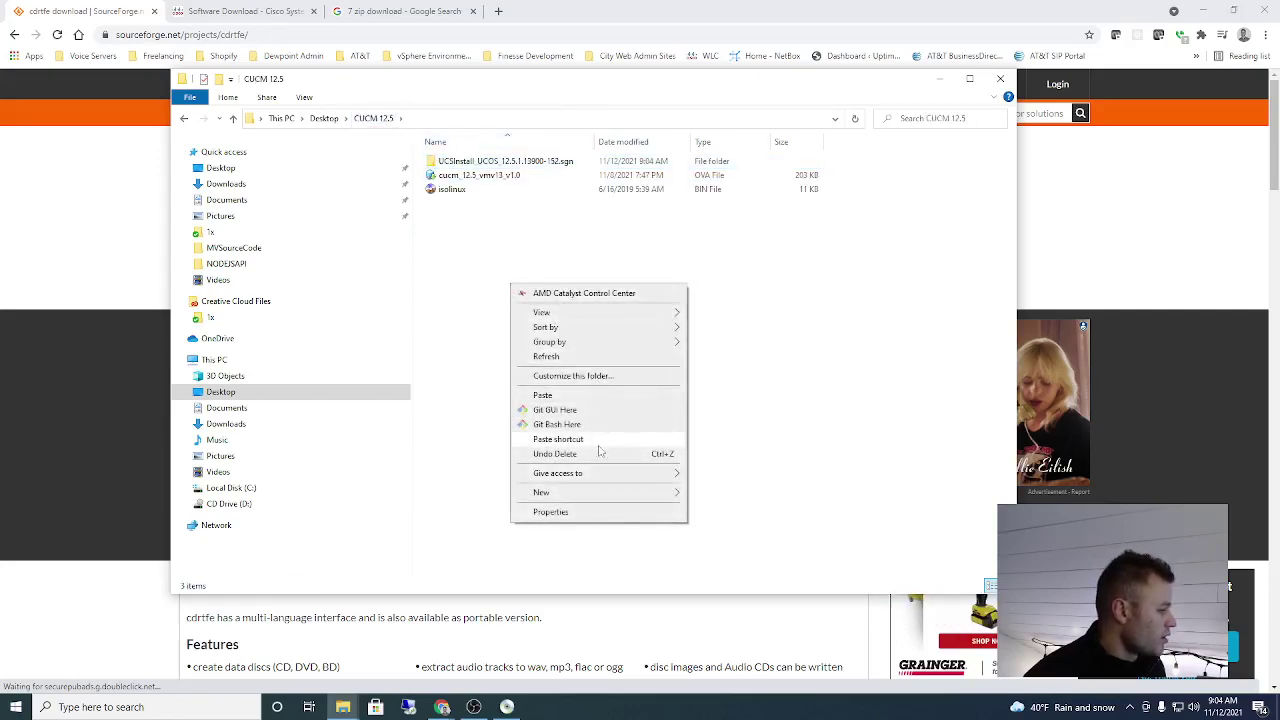
{"action": "left_click", "coordinate": [588, 396]}
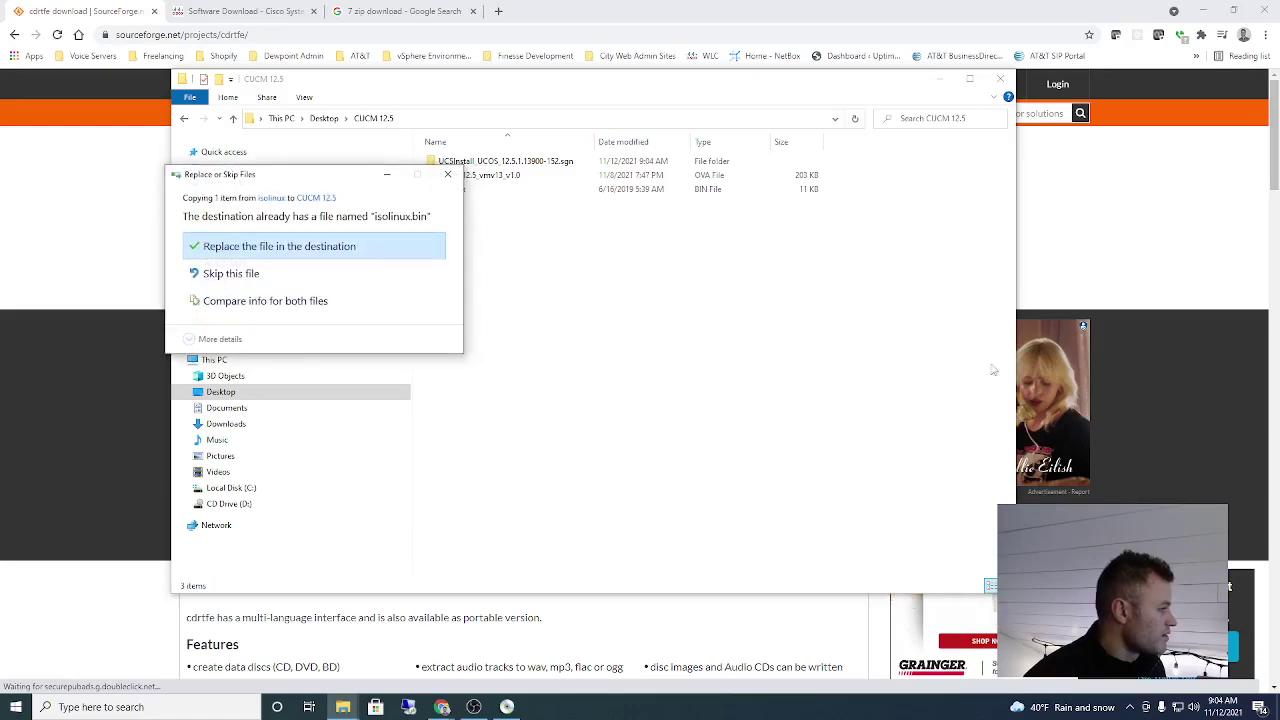
{"action": "left_click", "coordinate": [248, 248]}
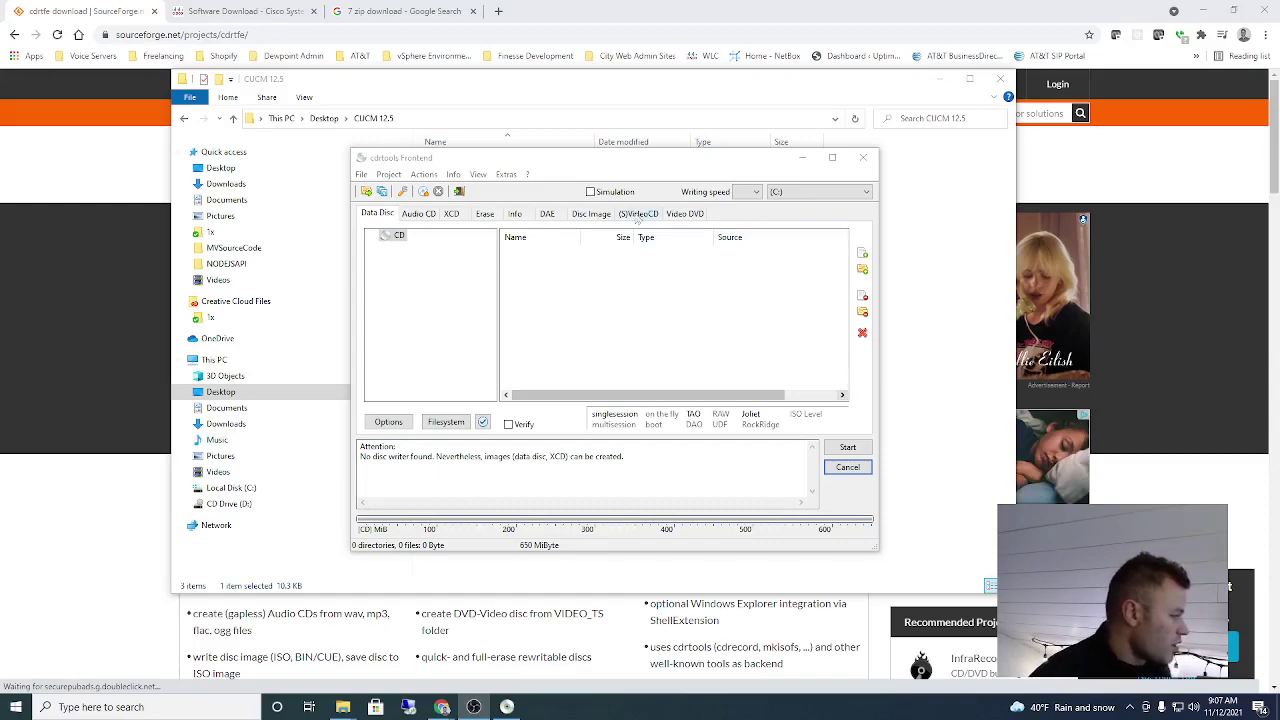
In cdrtools Frontend, set the data disc's ISO image output to cucm-12-5-bootable in the Desktop's CUCM 12.5 folder
{"action": "left_click", "coordinate": [378, 425]}
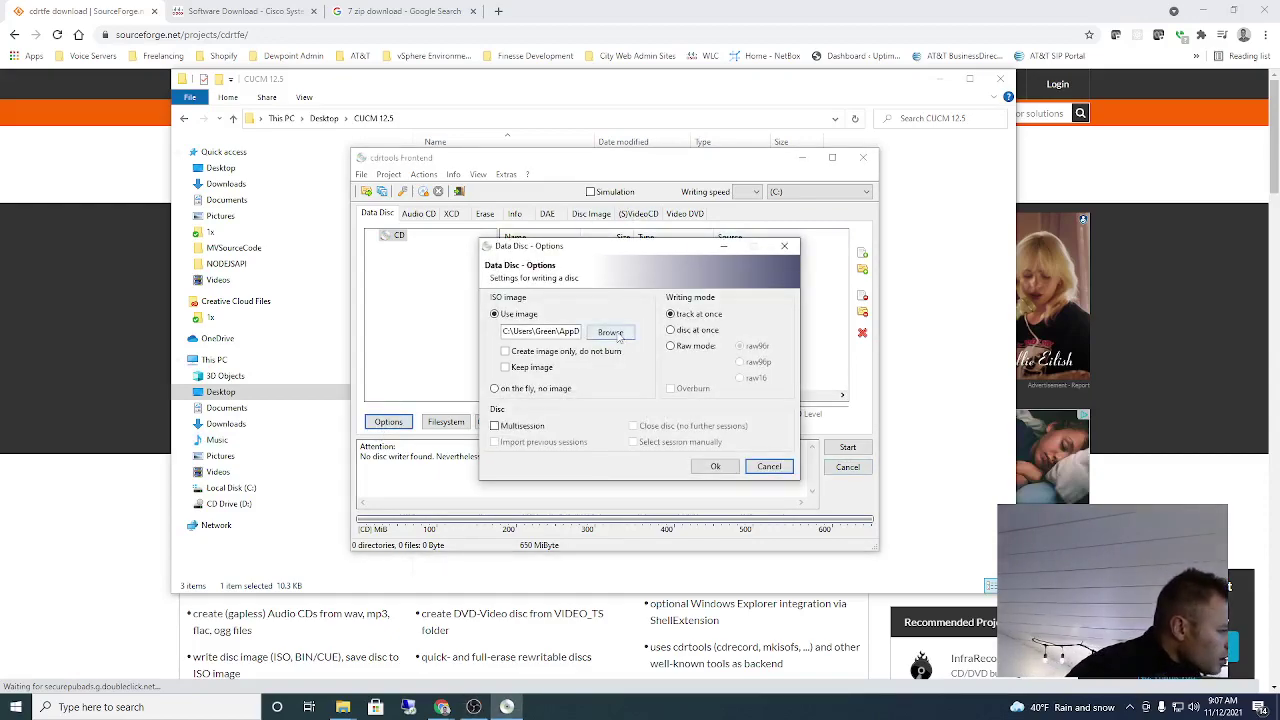
{"action": "left_click", "coordinate": [619, 336]}
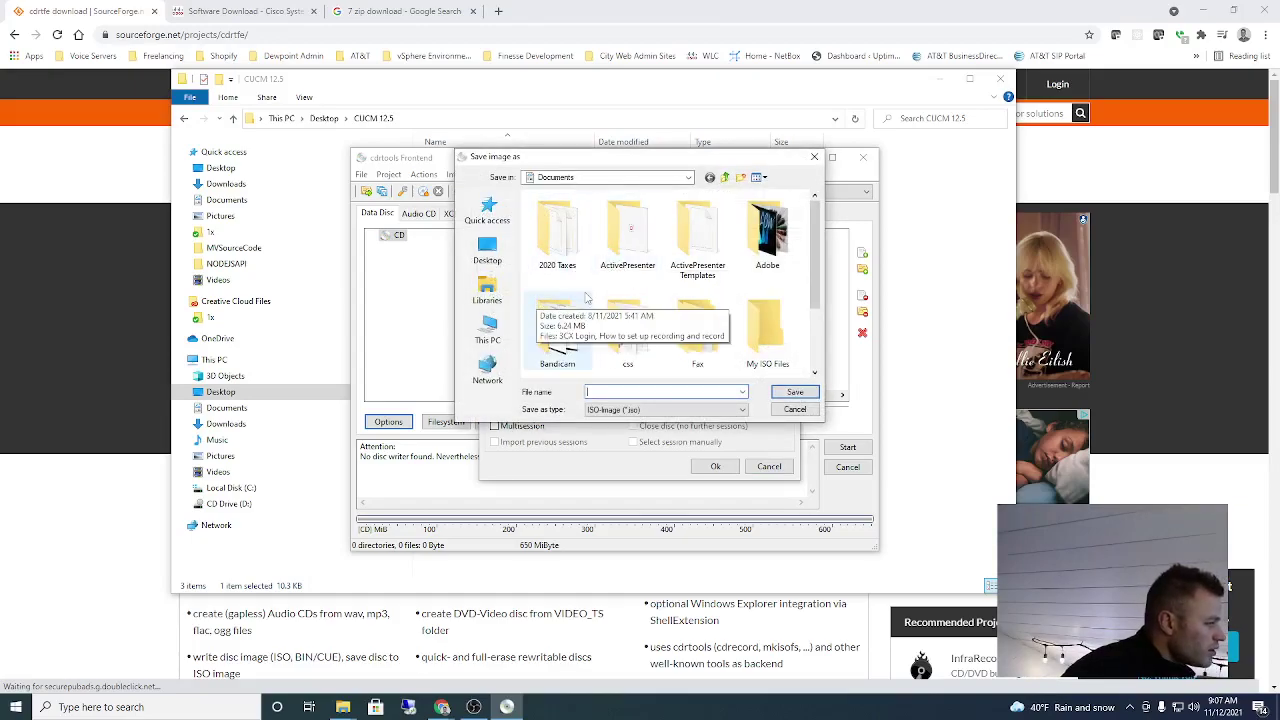
{"action": "left_click", "coordinate": [492, 255]}
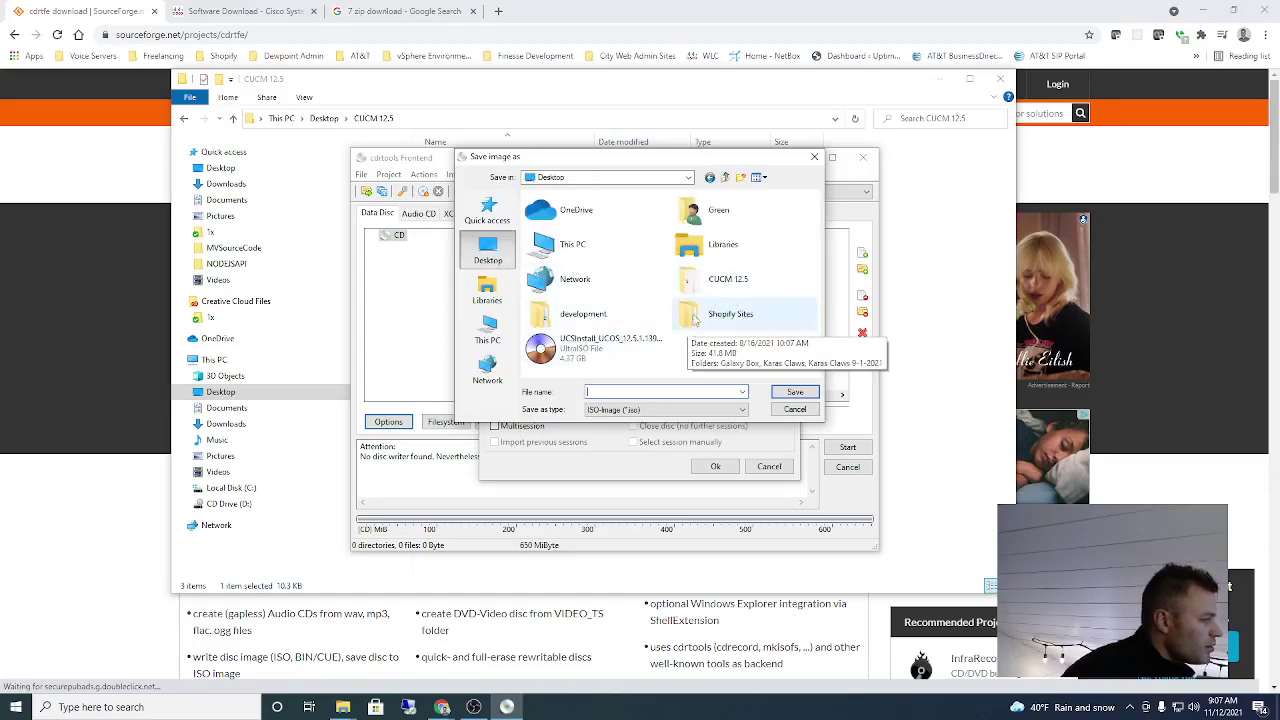
{"action": "double_click", "coordinate": [702, 285]}
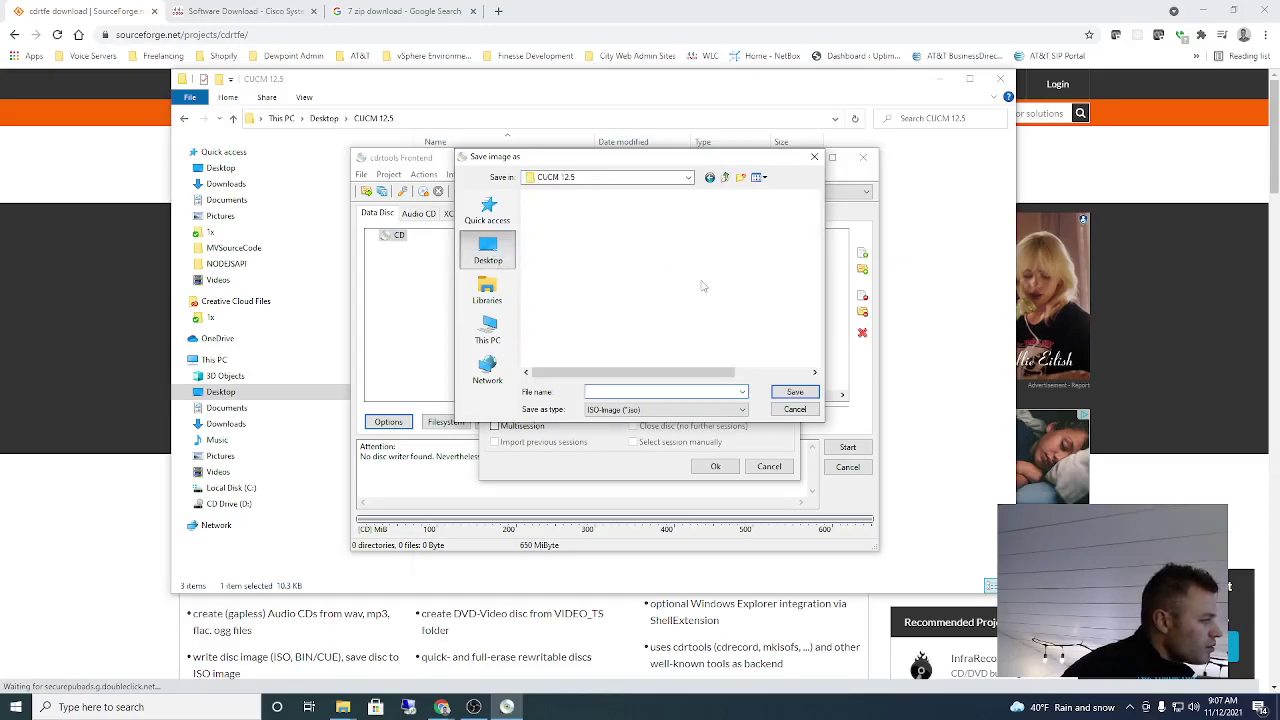
{"action": "left_click", "coordinate": [612, 392]}
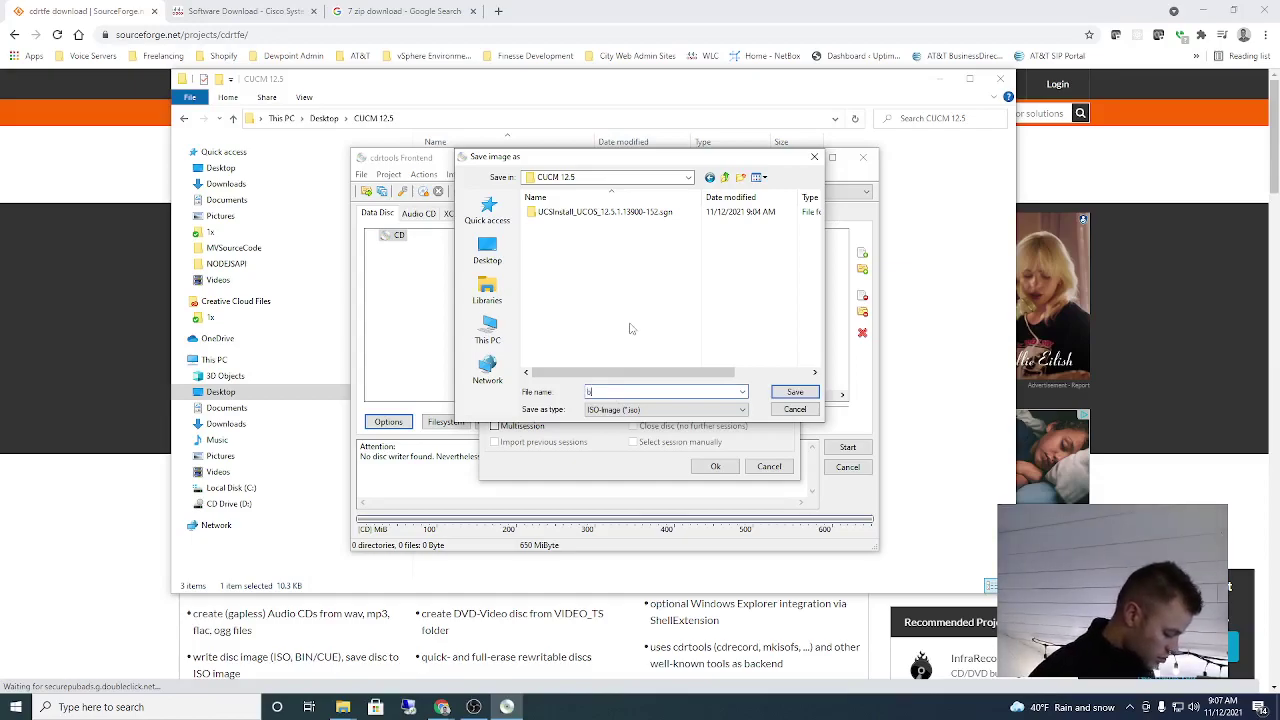
{"action": "type", "text": "cuc"}
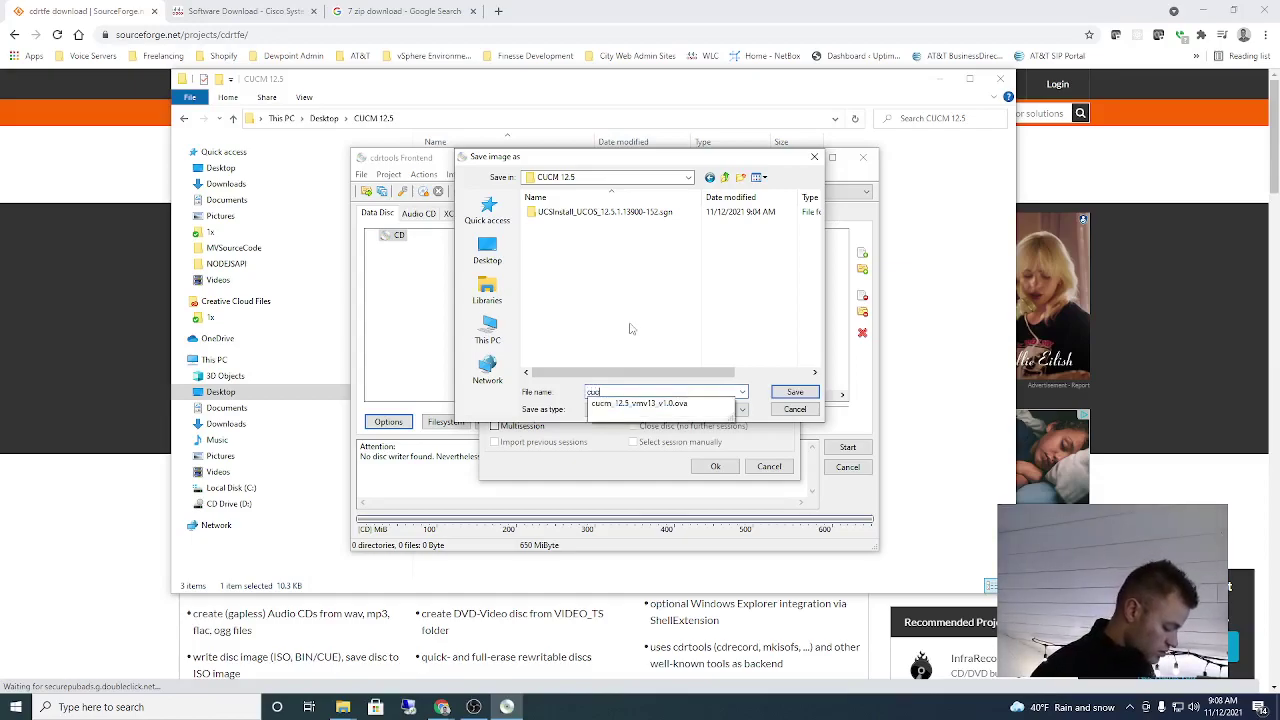
{"action": "type", "text": "m-12.5-bootable"}
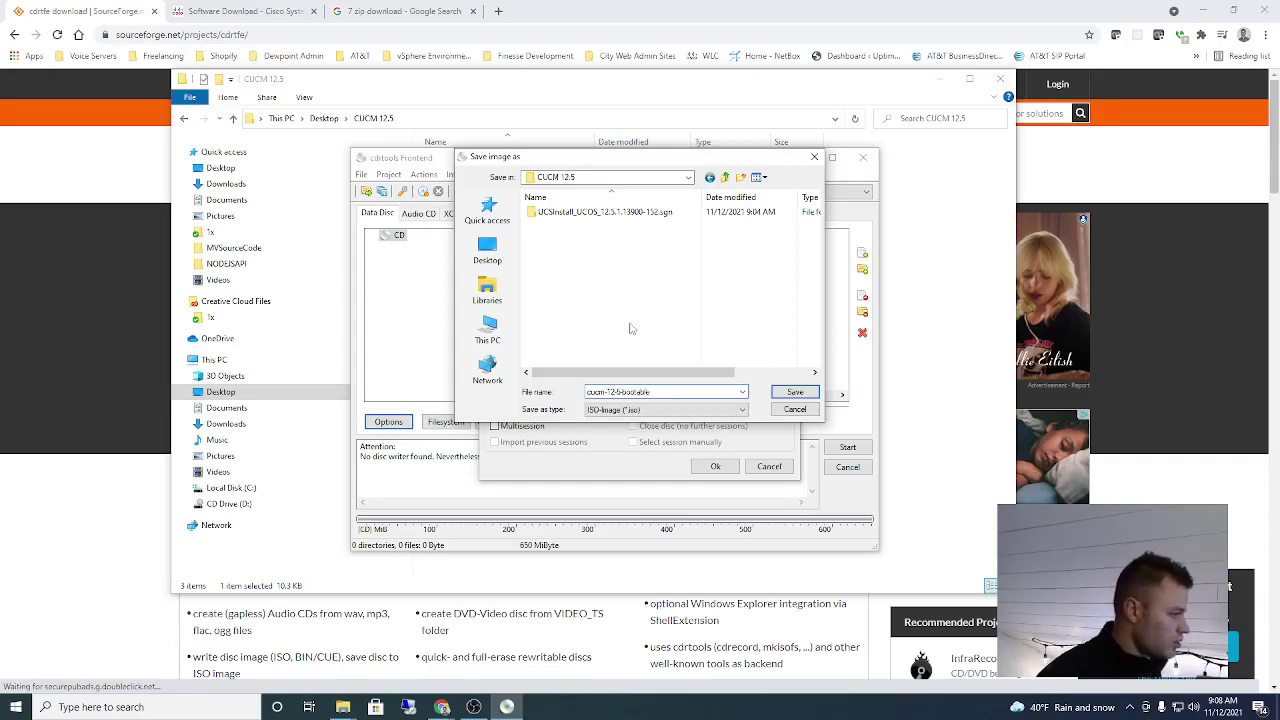
{"action": "left_click", "coordinate": [796, 393]}
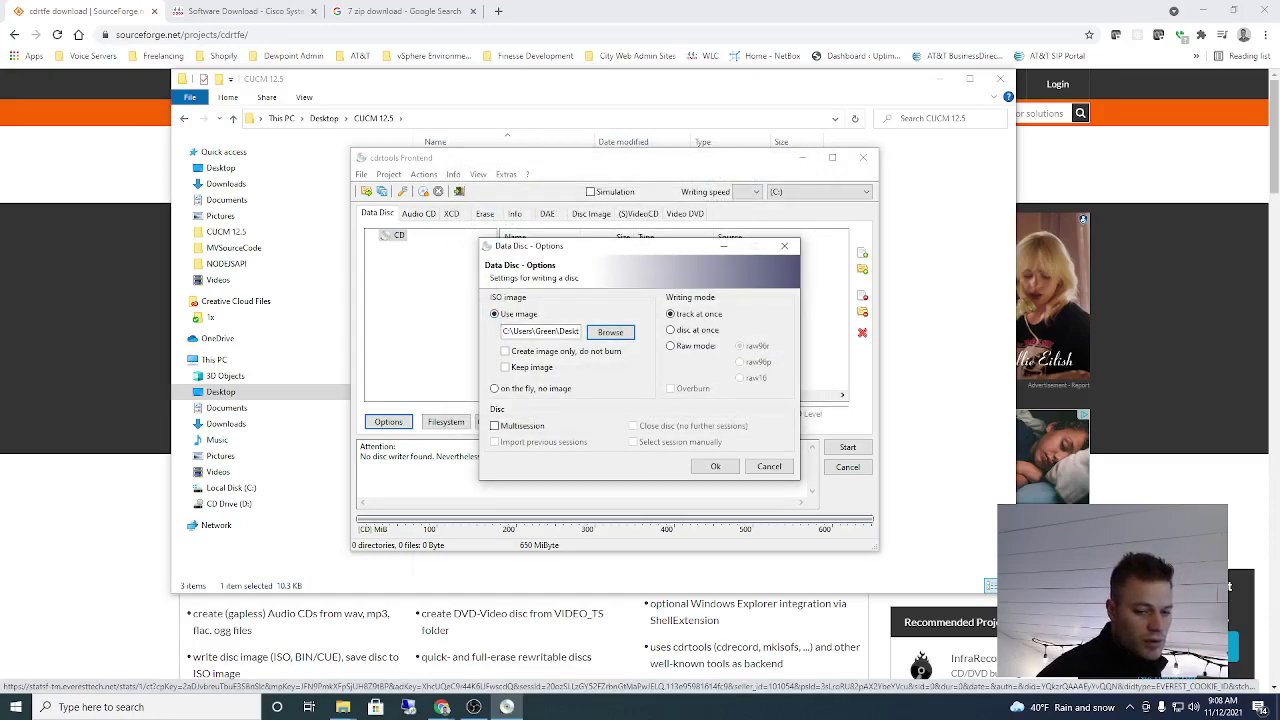
Set the data disc options to use the image, create the image only without burning, and write disc at once
{"action": "left_click", "coordinate": [540, 388]}
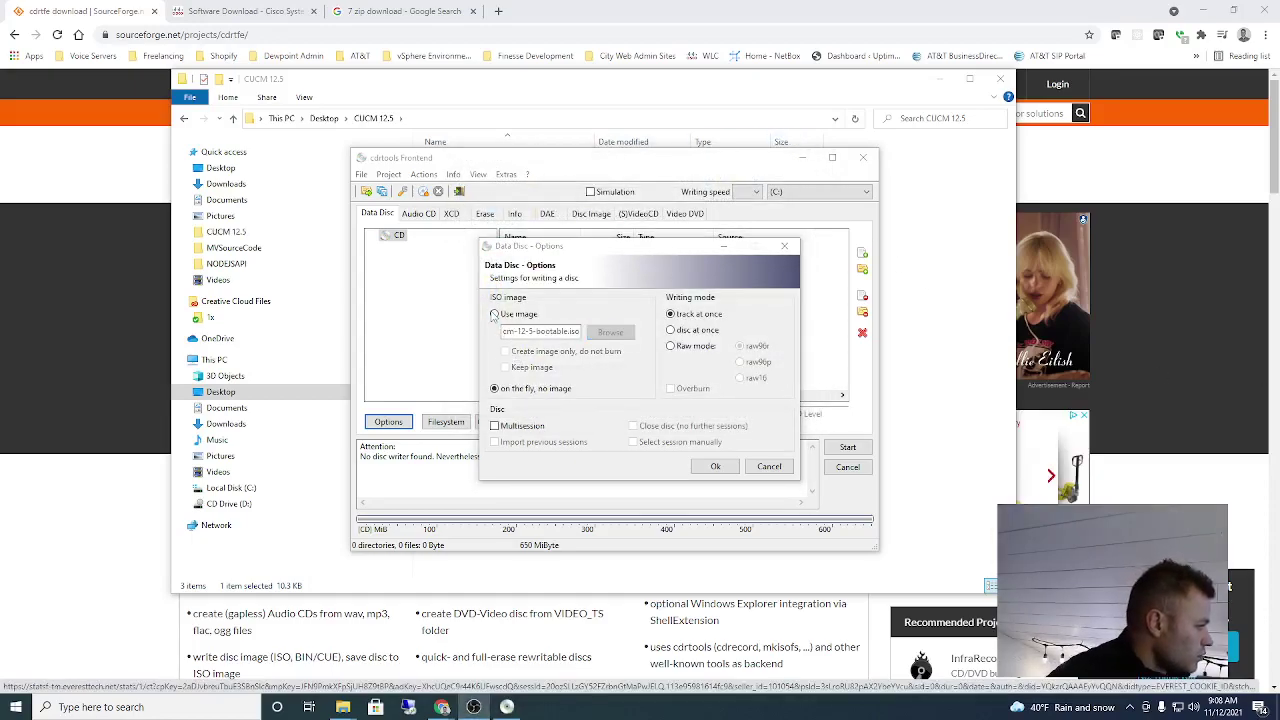
{"action": "left_click", "coordinate": [494, 314]}
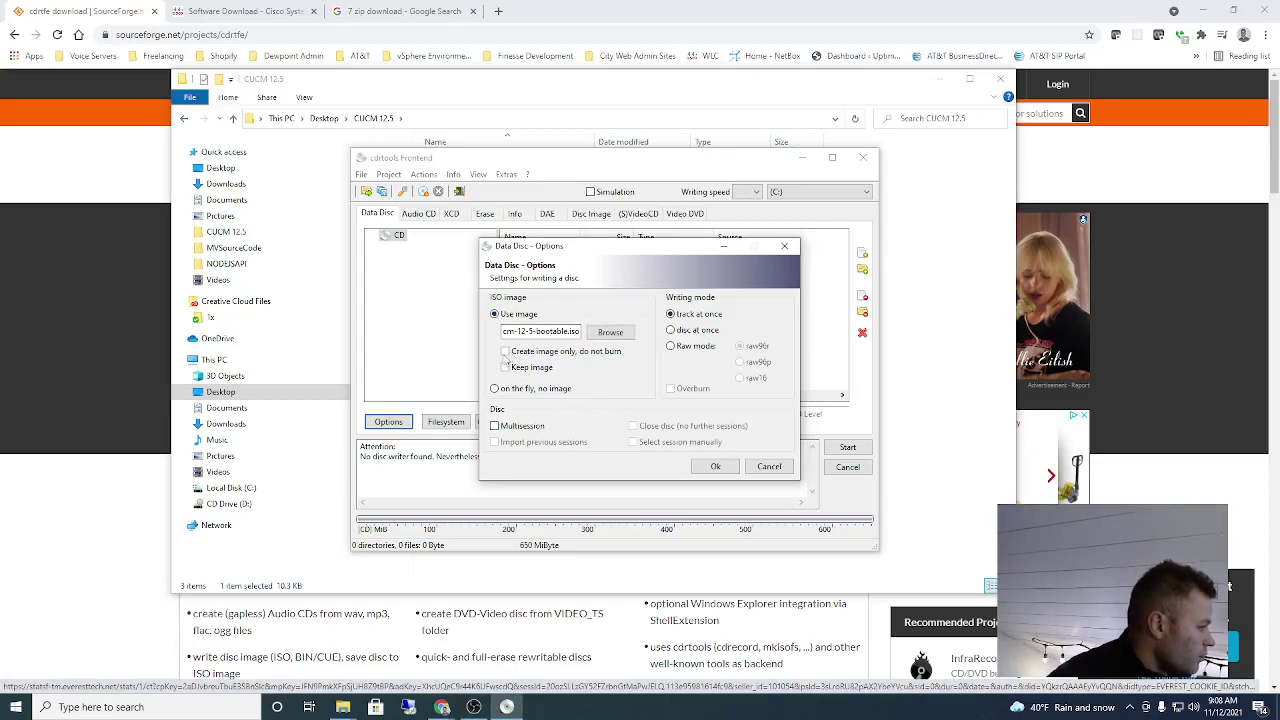
{"action": "left_click", "coordinate": [506, 352]}
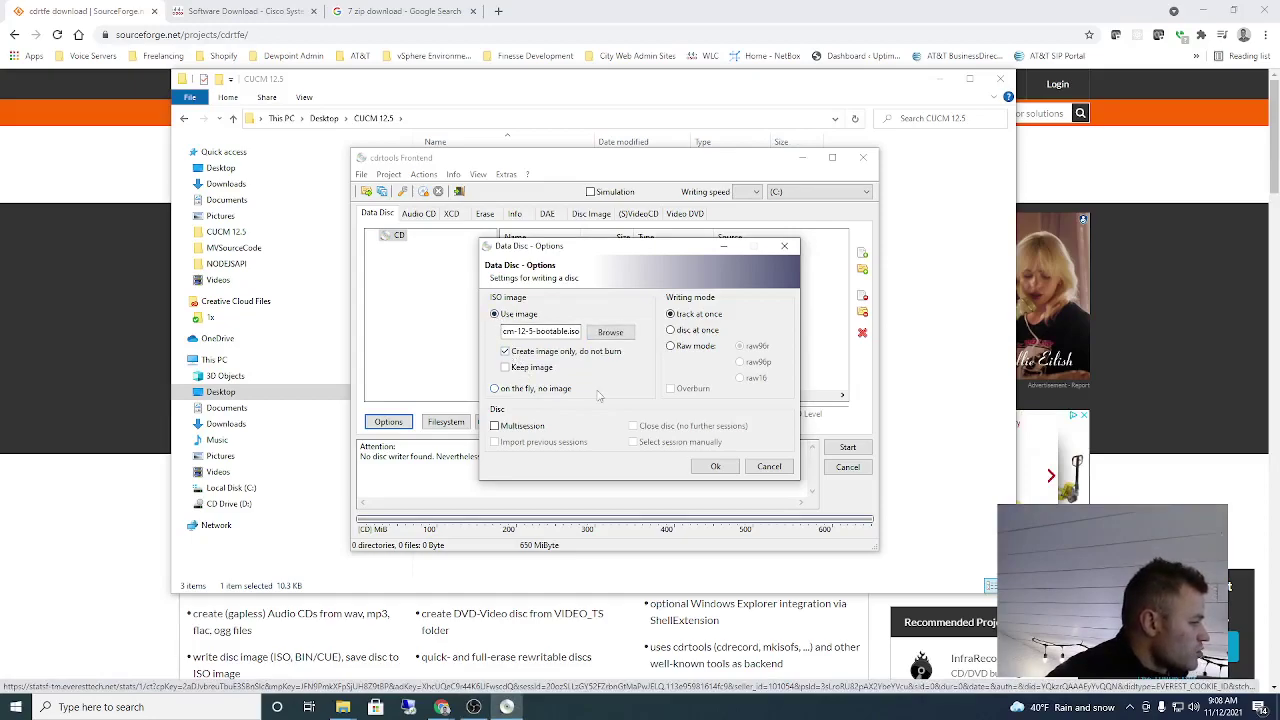
{"action": "left_click", "coordinate": [671, 331]}
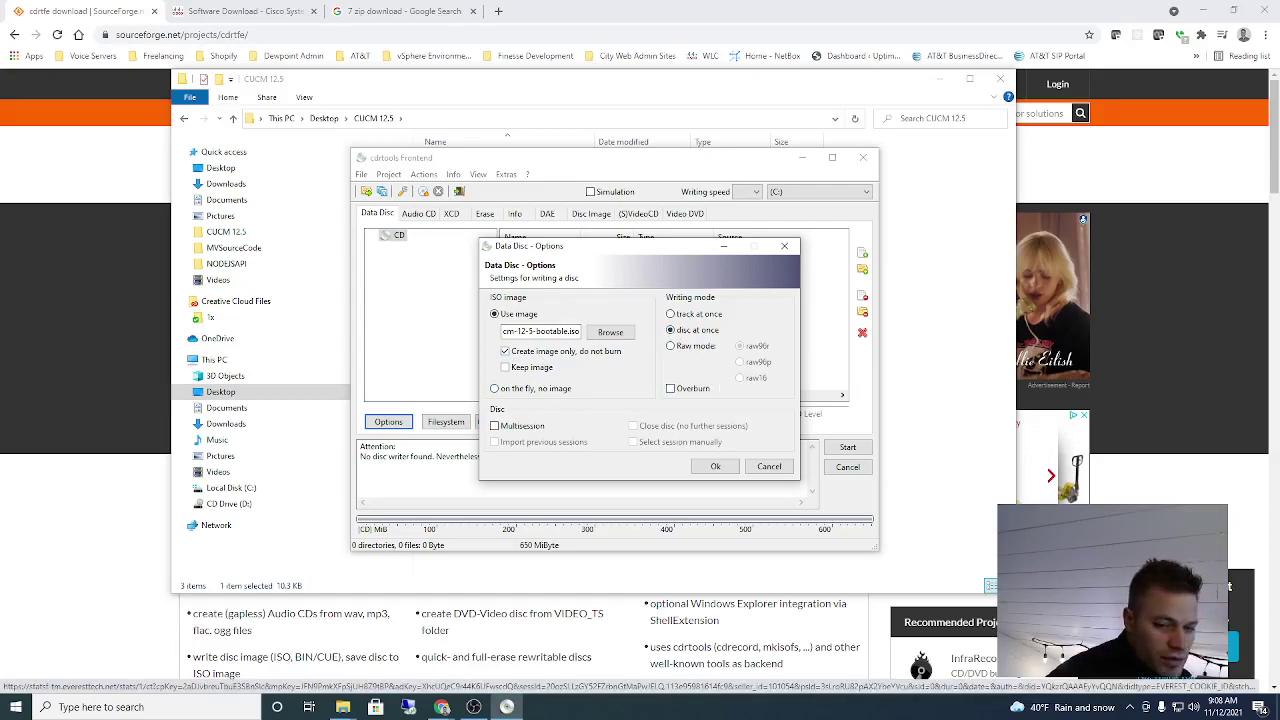
{"action": "left_click", "coordinate": [716, 466]}
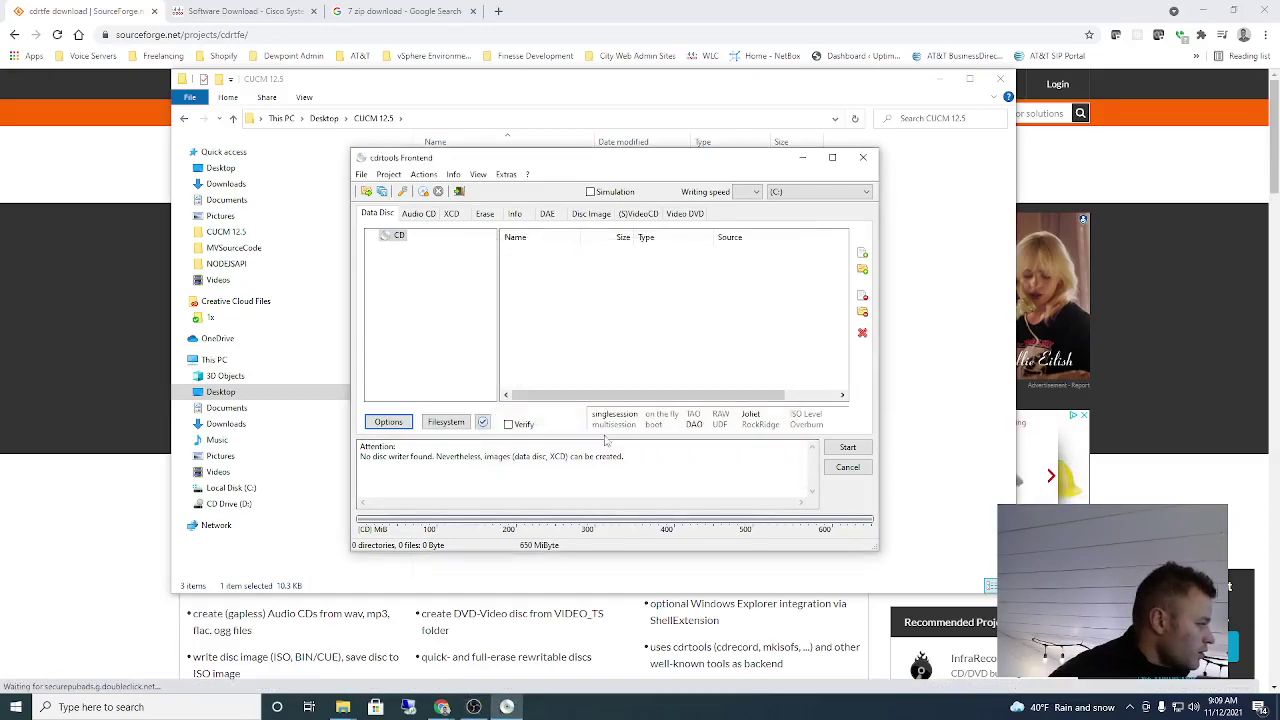
Enable creation of a boot disc with no disc emulation in the disc filesystem settings
{"action": "left_click", "coordinate": [447, 422]}
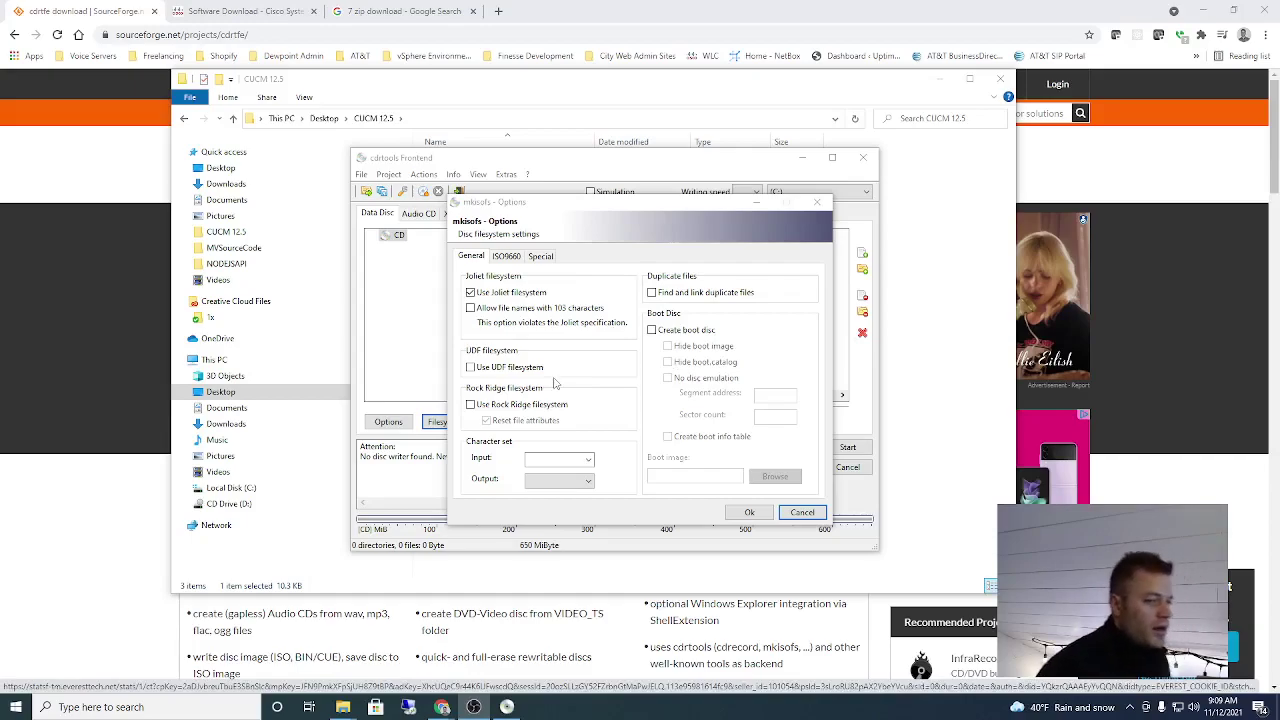
{"action": "left_click", "coordinate": [652, 331]}
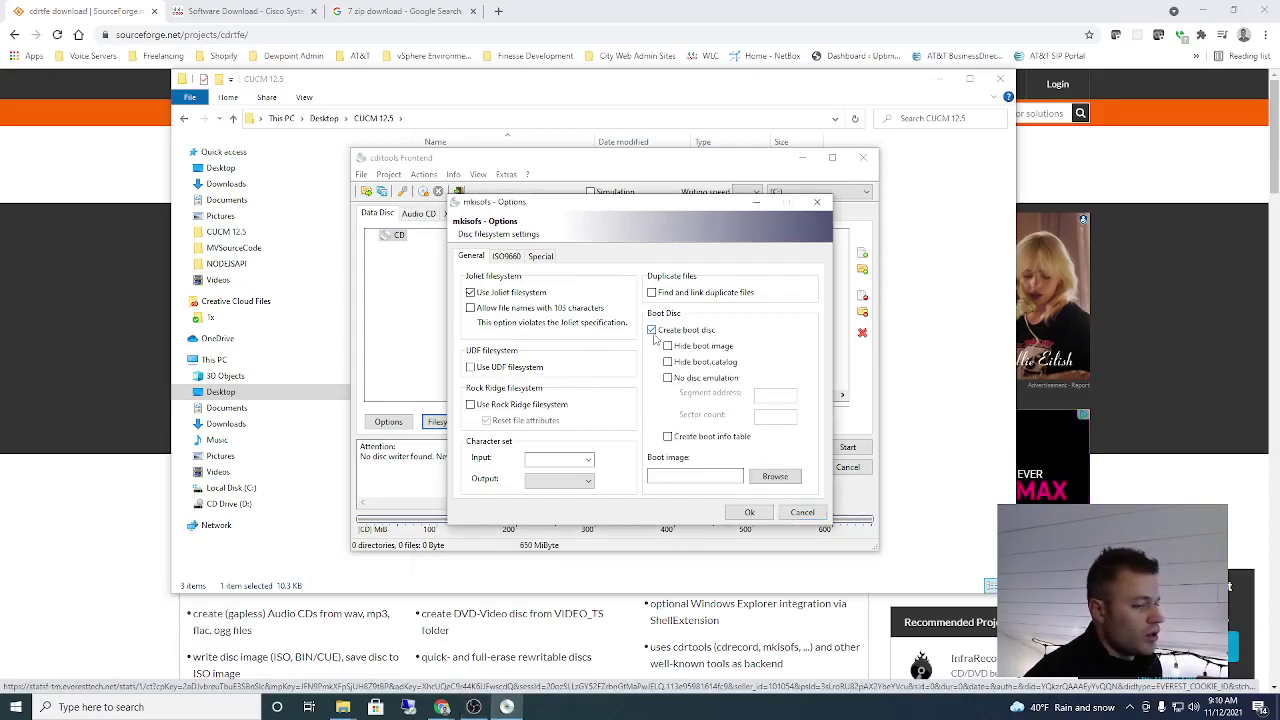
{"action": "left_click", "coordinate": [668, 378]}
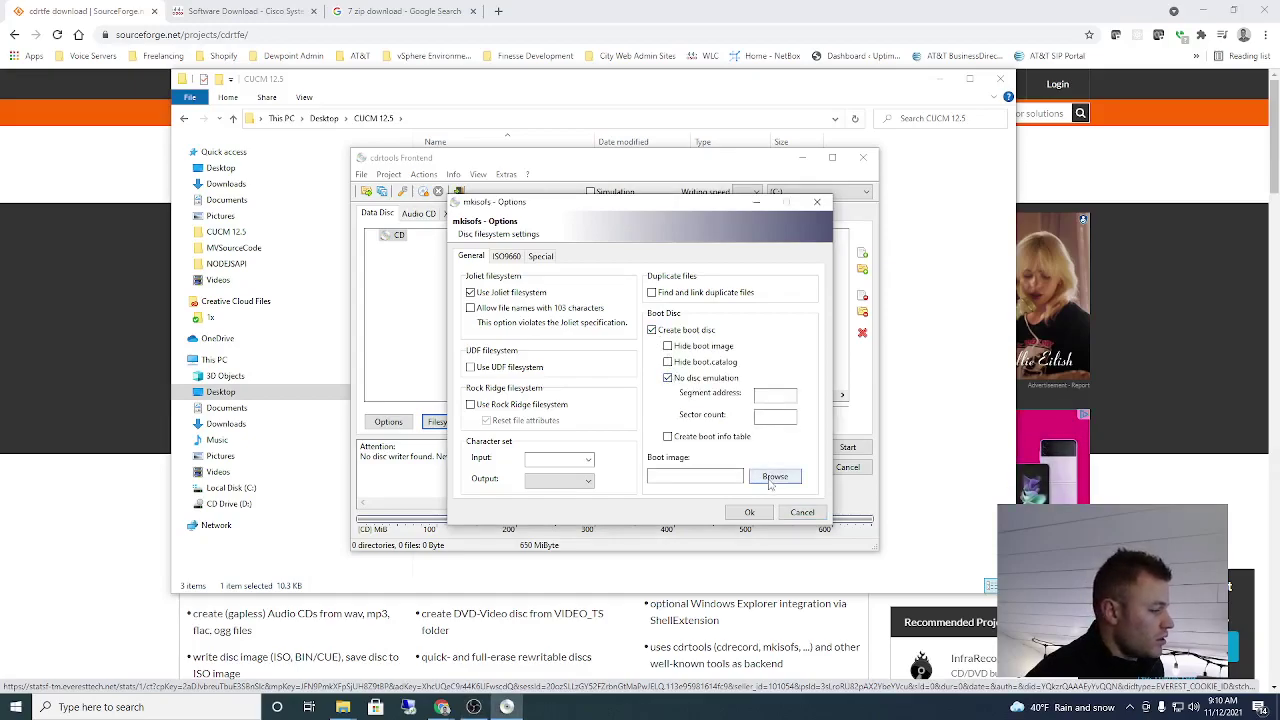
{"action": "left_click", "coordinate": [773, 478]}
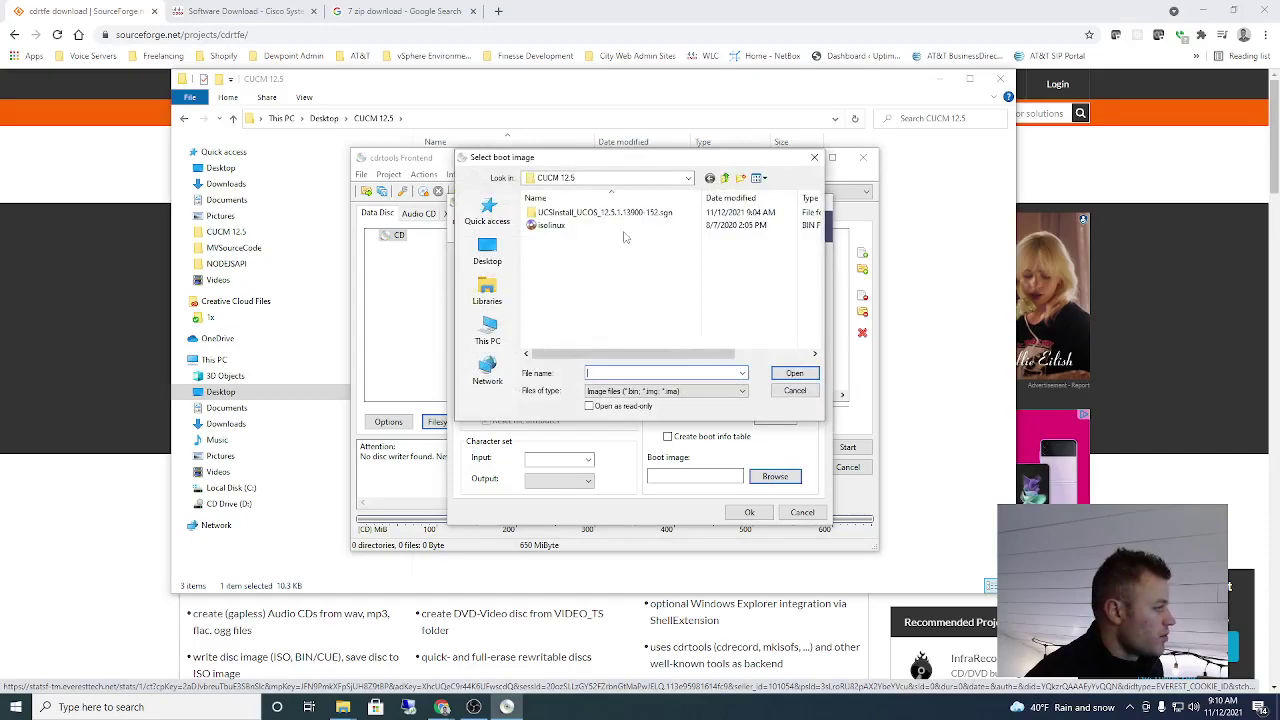
{"action": "left_click", "coordinate": [555, 225]}
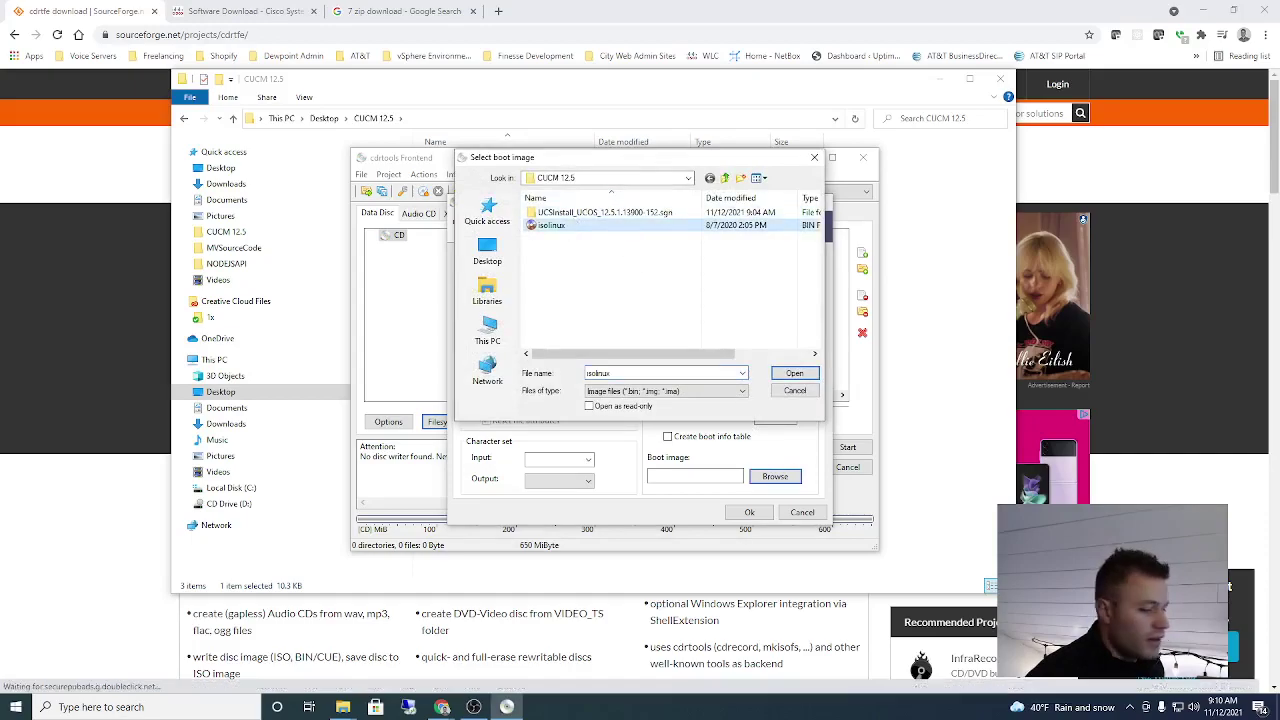
{"action": "left_click_drag", "start_coordinate": [600, 157], "coordinate": [458, 227]}
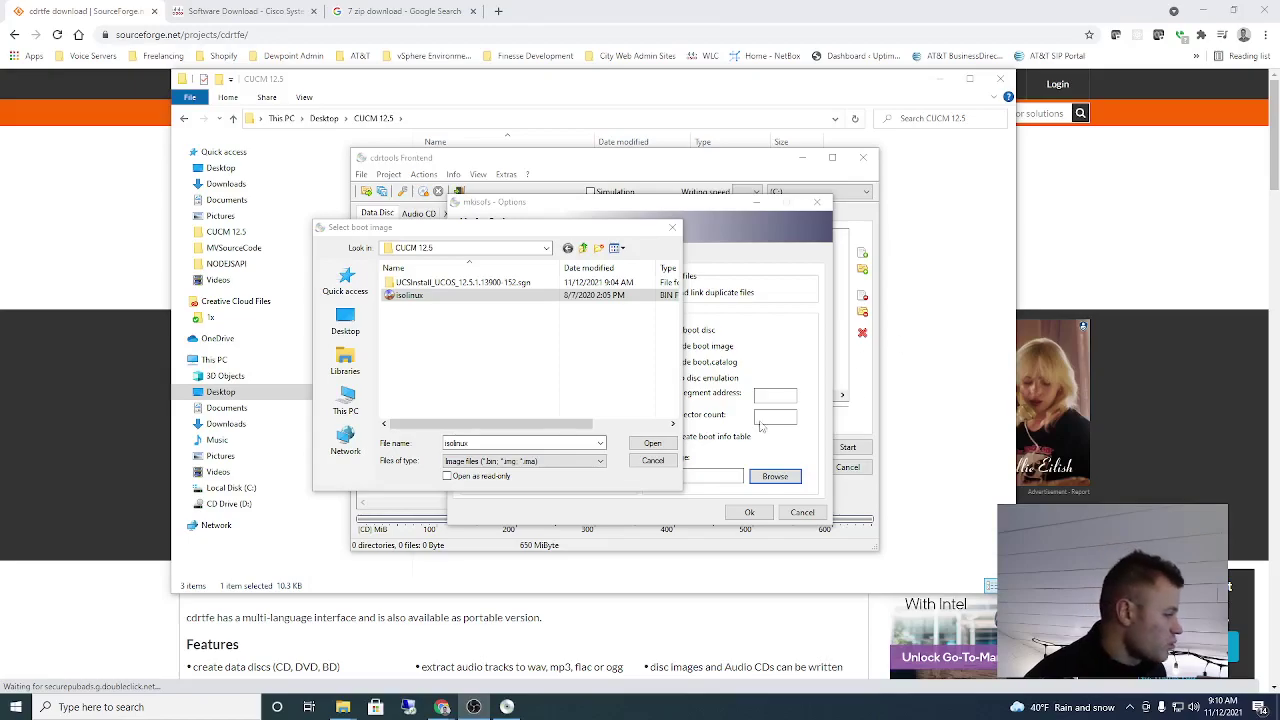
{"action": "left_click", "coordinate": [652, 460]}
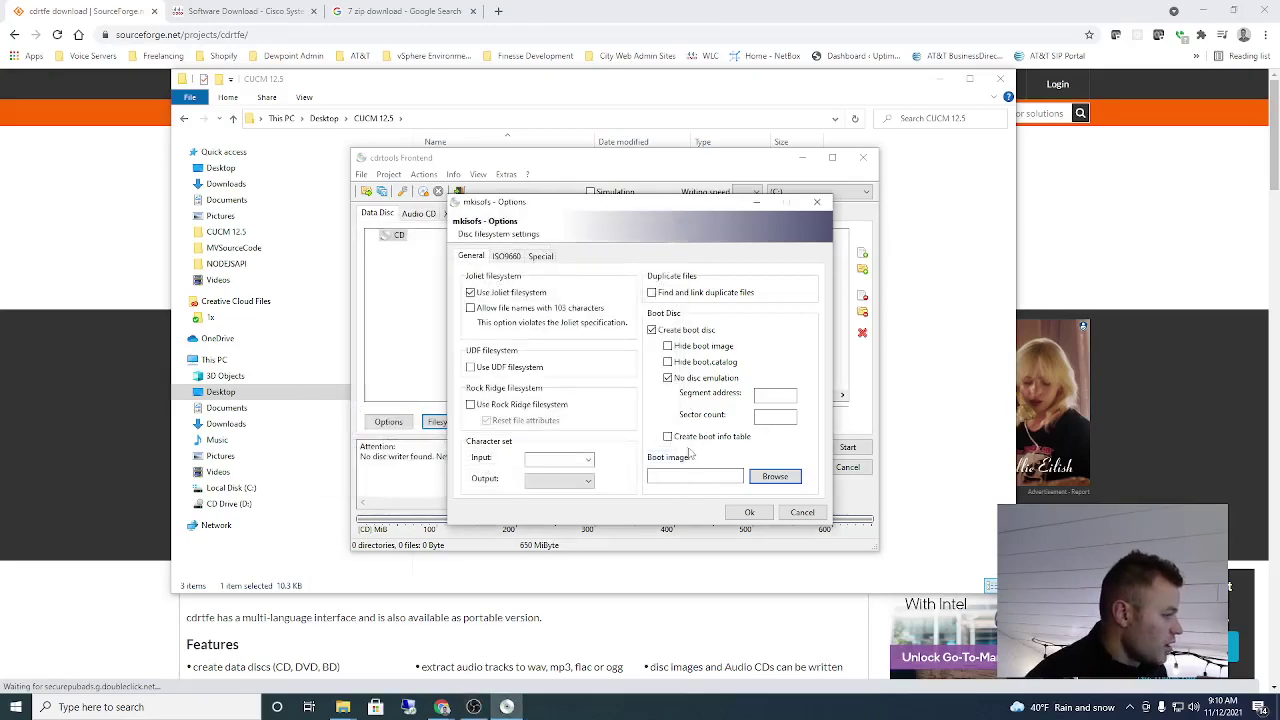
Enable the boot info table, choose isolinux from the CUCM 12.5 folder as the boot image, and accept the filesystem settings
{"action": "left_click", "coordinate": [674, 440]}
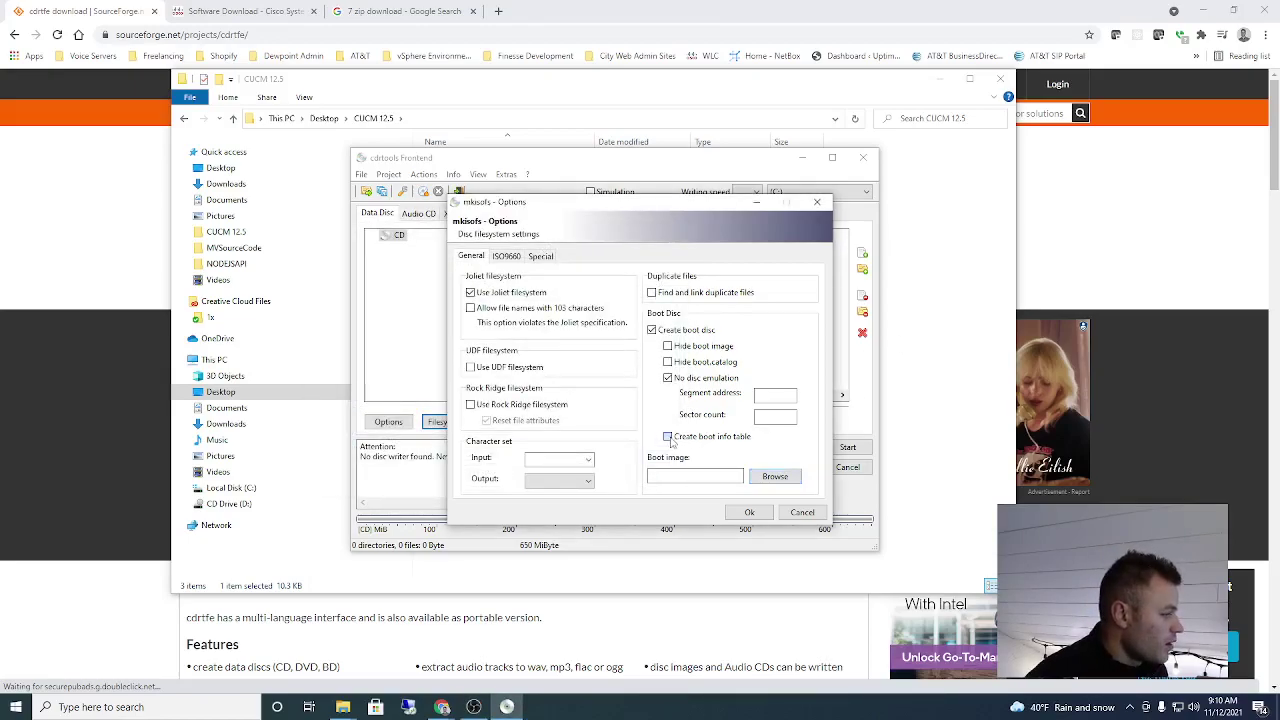
{"action": "left_click", "coordinate": [778, 478]}
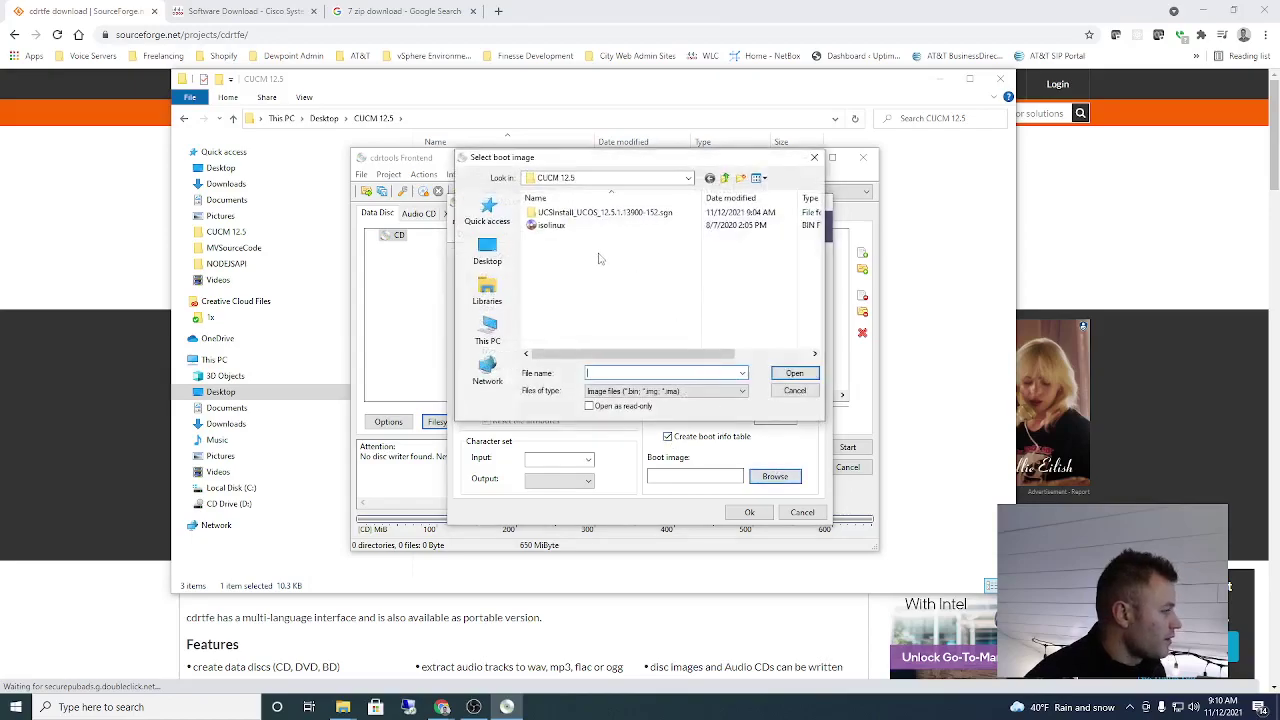
{"action": "left_click", "coordinate": [552, 226]}
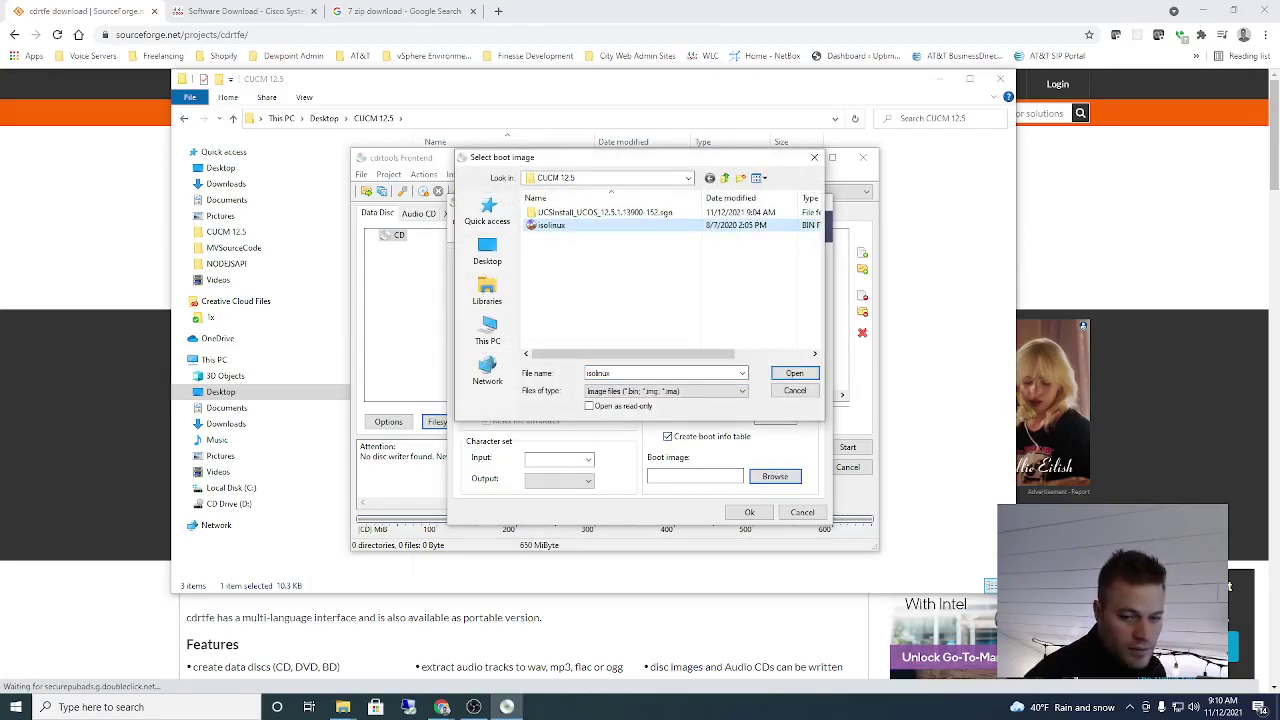
{"action": "left_click", "coordinate": [810, 374]}
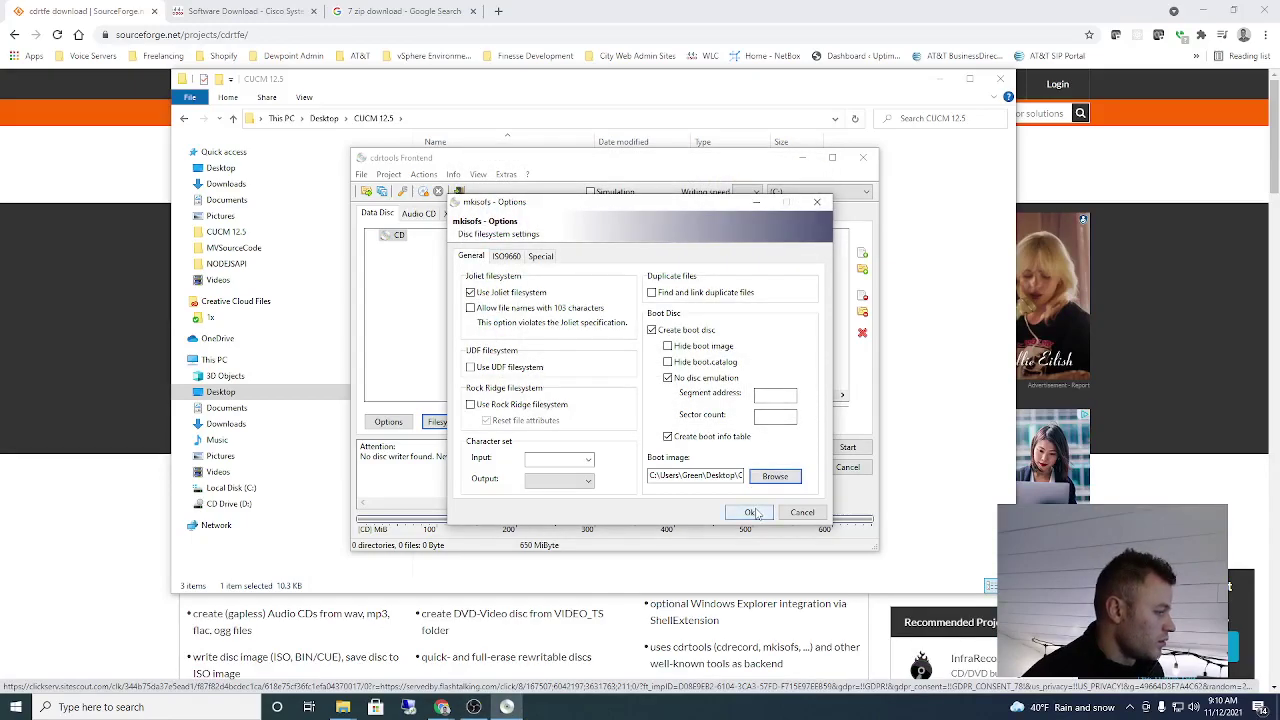
{"action": "left_click", "coordinate": [750, 512]}
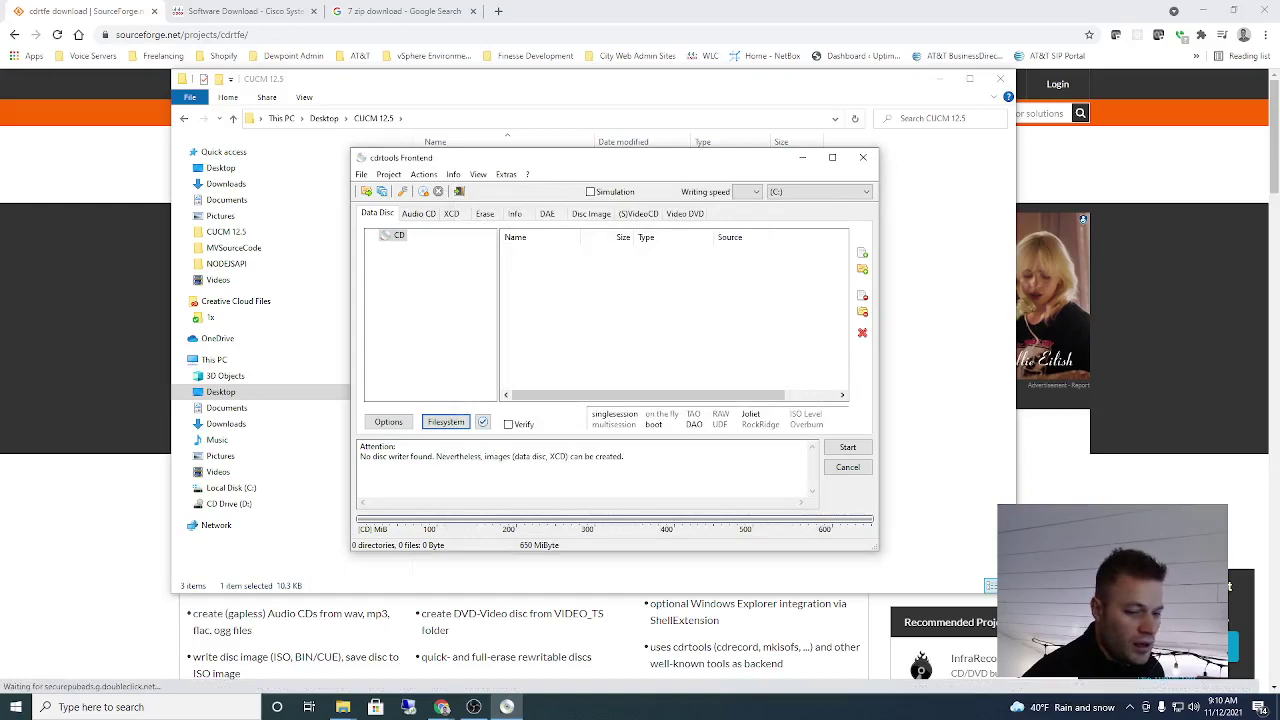
Add the entire contents of the UCSInstall_UCOS_12.5.1.13900-152.sgn folder to the data disc's root in cdrtools Frontend
{"action": "left_click_drag", "start_coordinate": [600, 157], "coordinate": [988, 126]}
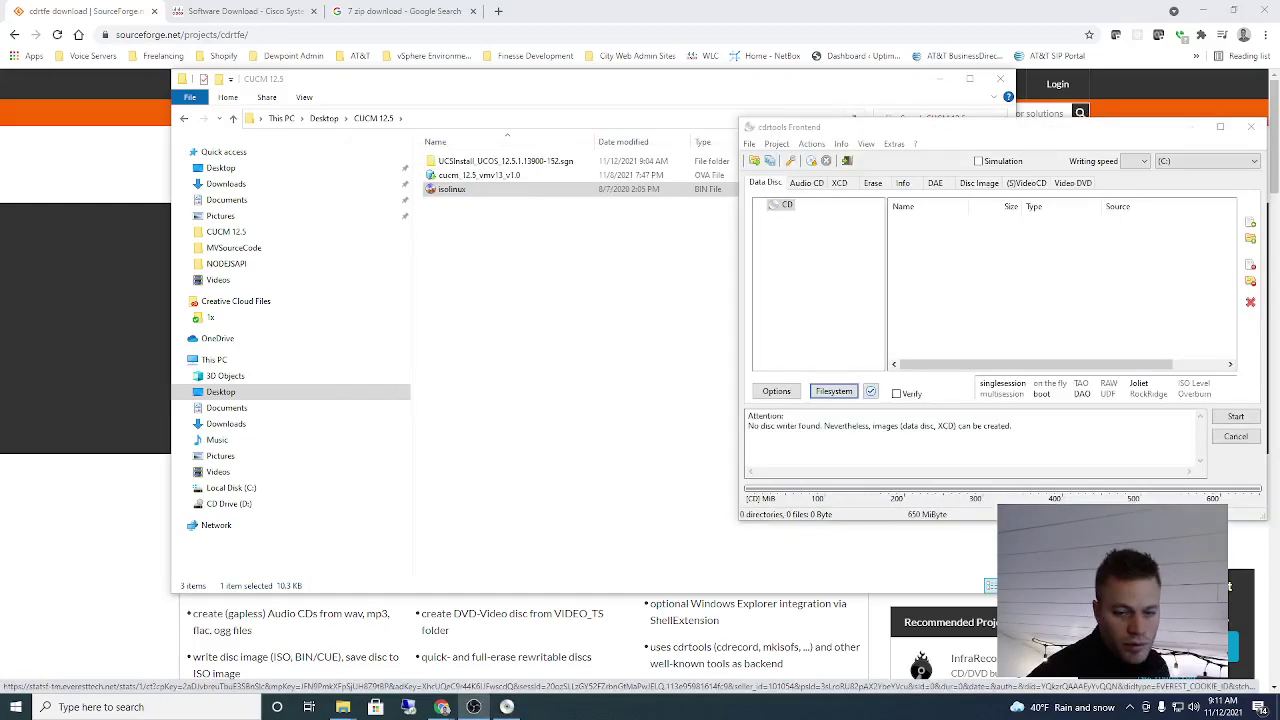
{"action": "left_click", "coordinate": [466, 100]}
{"action": "left_click_drag", "start_coordinate": [428, 84], "coordinate": [346, 76]}
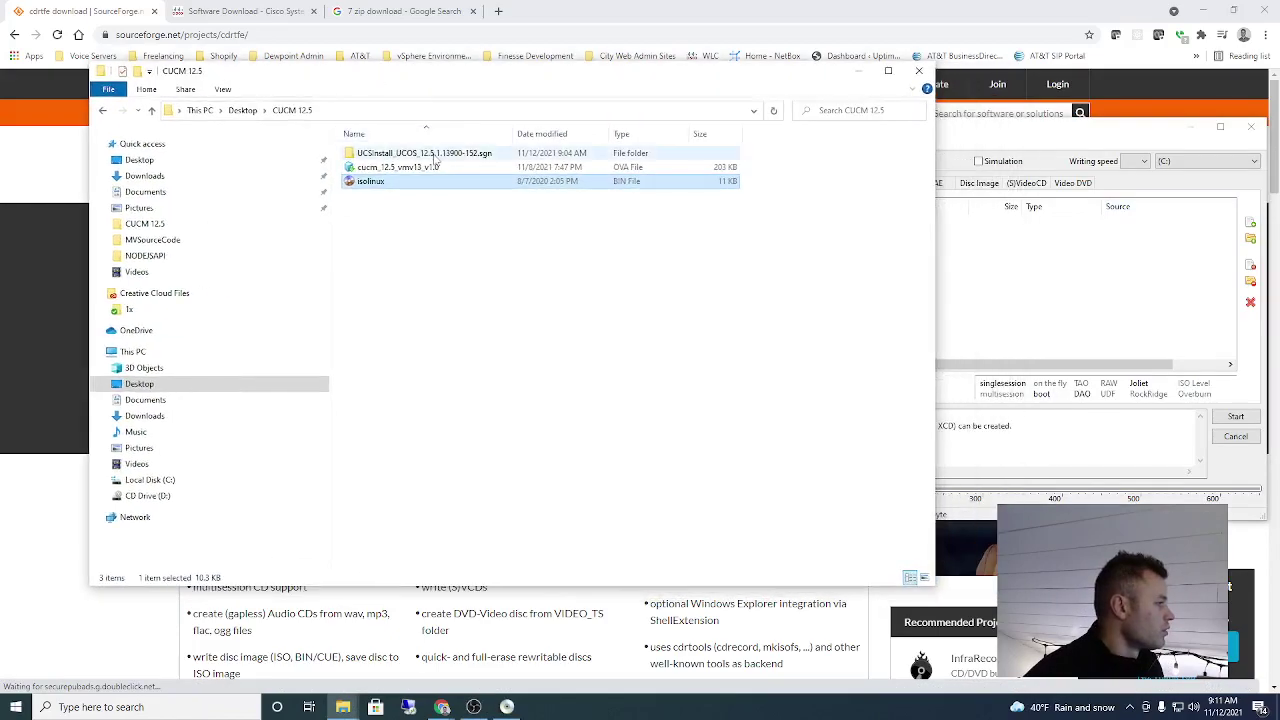
{"action": "double_click", "coordinate": [420, 153]}
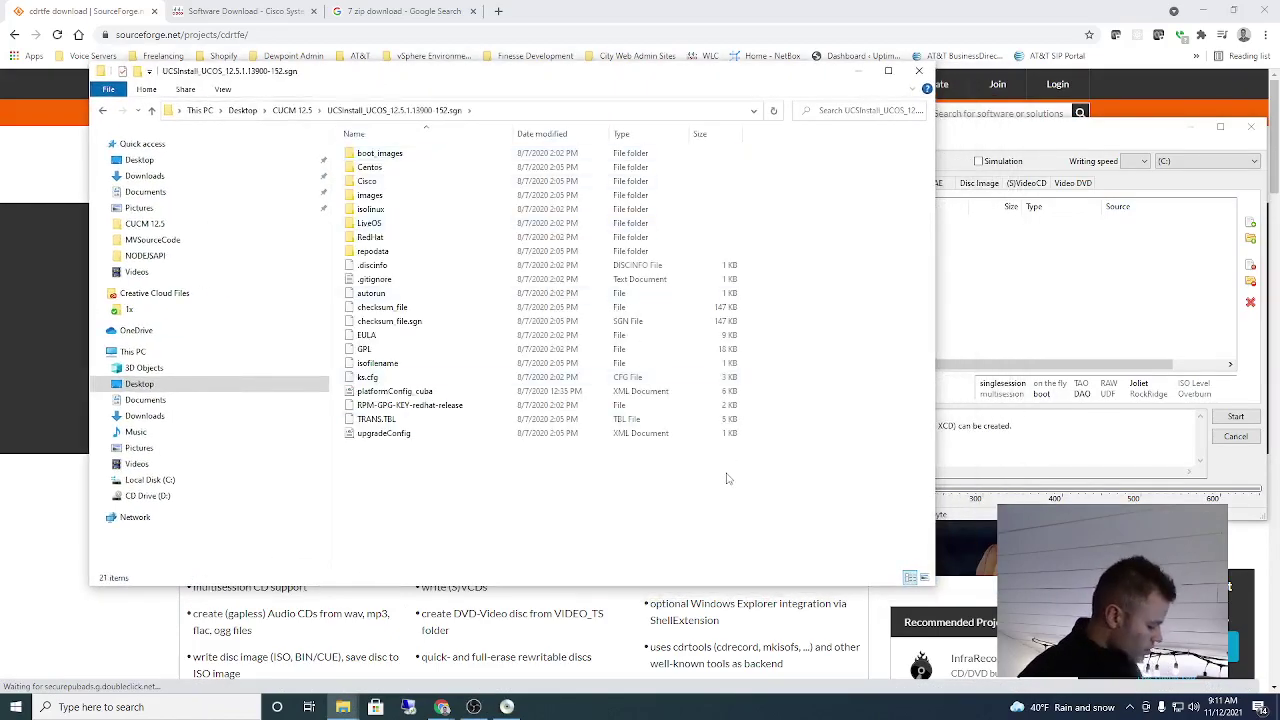
{"action": "key", "text": "ctrl+a"}
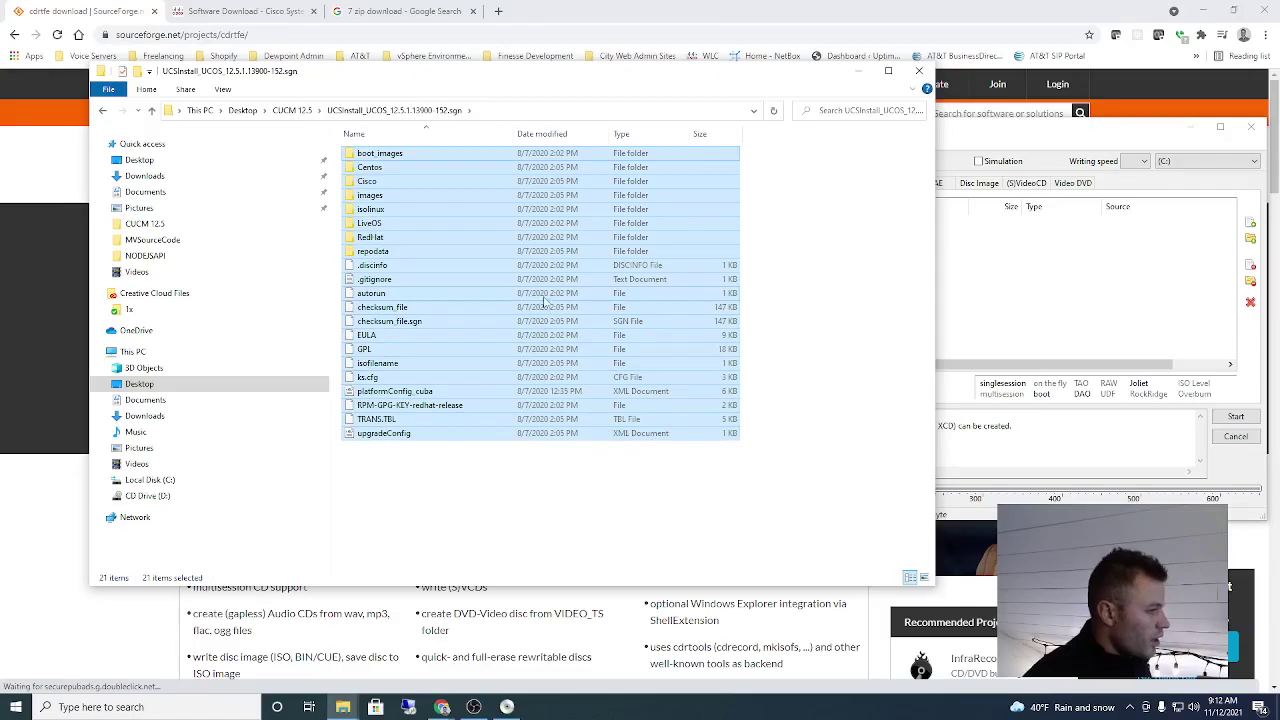
{"action": "left_click_drag", "start_coordinate": [545, 302], "coordinate": [1056, 258]}
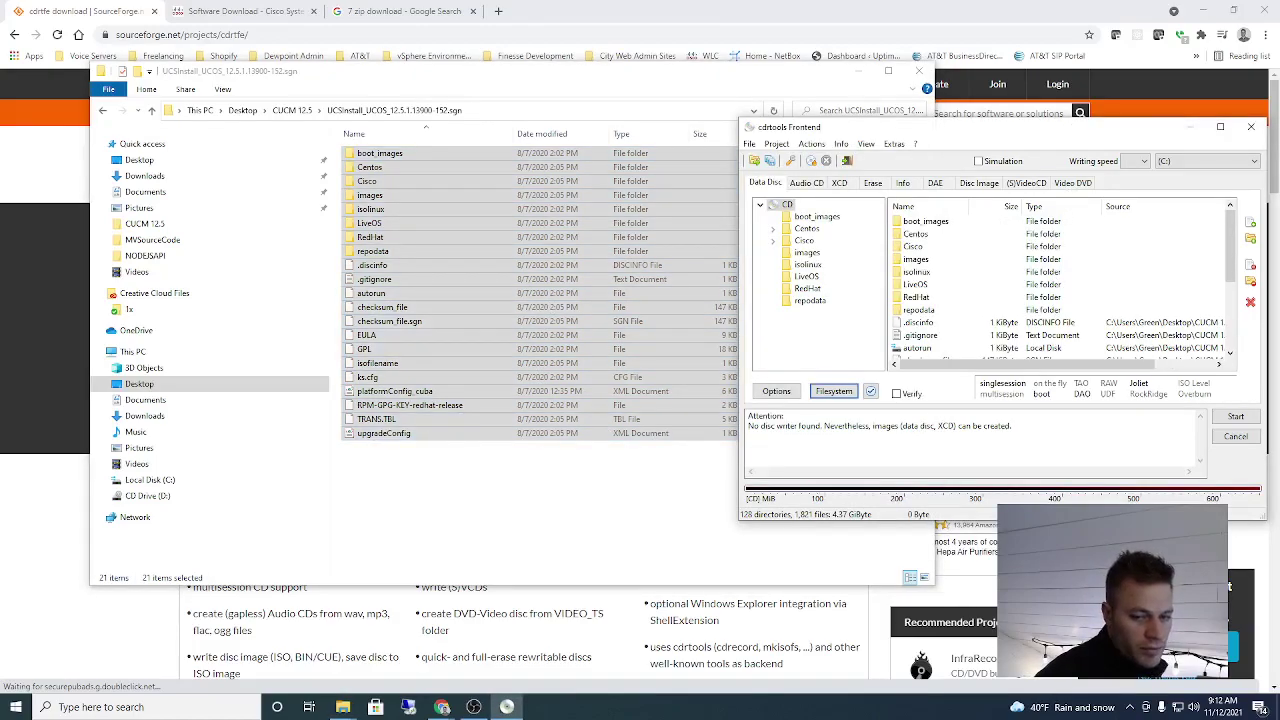
Start creating the bootable disc image and confirm the writing process
{"action": "left_click", "coordinate": [1076, 397]}
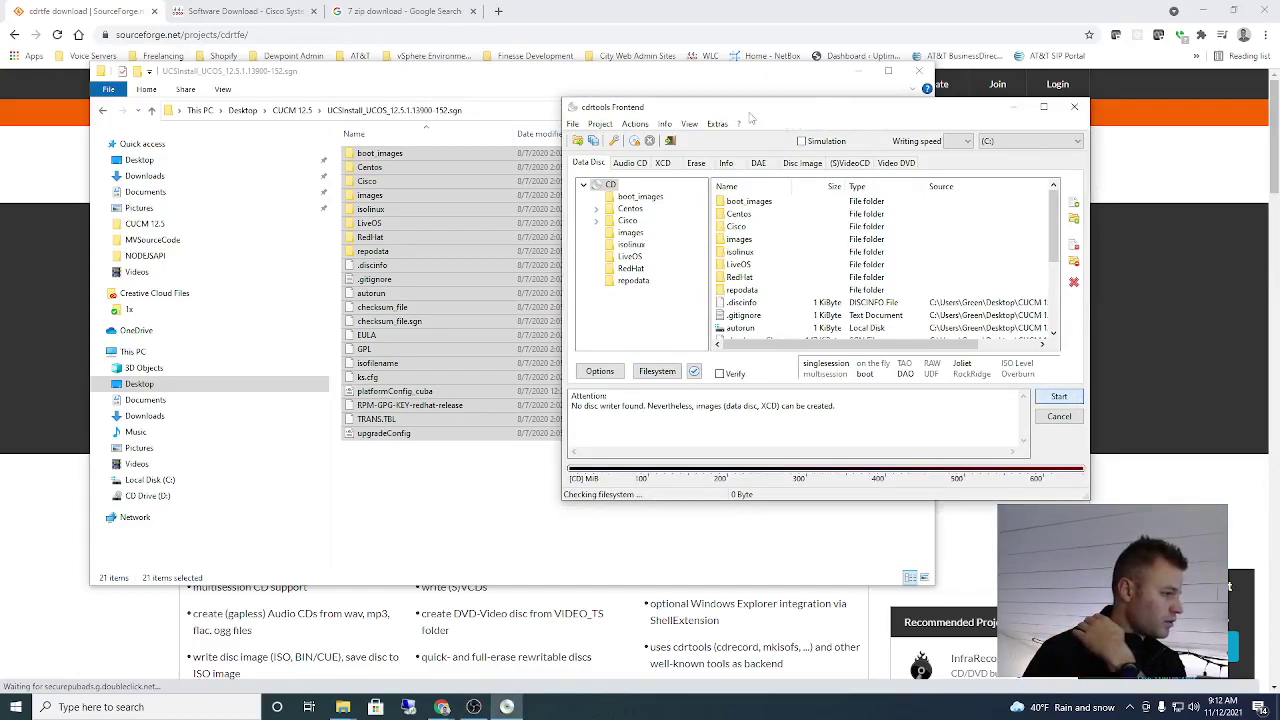
{"action": "left_click_drag", "start_coordinate": [700, 106], "coordinate": [633, 100]}
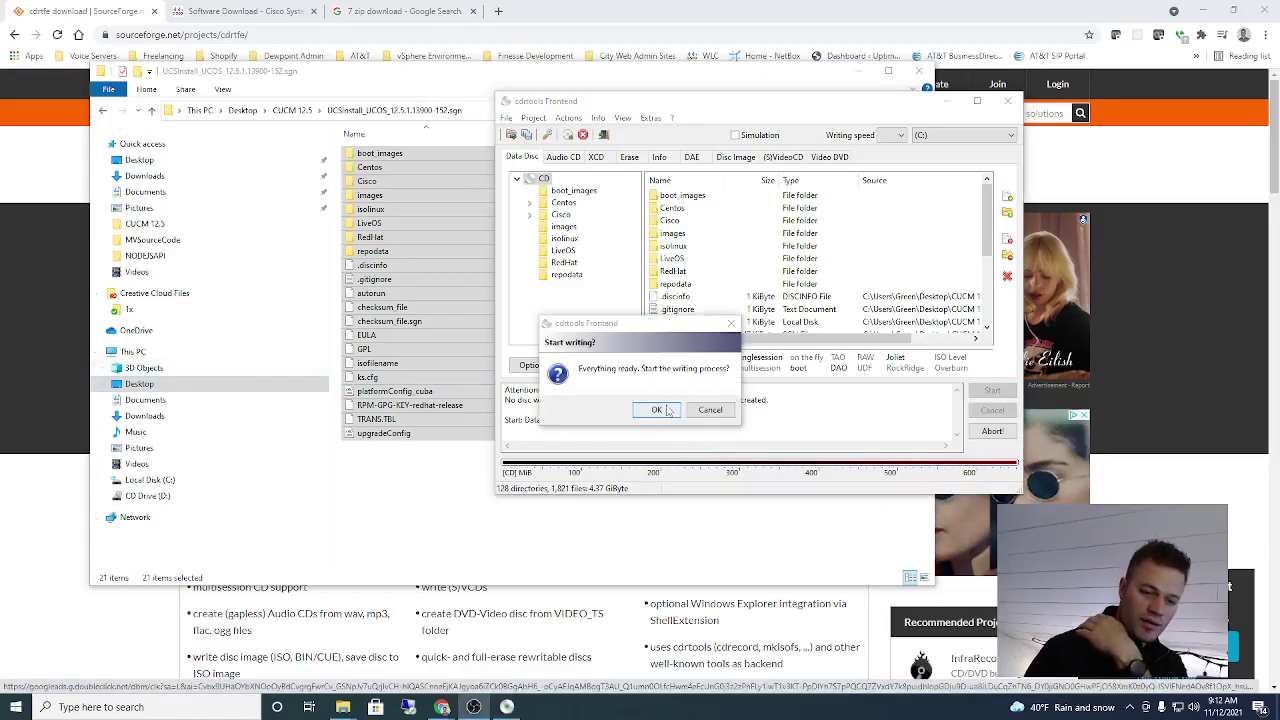
{"action": "left_click", "coordinate": [666, 410]}
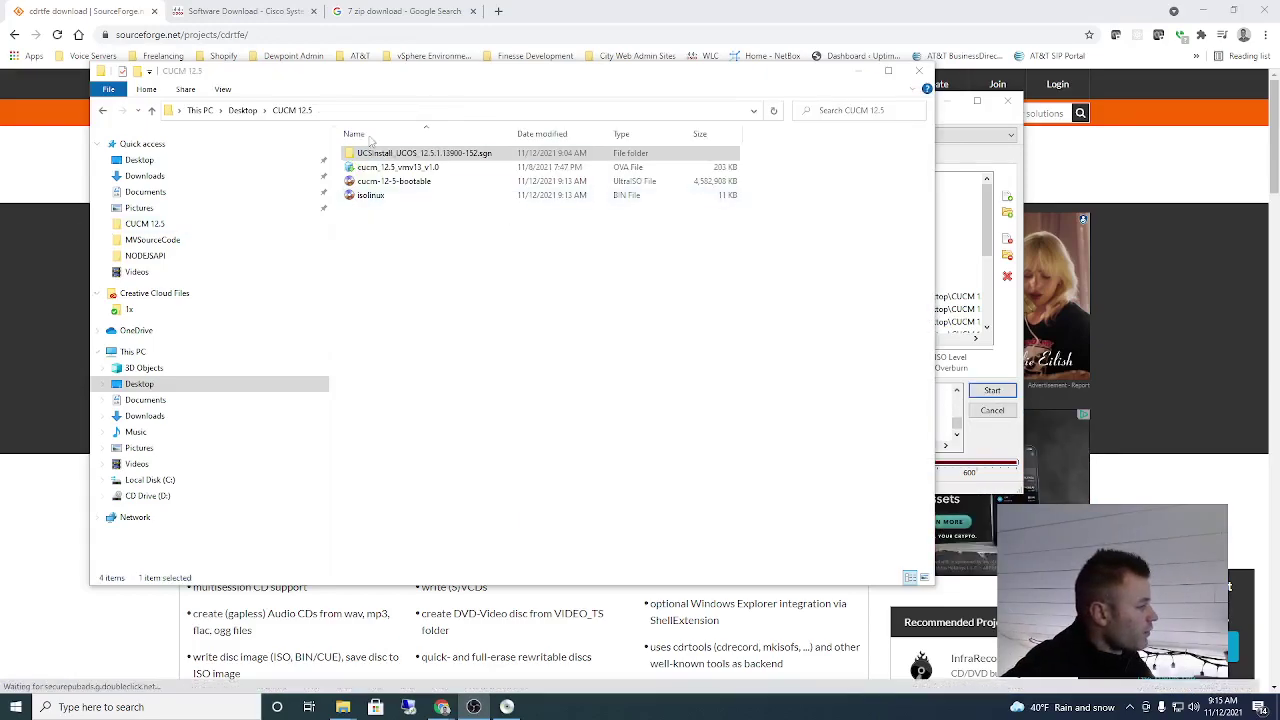
Check the cucm-12-5-bootable image in the Desktop's CUCM 12.5 folder
{"action": "left_click", "coordinate": [413, 183]}
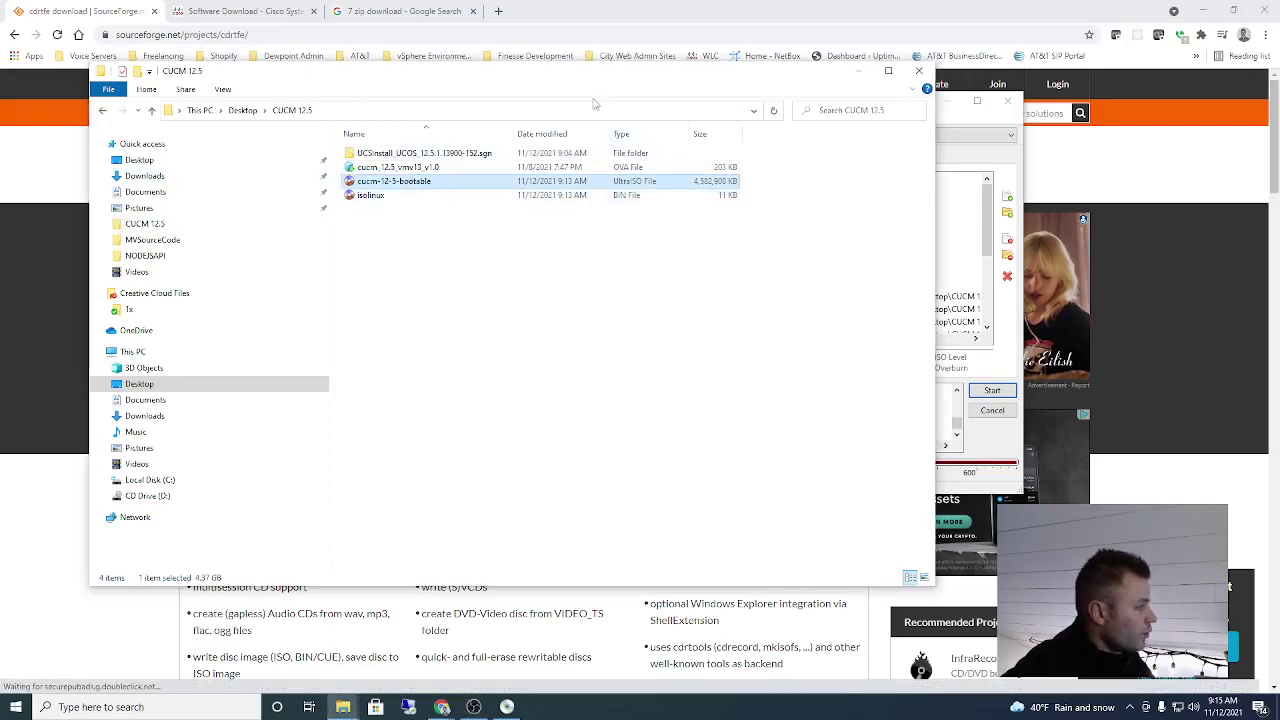
{"action": "left_click_drag", "start_coordinate": [604, 84], "coordinate": [677, 112]}
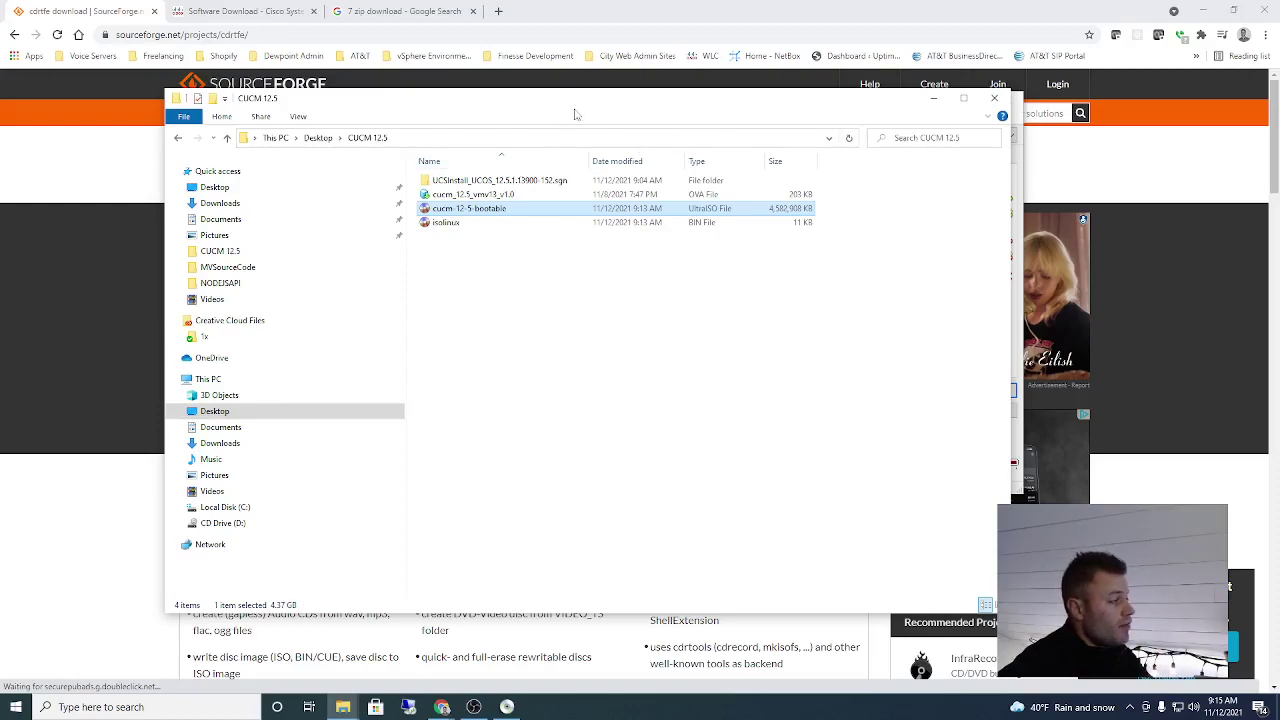
{"action": "mouse_move", "coordinate": [600, 110]}
{"action": "left_mouse_down"}
{"action": "mouse_move", "coordinate": [649, 131]}
{"action": "mouse_move", "coordinate": [620, 110]}
{"action": "left_mouse_up"}
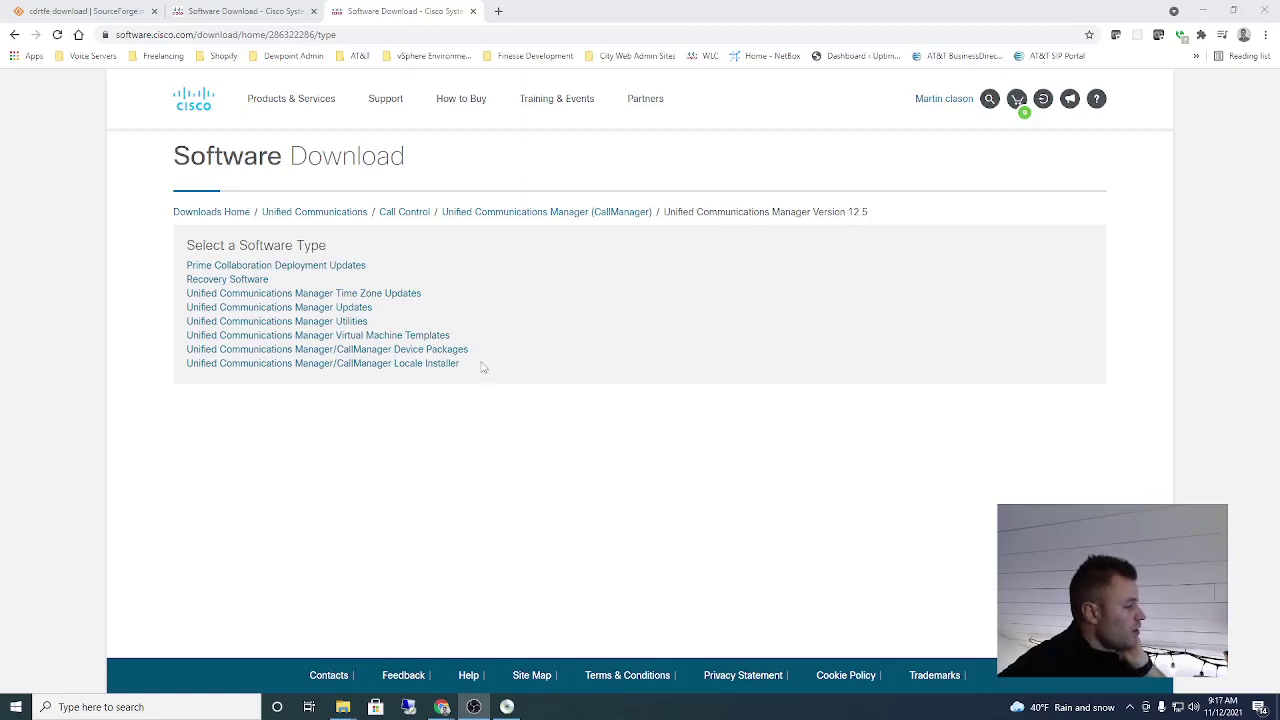
Open Cisco's Unified Communications Manager Virtual Machine Templates and review the 1,000 users row of the 12.5(1) VM requirements
{"action": "left_click", "coordinate": [421, 337]}
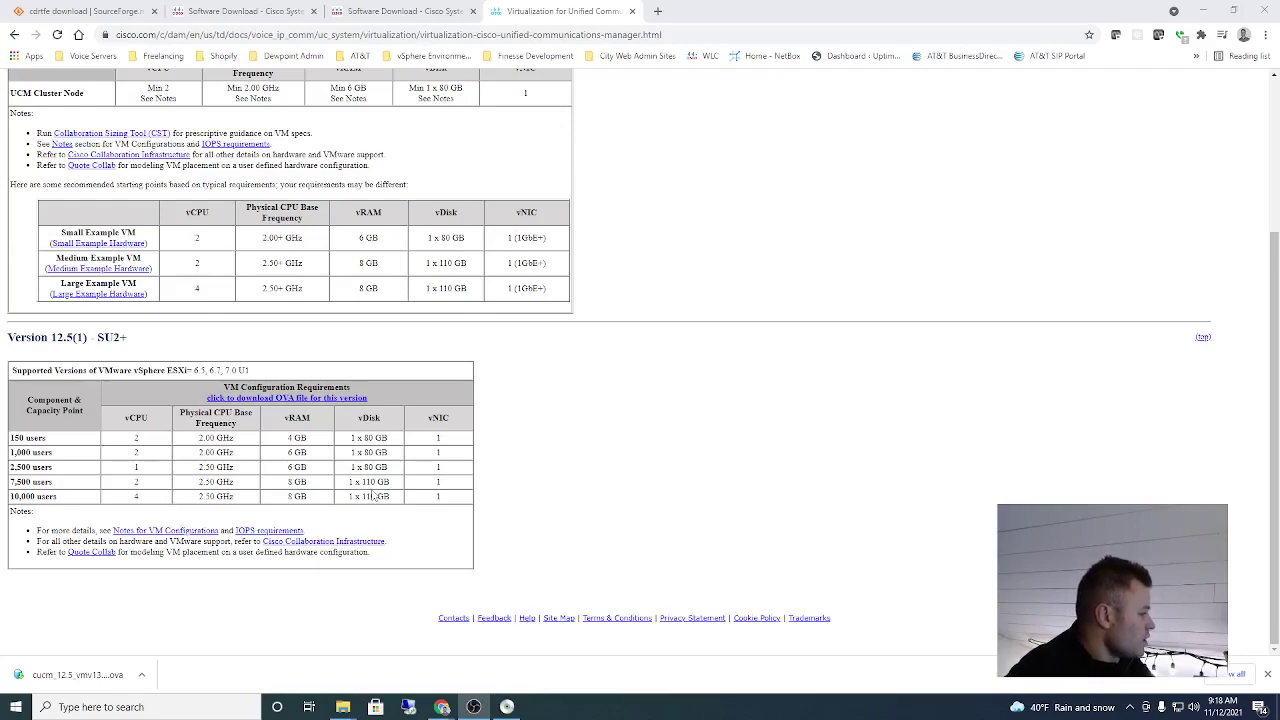
{"action": "left_click_drag", "start_coordinate": [10, 452], "coordinate": [465, 453]}
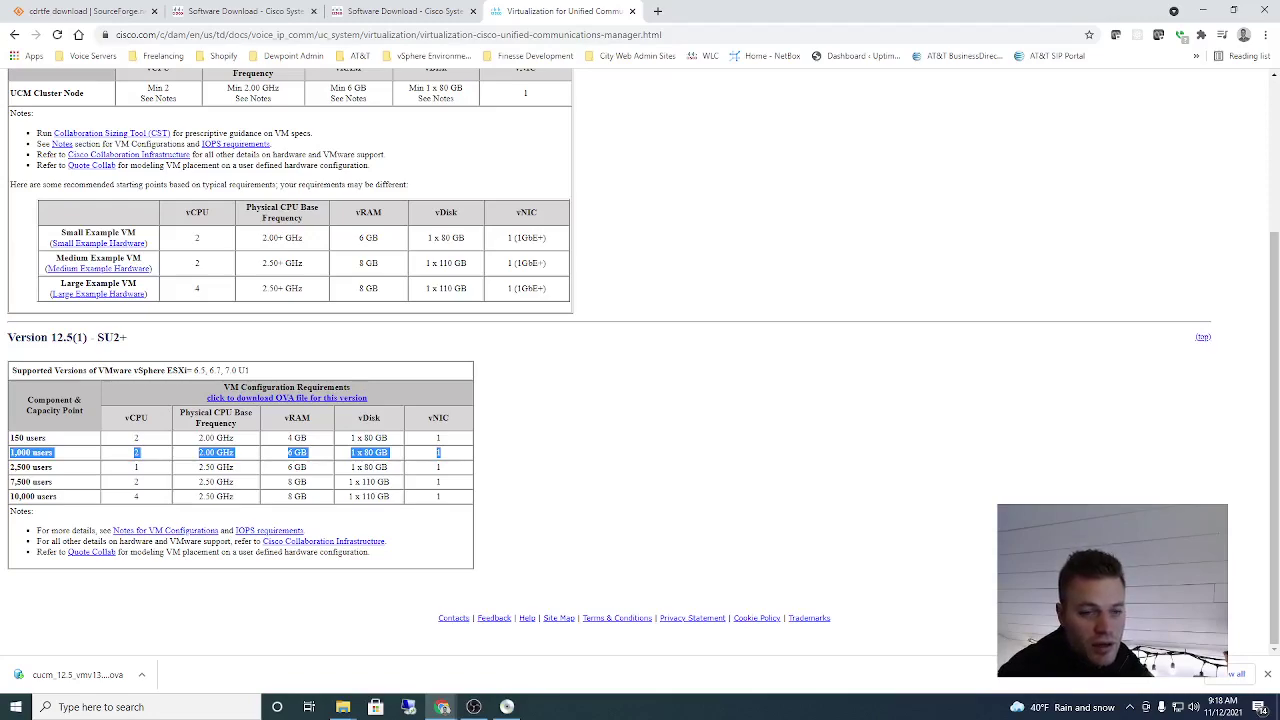
In the VMware ESXi web client, try to set up a virtual machine named LAB-CUCM01 from an OVF or OVA file
{"action": "key", "text": "ctrl+Tab"}
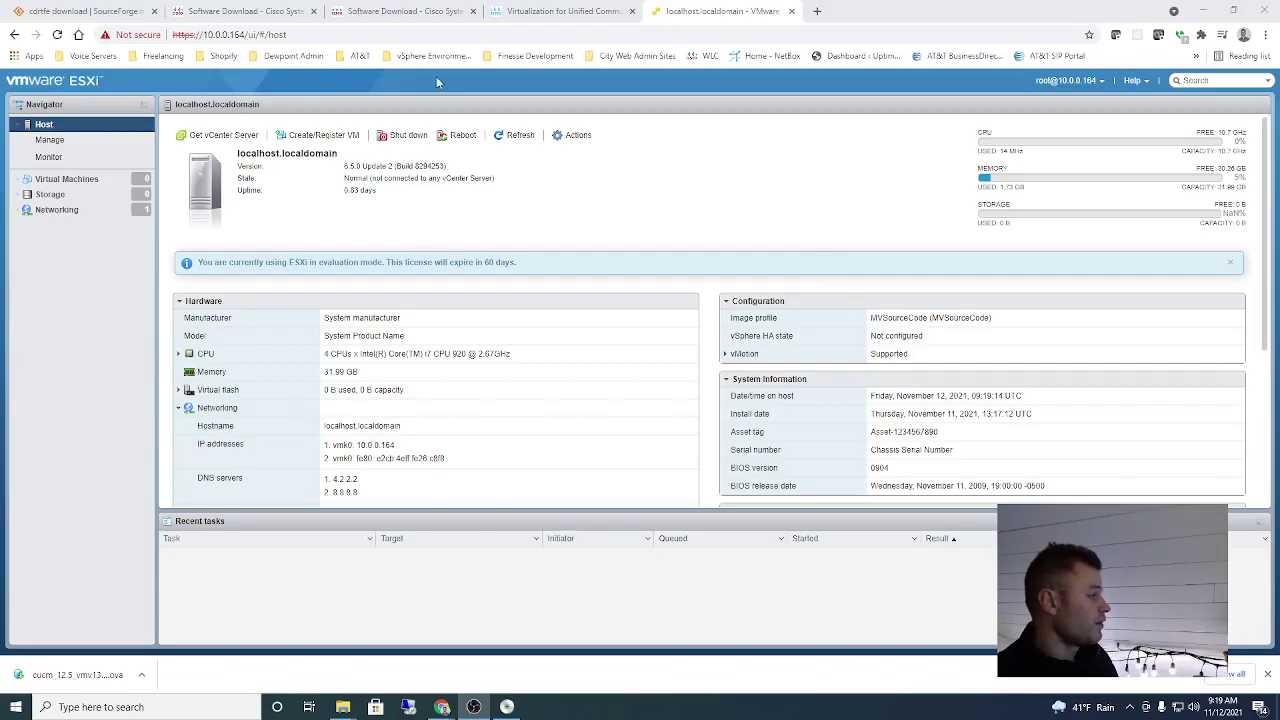
{"action": "left_click", "coordinate": [317, 134]}
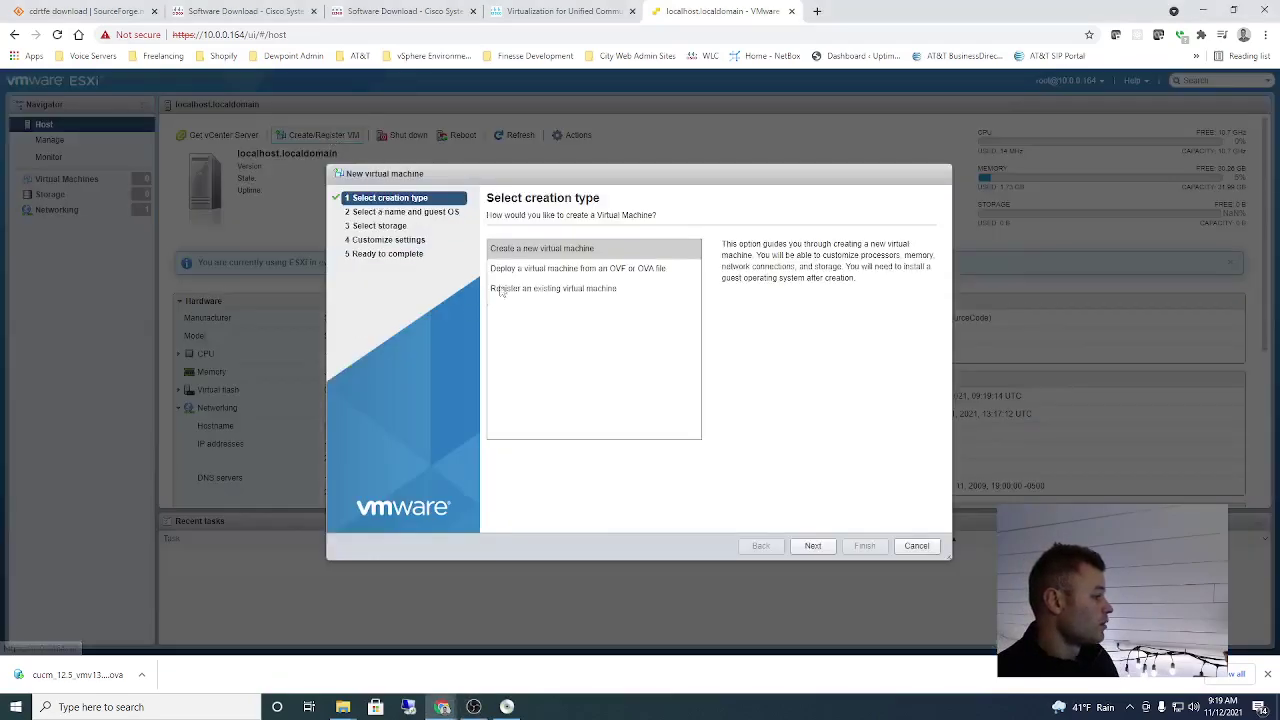
{"action": "left_click", "coordinate": [598, 270]}
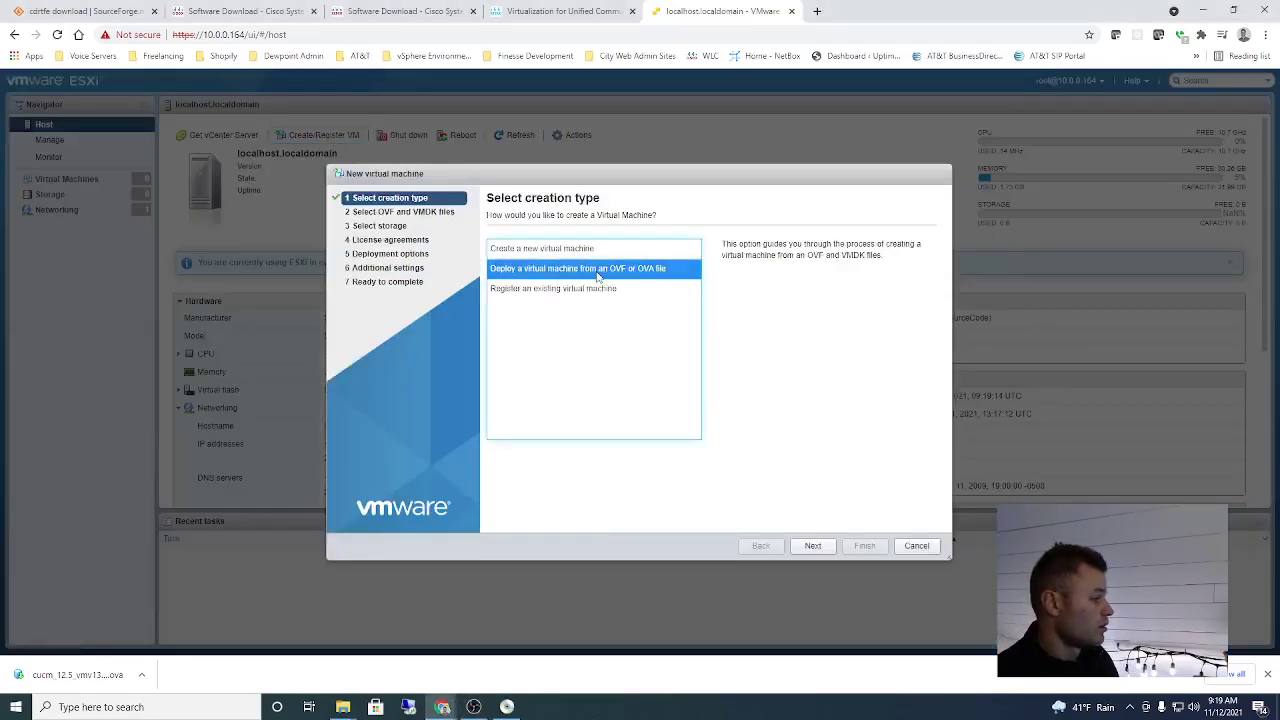
{"action": "left_click", "coordinate": [813, 545]}
{"action": "left_click", "coordinate": [614, 262]}
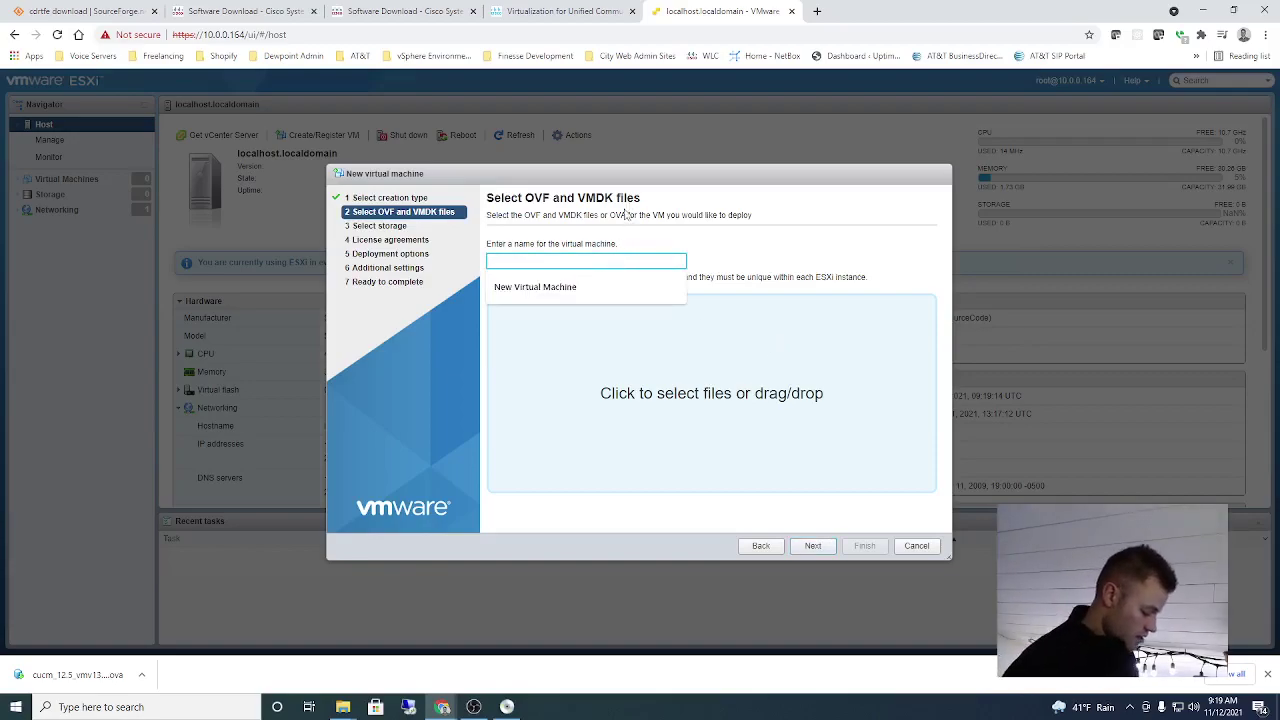
{"action": "type", "text": "LAB"}
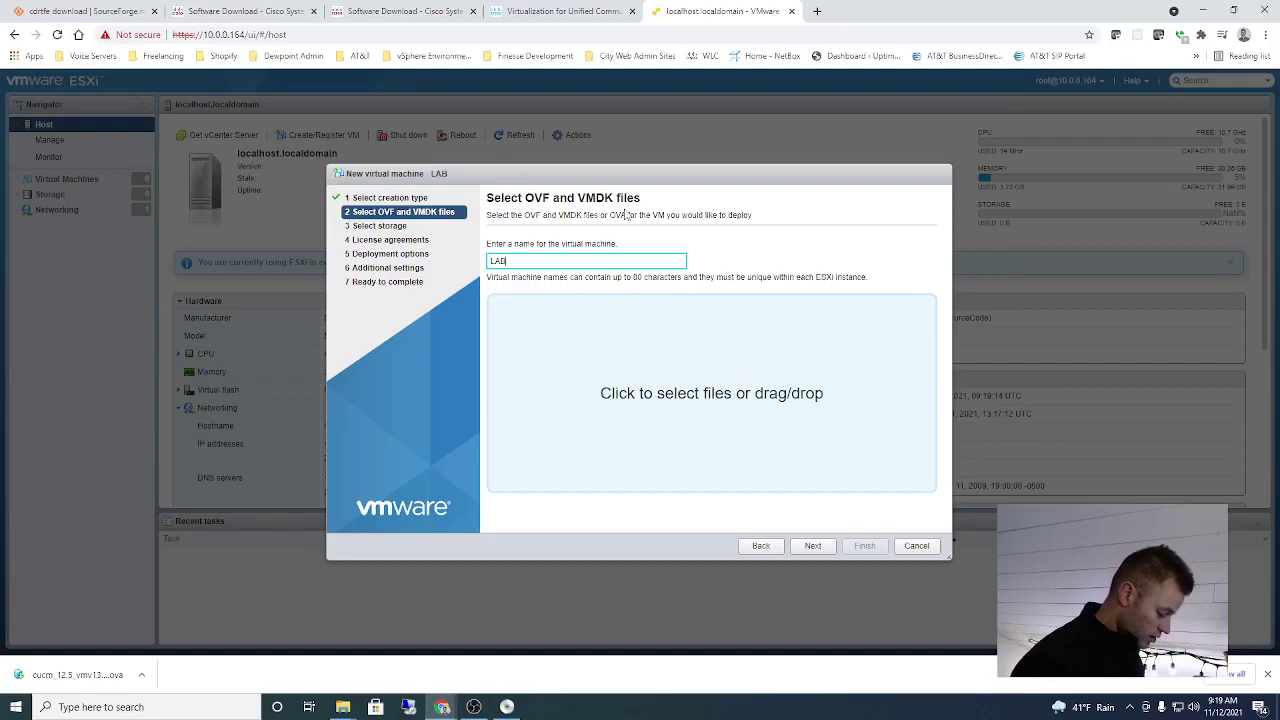
{"action": "type", "text": "-CUCM01"}
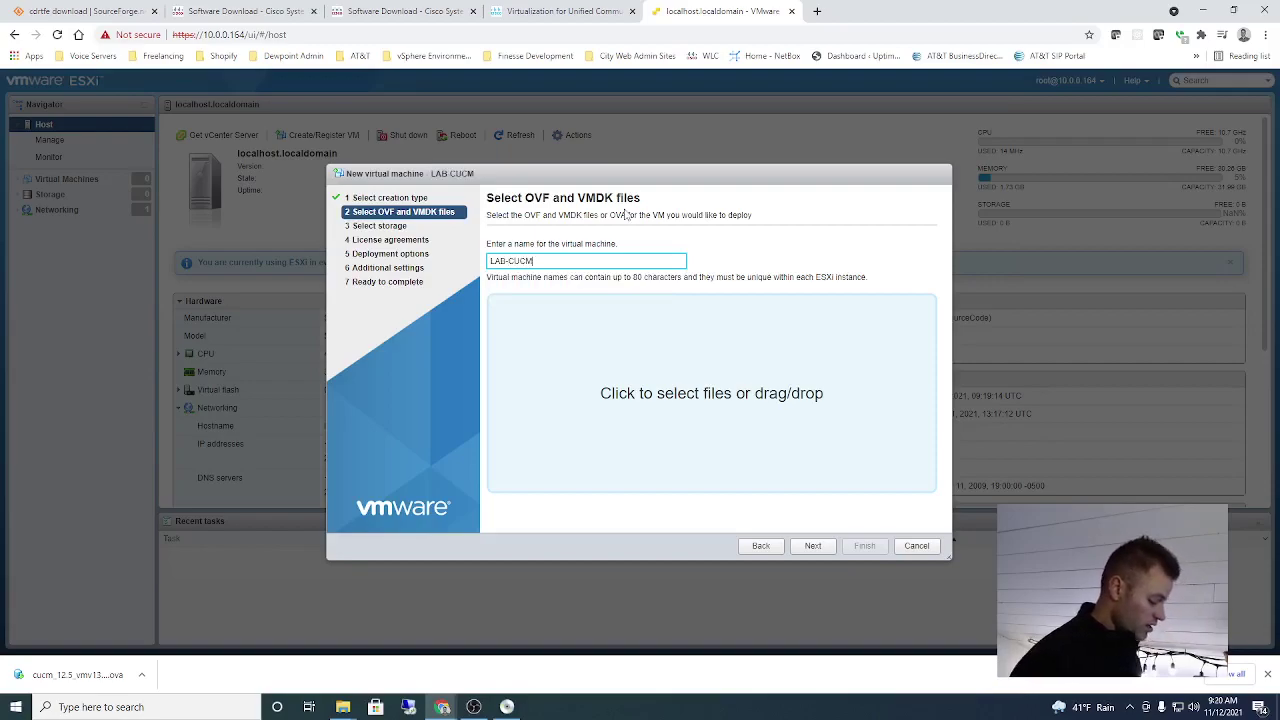
{"action": "left_click", "coordinate": [820, 545]}
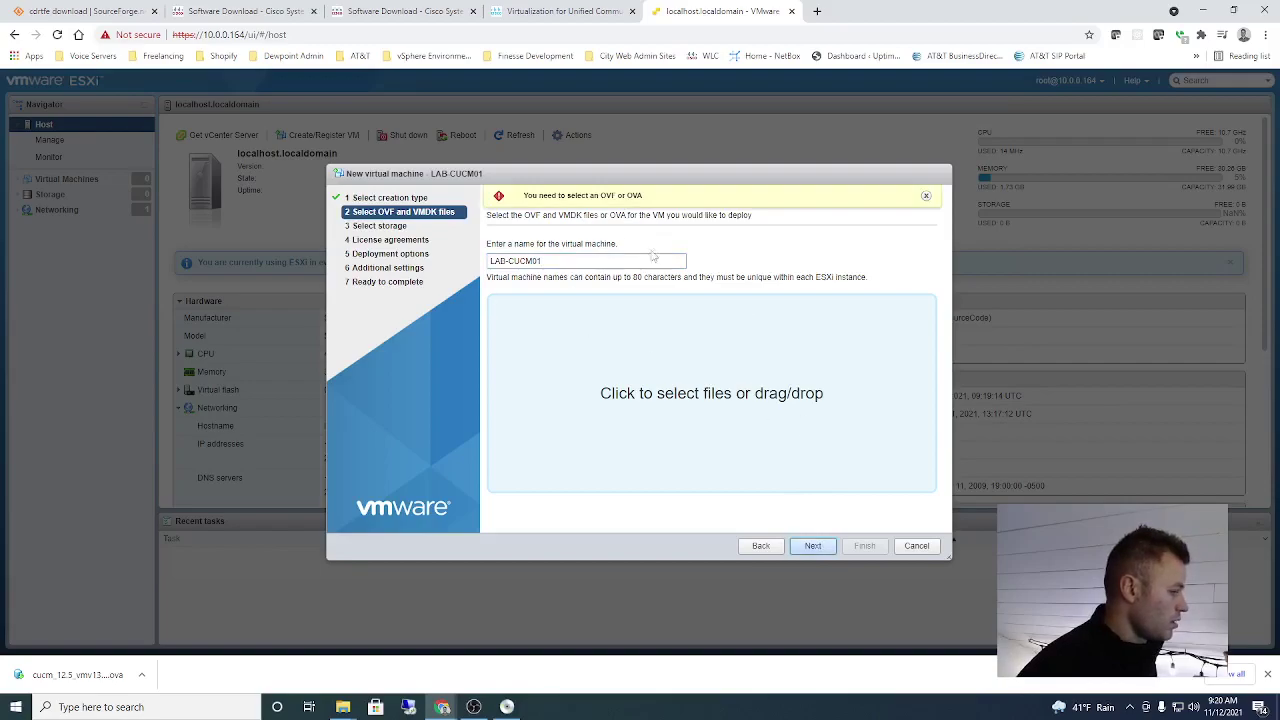
Supply cucm_12.5_vmv13_v1.0 from the Downloads folder as the deployment's OVA file and continue the wizard
{"action": "left_click", "coordinate": [700, 391]}
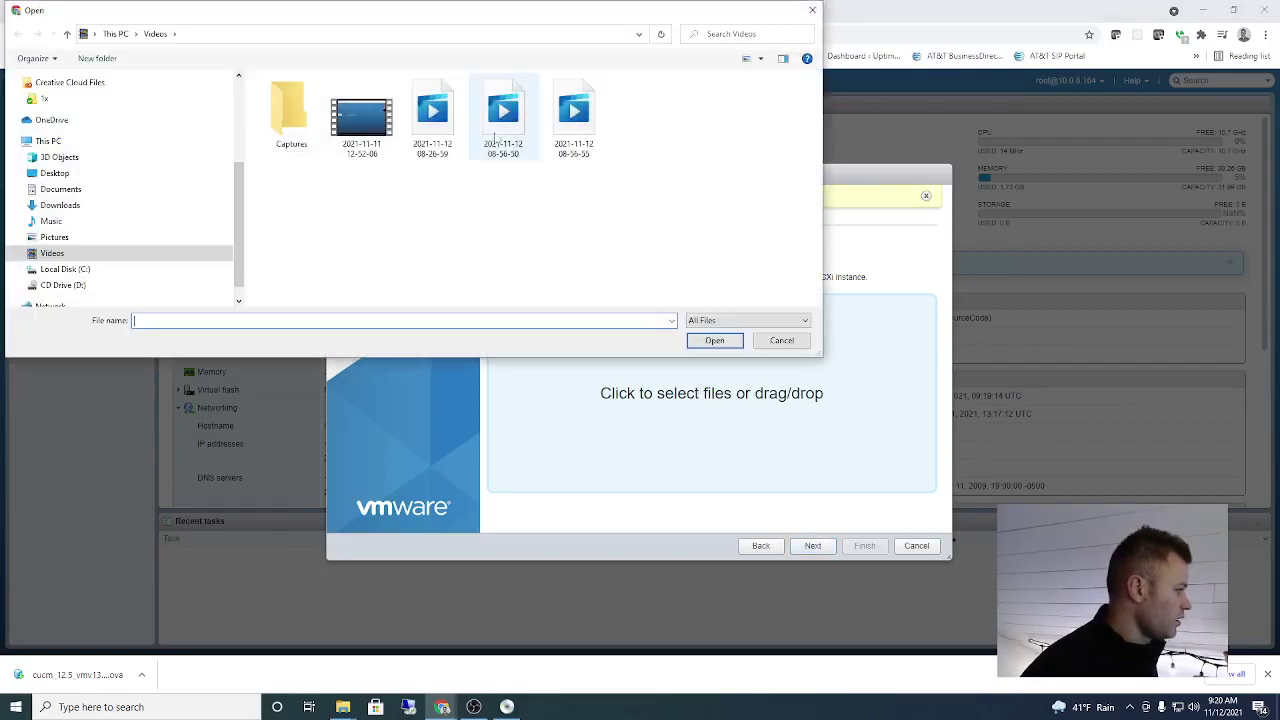
{"action": "left_click", "coordinate": [86, 175]}
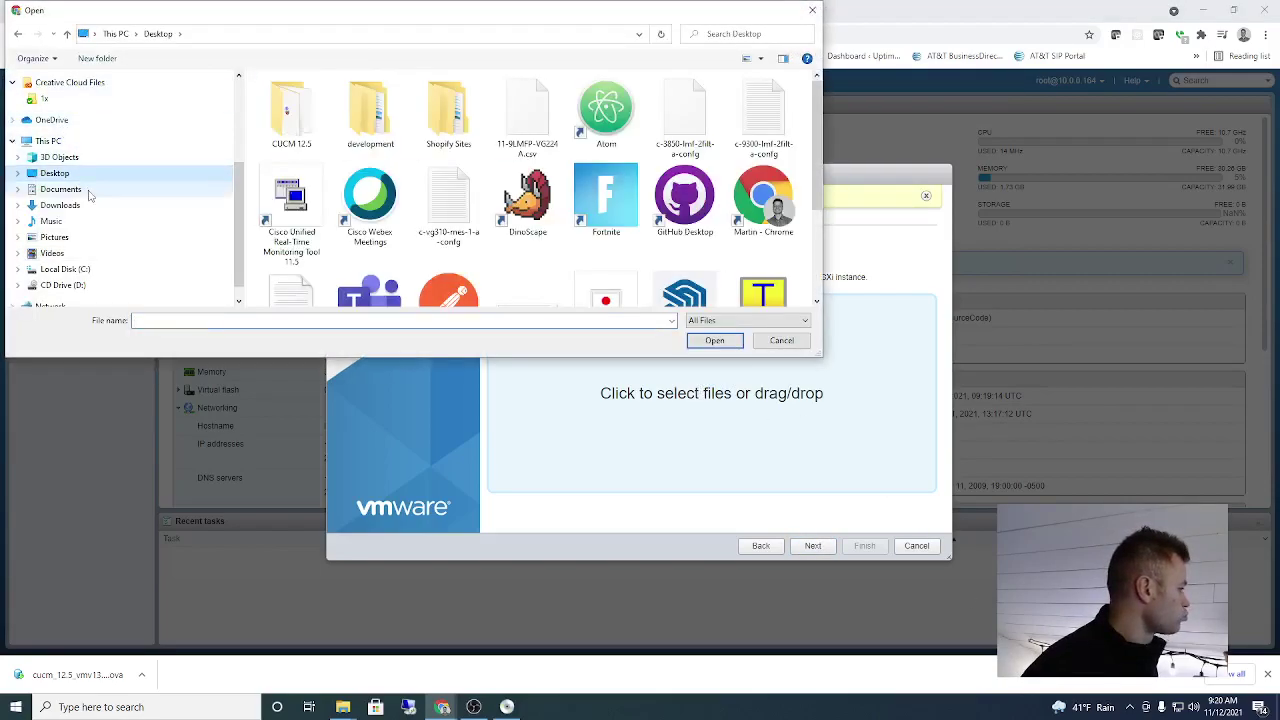
{"action": "left_click", "coordinate": [88, 190]}
{"action": "left_click", "coordinate": [86, 207]}
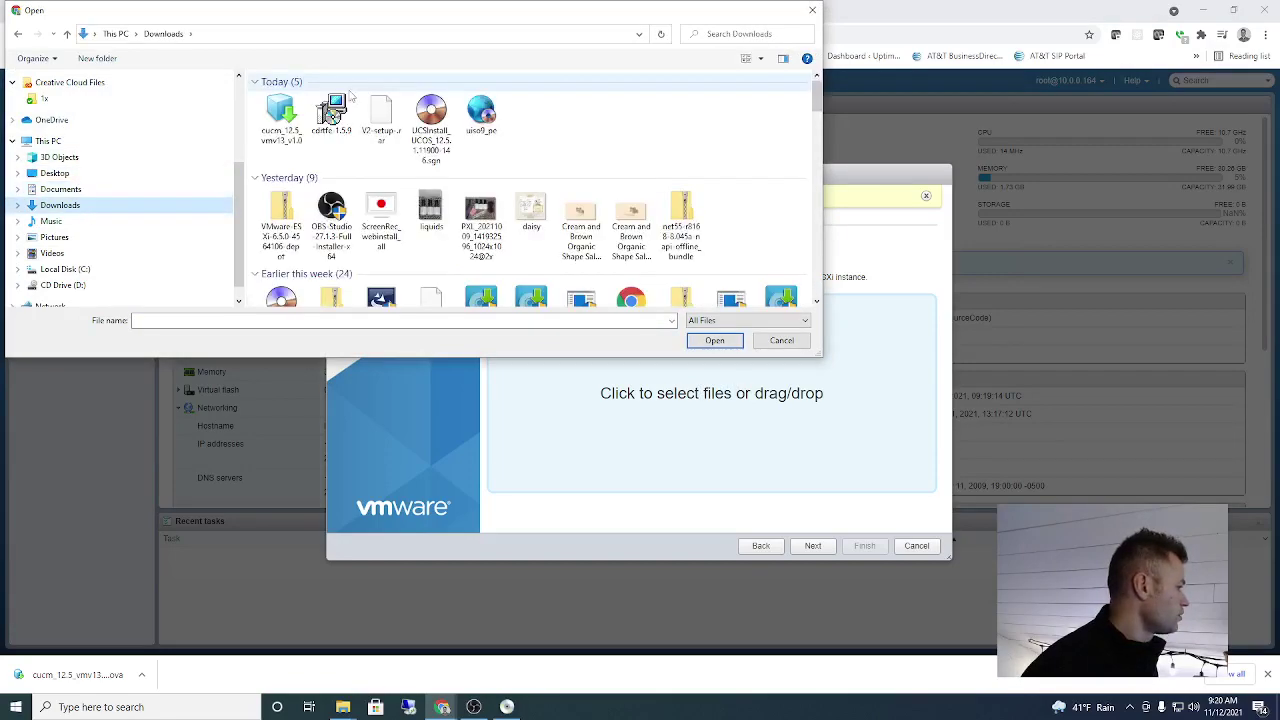
{"action": "left_click", "coordinate": [281, 118]}
{"action": "left_click", "coordinate": [714, 340]}
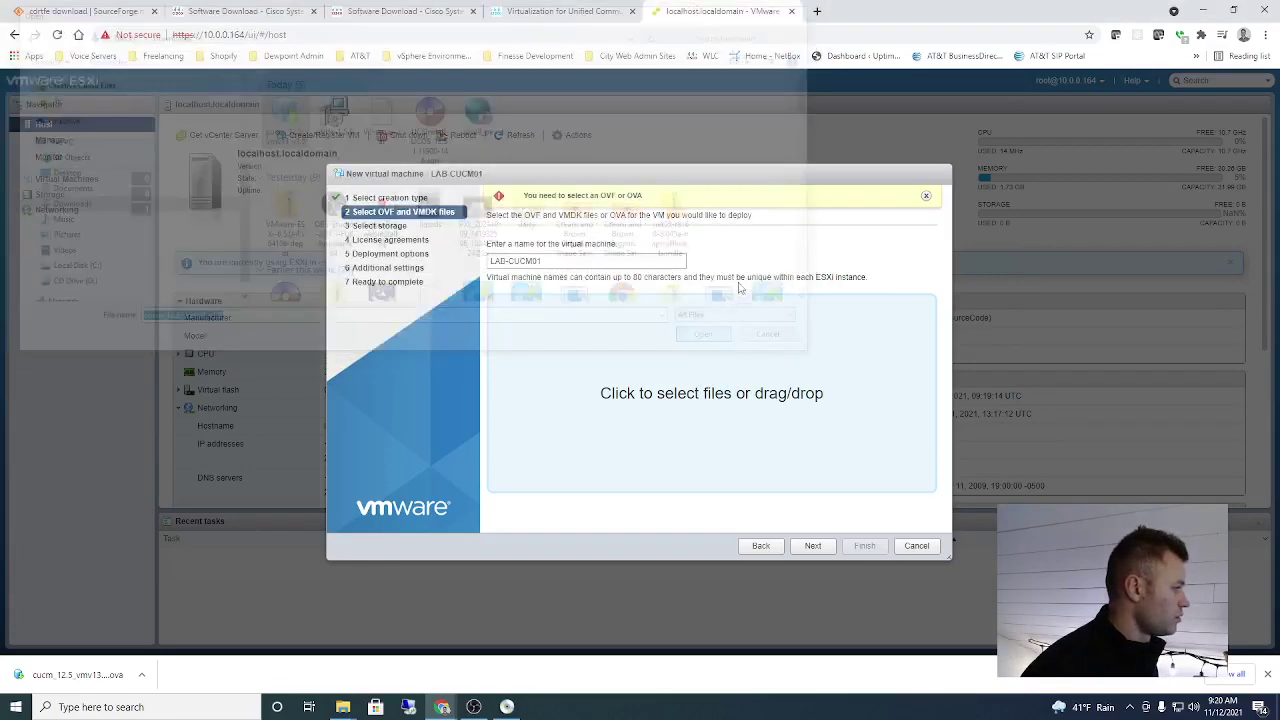
{"action": "left_click", "coordinate": [815, 547]}
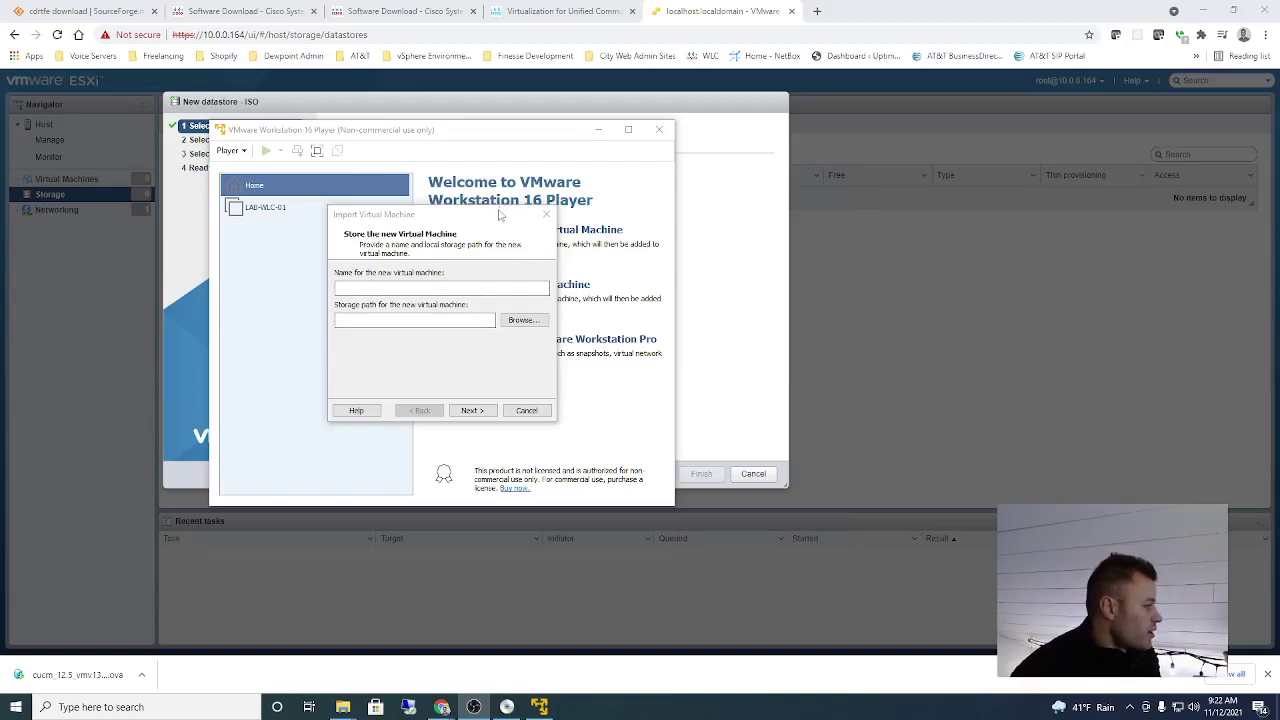
In VMware Workstation 16 Player, import the virtual machine as LAB-CUCM01 with the CUCM 2500 user node deployment option
{"action": "left_click_drag", "start_coordinate": [497, 215], "coordinate": [647, 203]}
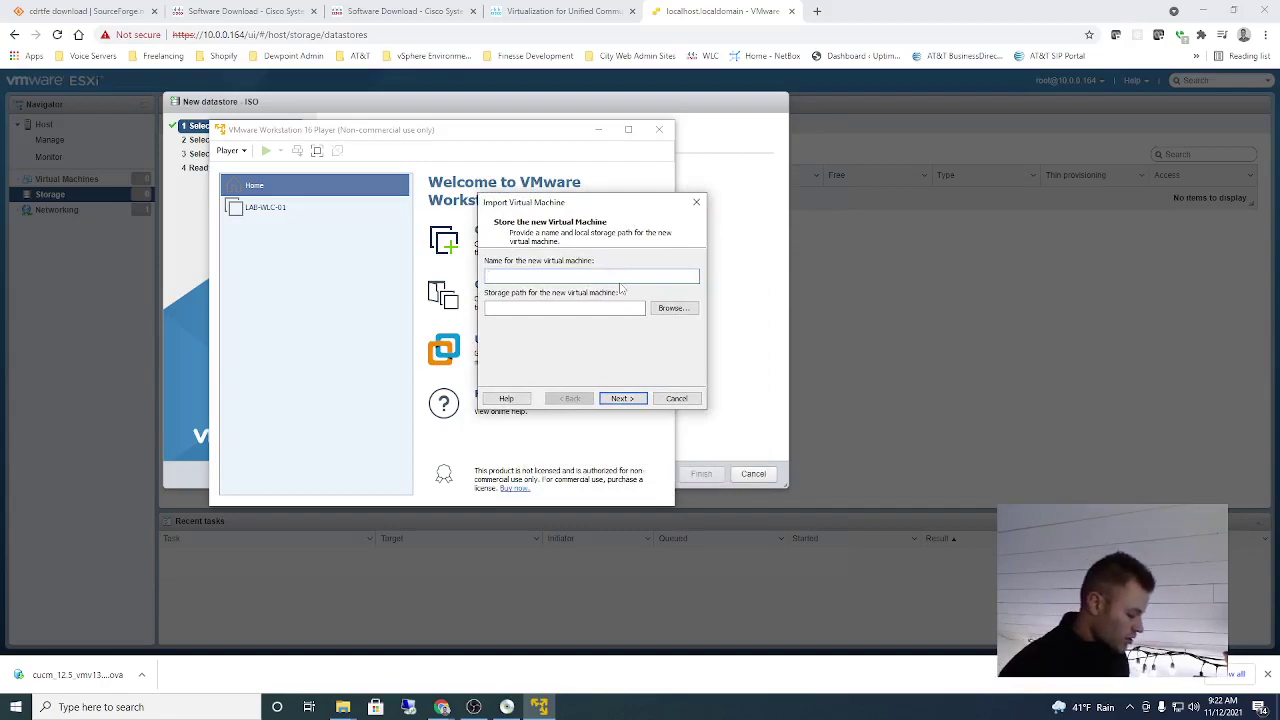
{"action": "type", "text": "LAB-CU"}
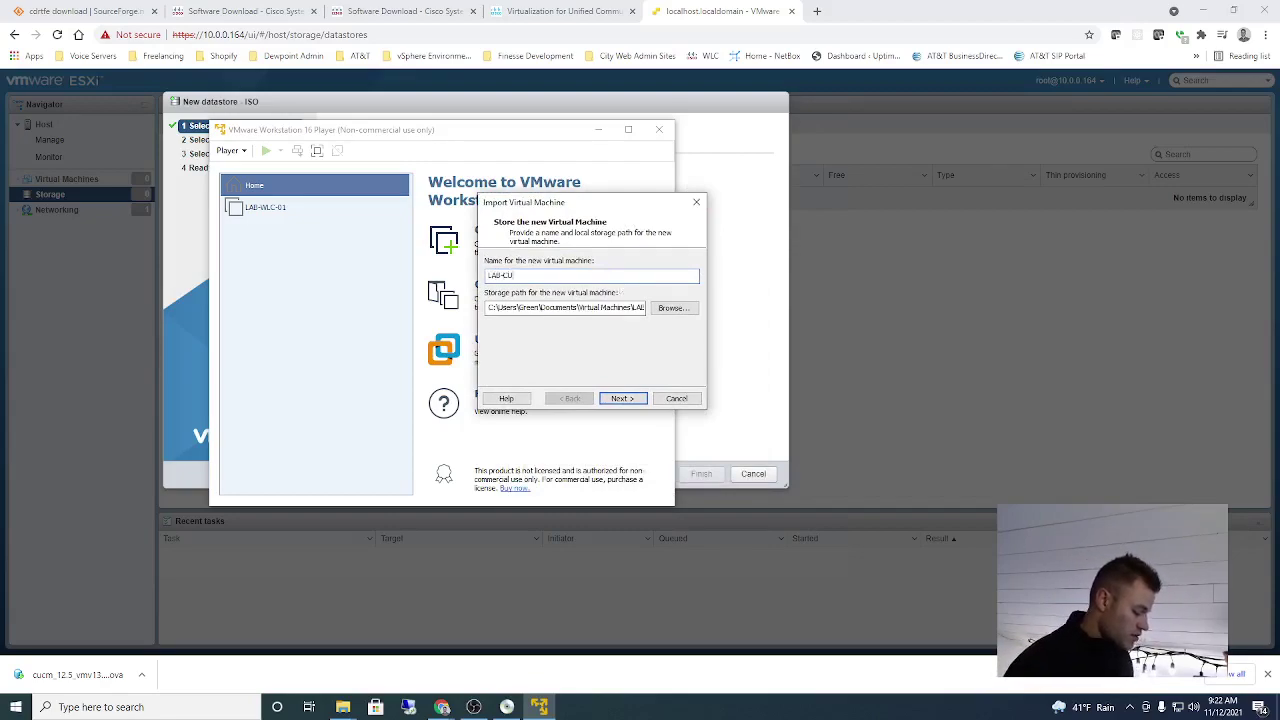
{"action": "type", "text": "CM01"}
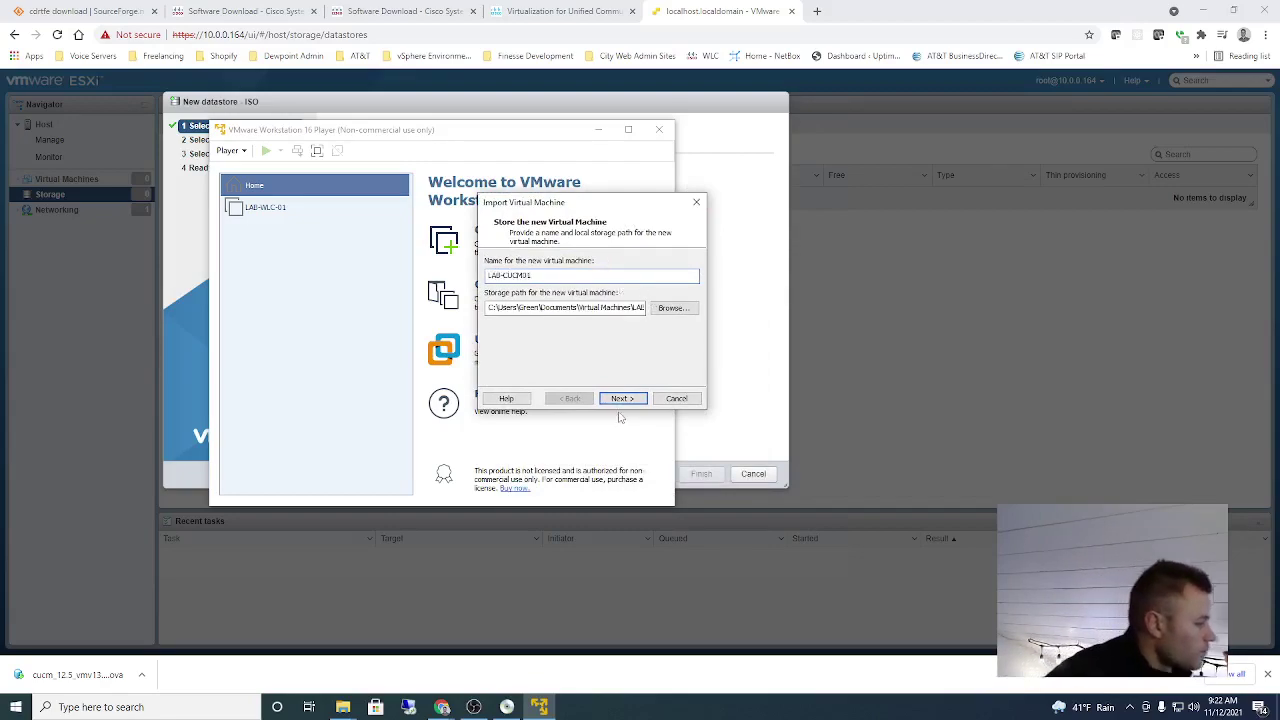
{"action": "left_click", "coordinate": [622, 400]}
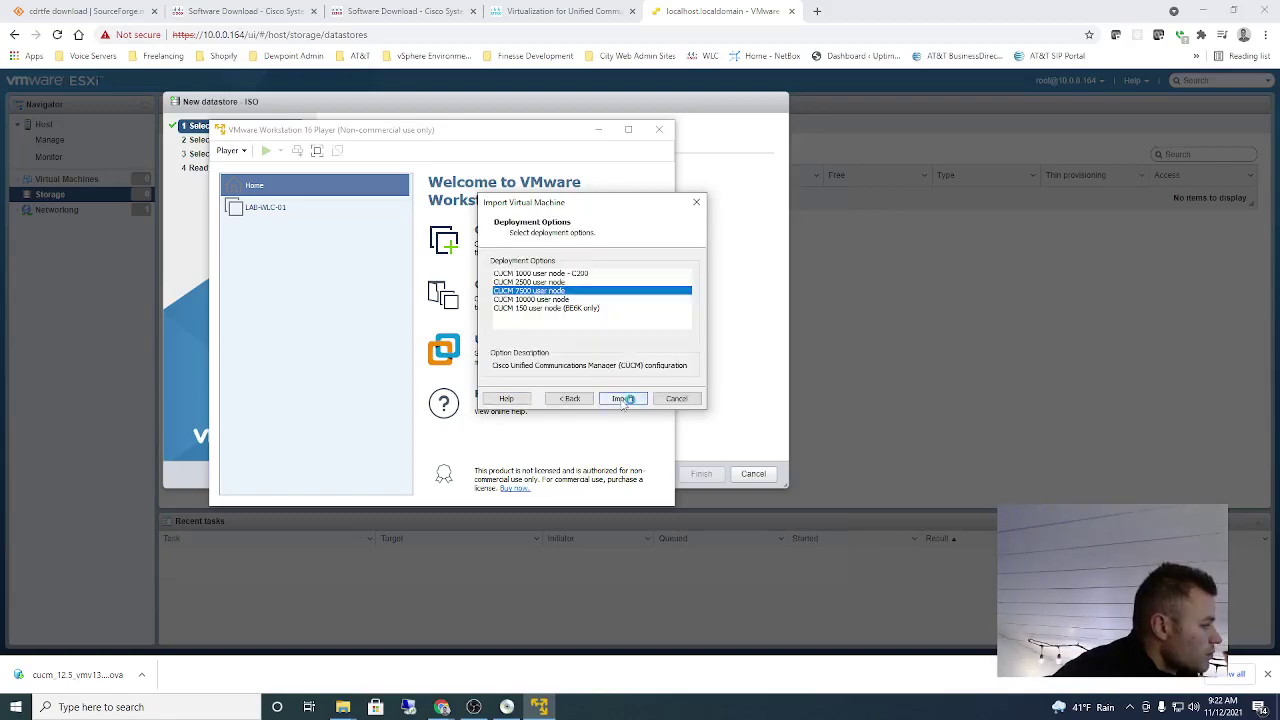
{"action": "left_click", "coordinate": [563, 283]}
{"action": "left_click", "coordinate": [634, 401]}
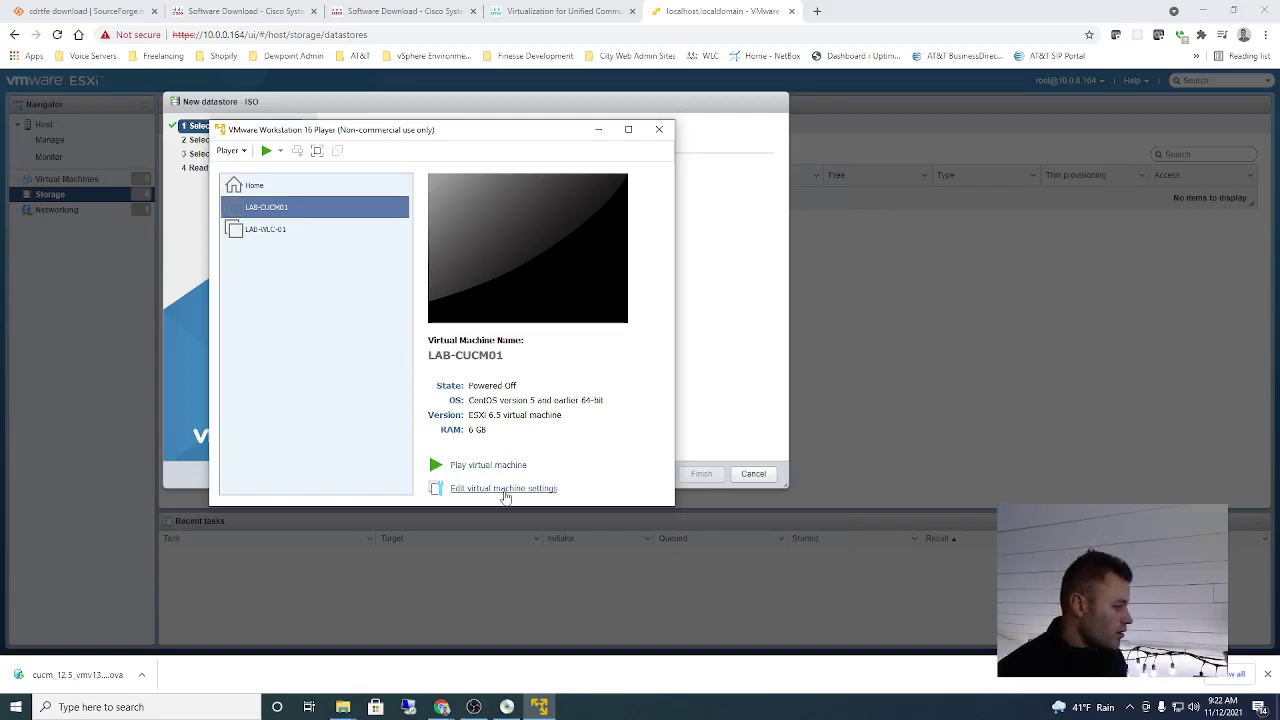
Attach the cucm-12-5-bootable ISO from the desktop's CUCM 12.5 folder to LAB-CUCM01's CD/DVD drive and power on the virtual machine
{"action": "left_click", "coordinate": [505, 490]}
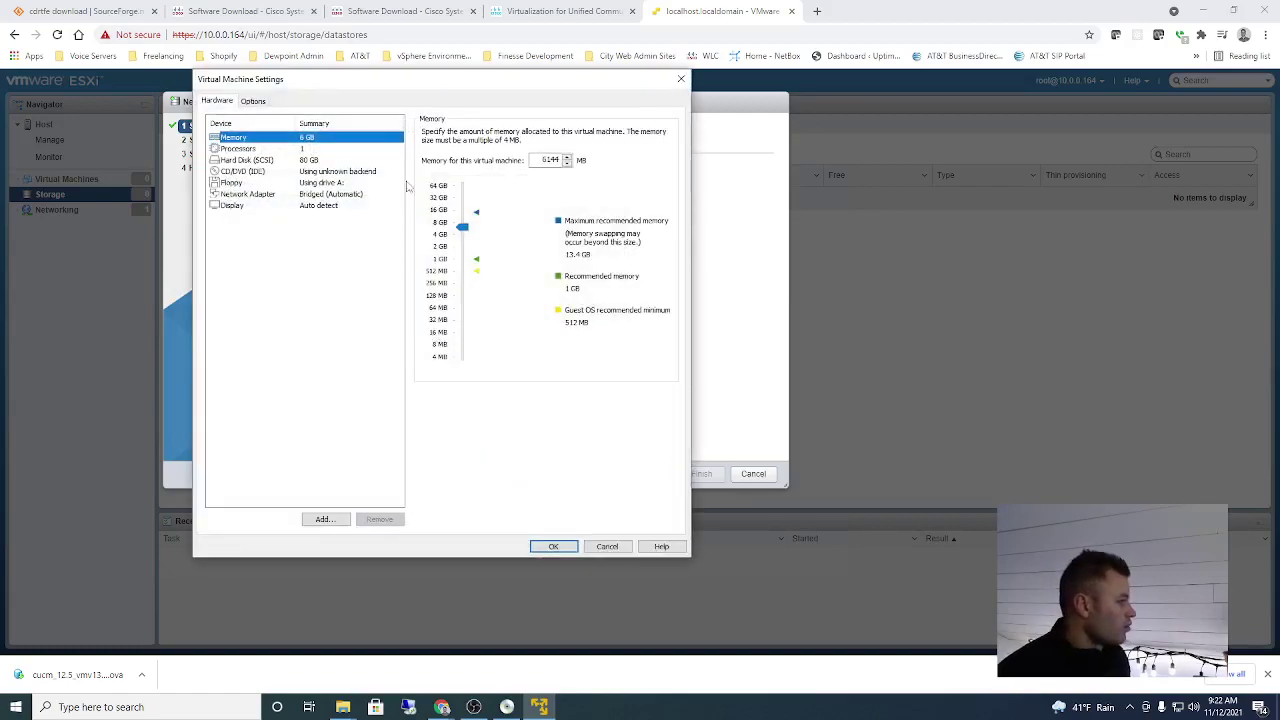
{"action": "left_click", "coordinate": [296, 161]}
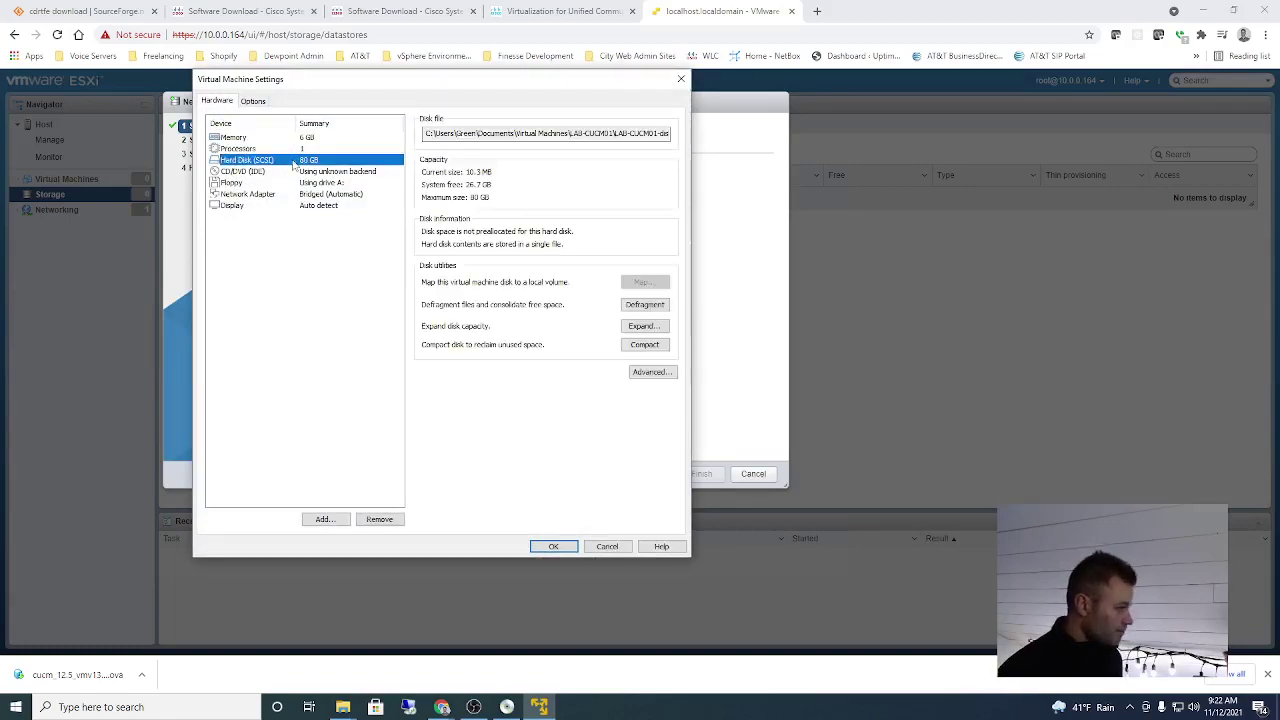
{"action": "left_click", "coordinate": [300, 172]}
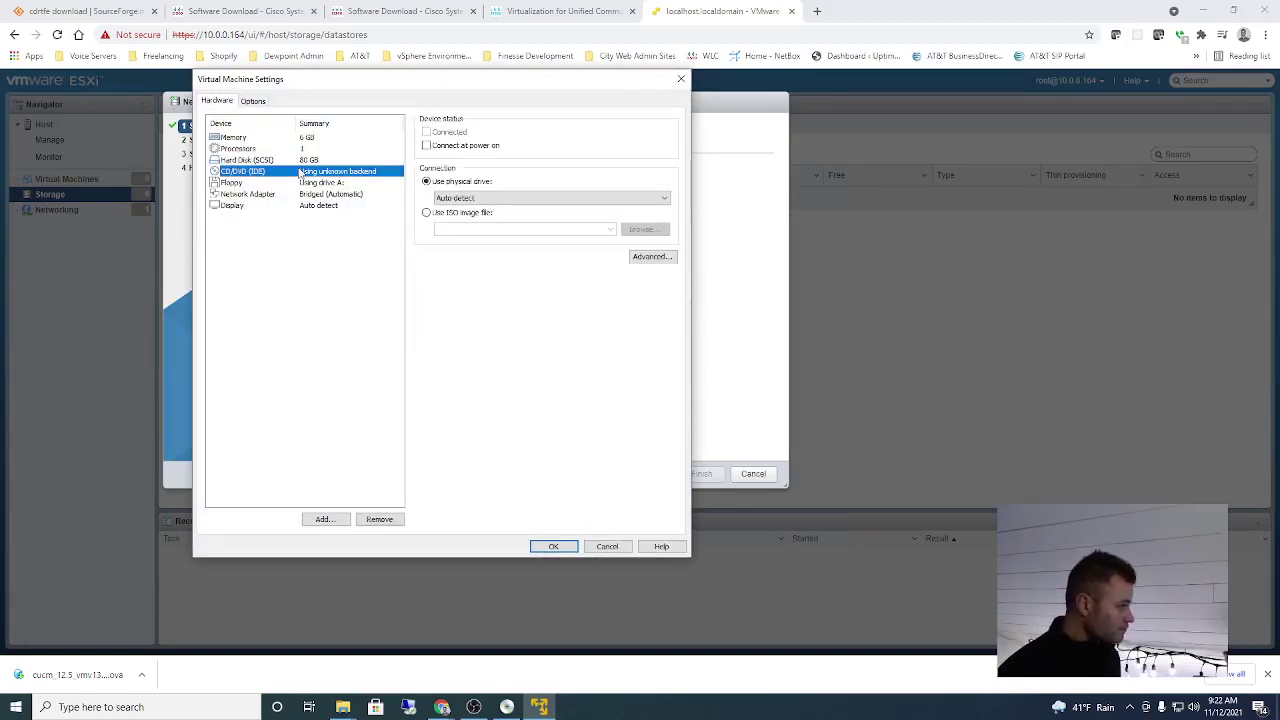
{"action": "left_click", "coordinate": [440, 215]}
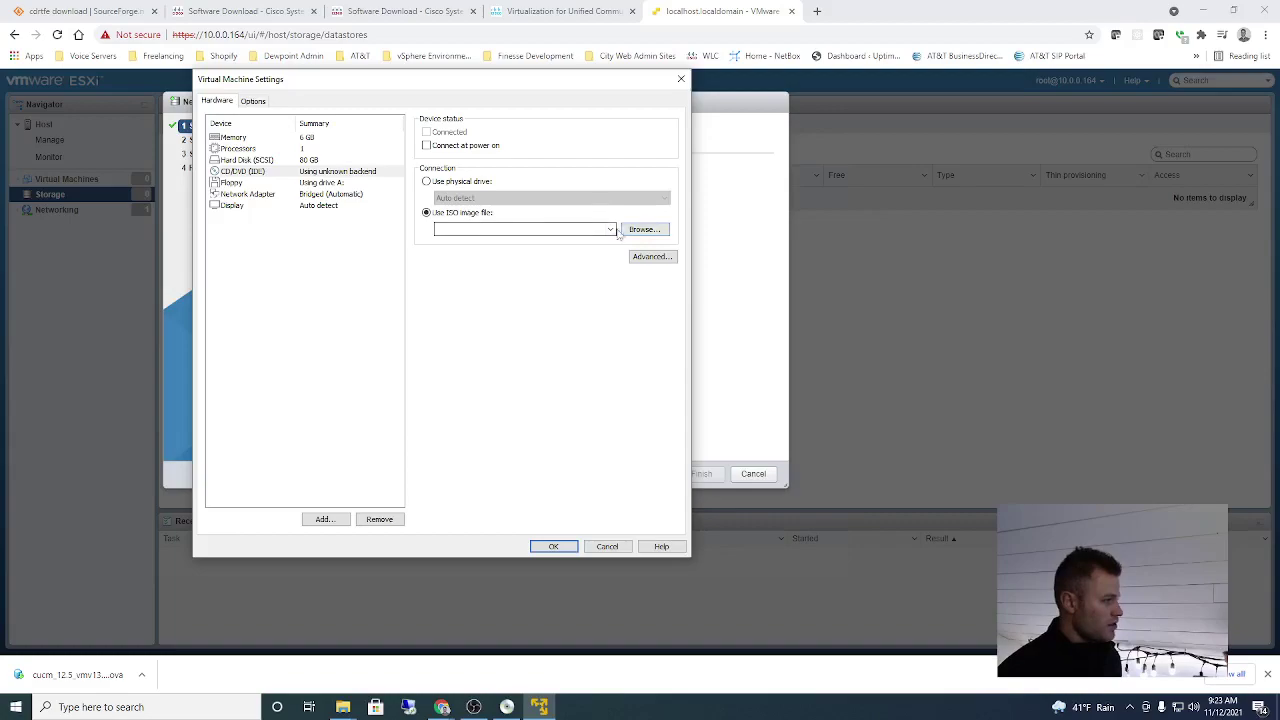
{"action": "left_click", "coordinate": [640, 230]}
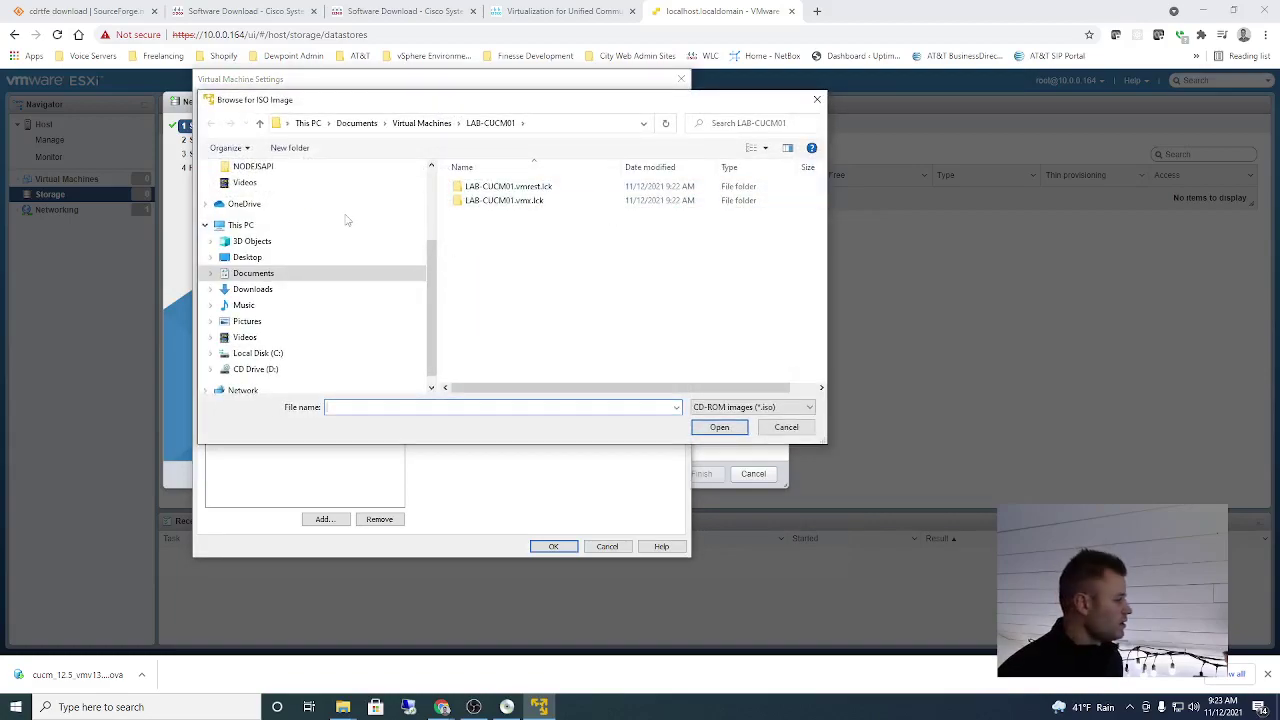
{"action": "left_click", "coordinate": [331, 260]}
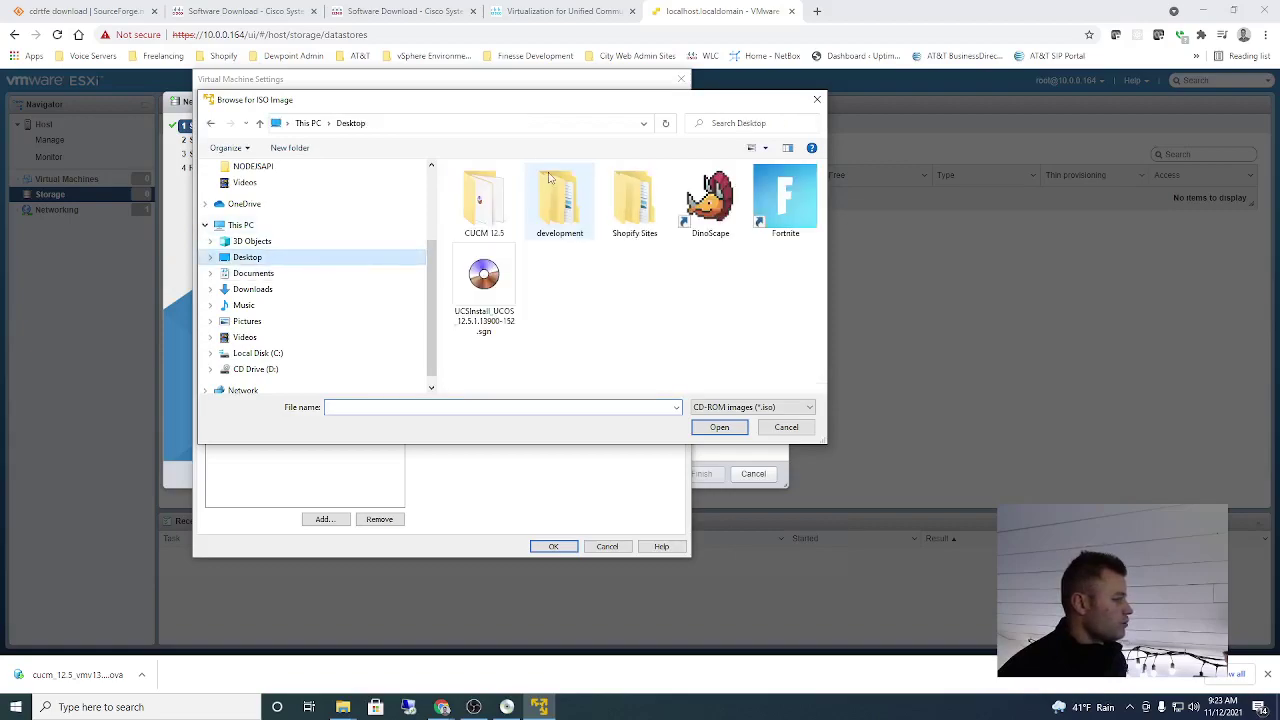
{"action": "double_click", "coordinate": [503, 212]}
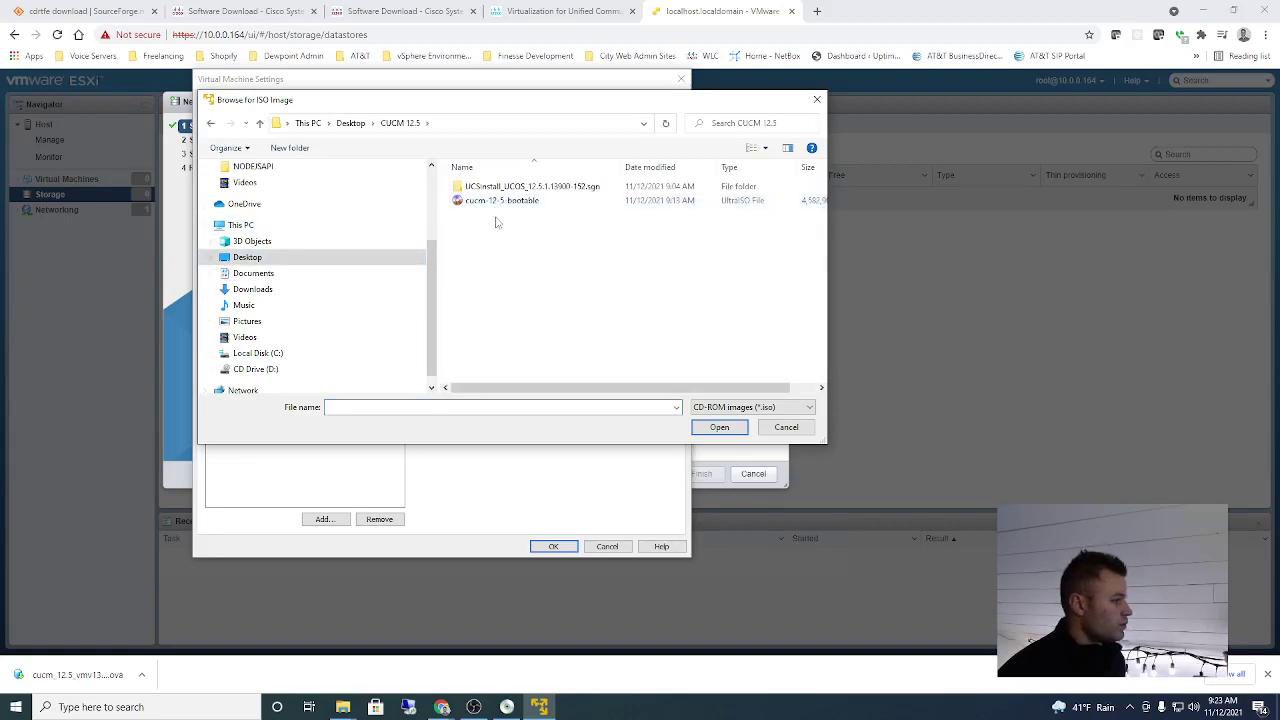
{"action": "left_click", "coordinate": [498, 204]}
{"action": "left_click", "coordinate": [719, 427]}
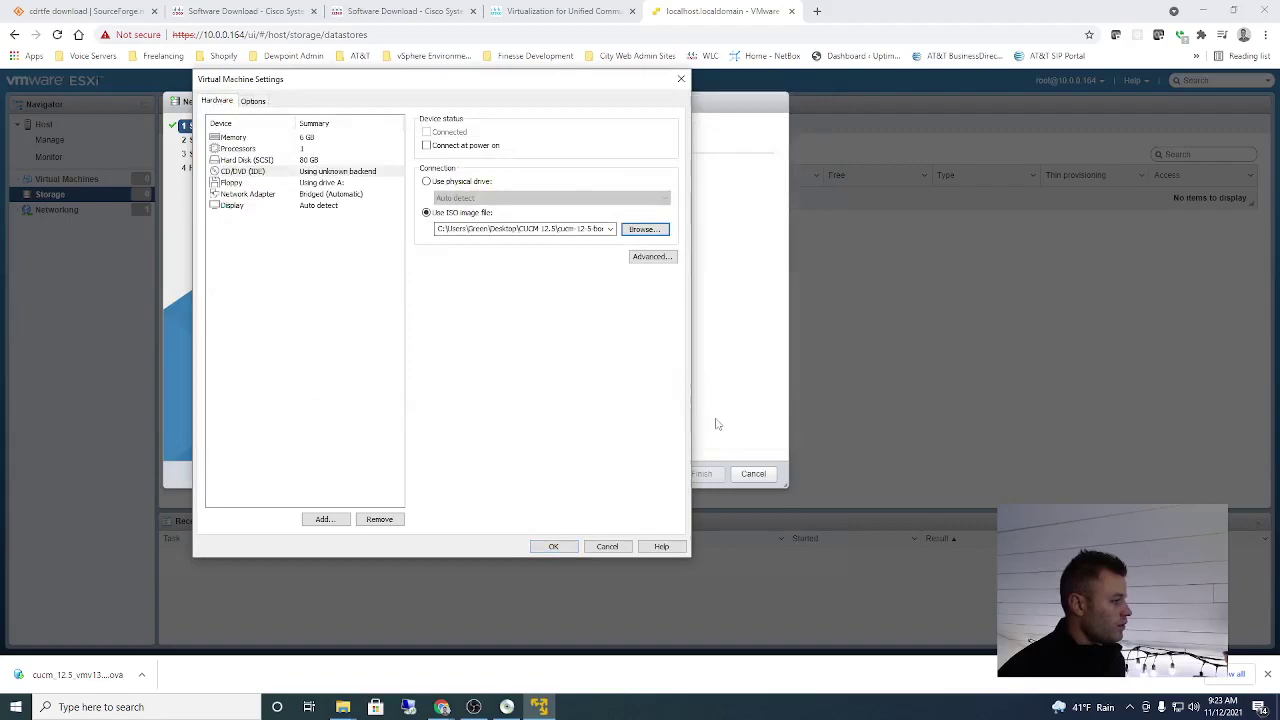
{"action": "left_click", "coordinate": [553, 546]}
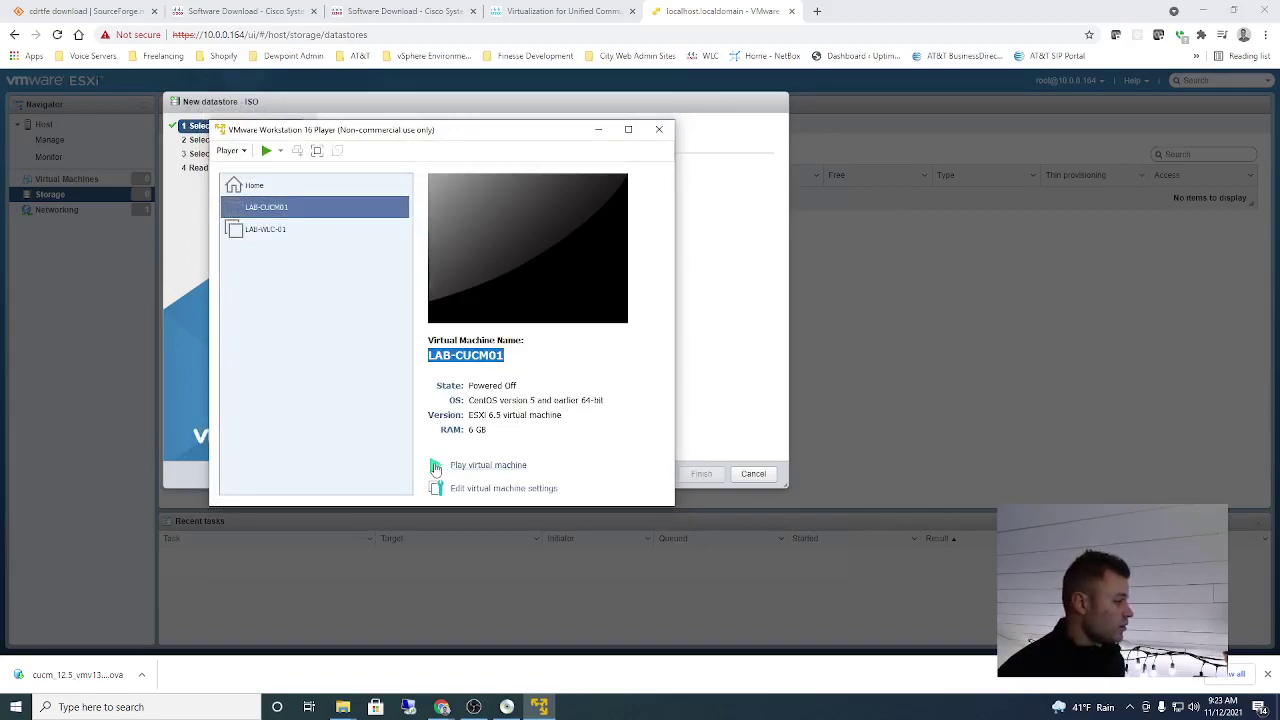
{"action": "left_click", "coordinate": [436, 466]}
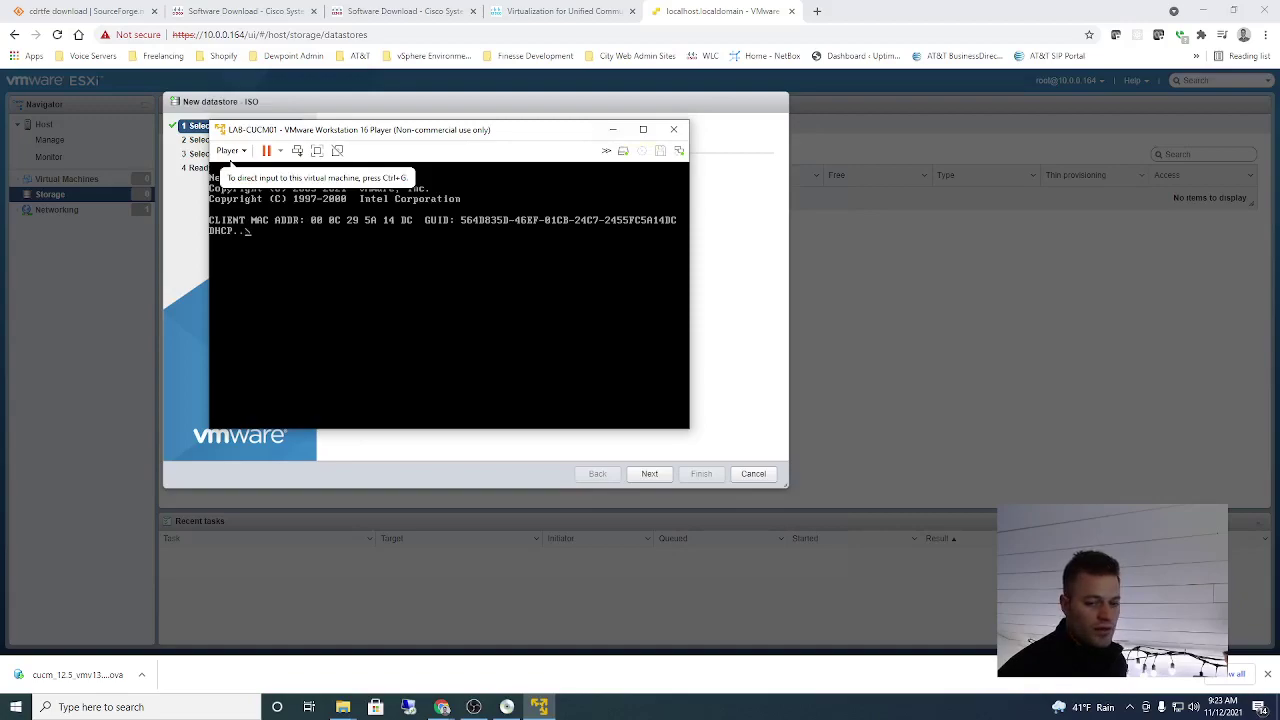
Set LAB-CUCM01's CD/DVD drive to connect at power on, and boot the virtual machine from the attached ISO
{"action": "key", "text": "ctrl+d"}
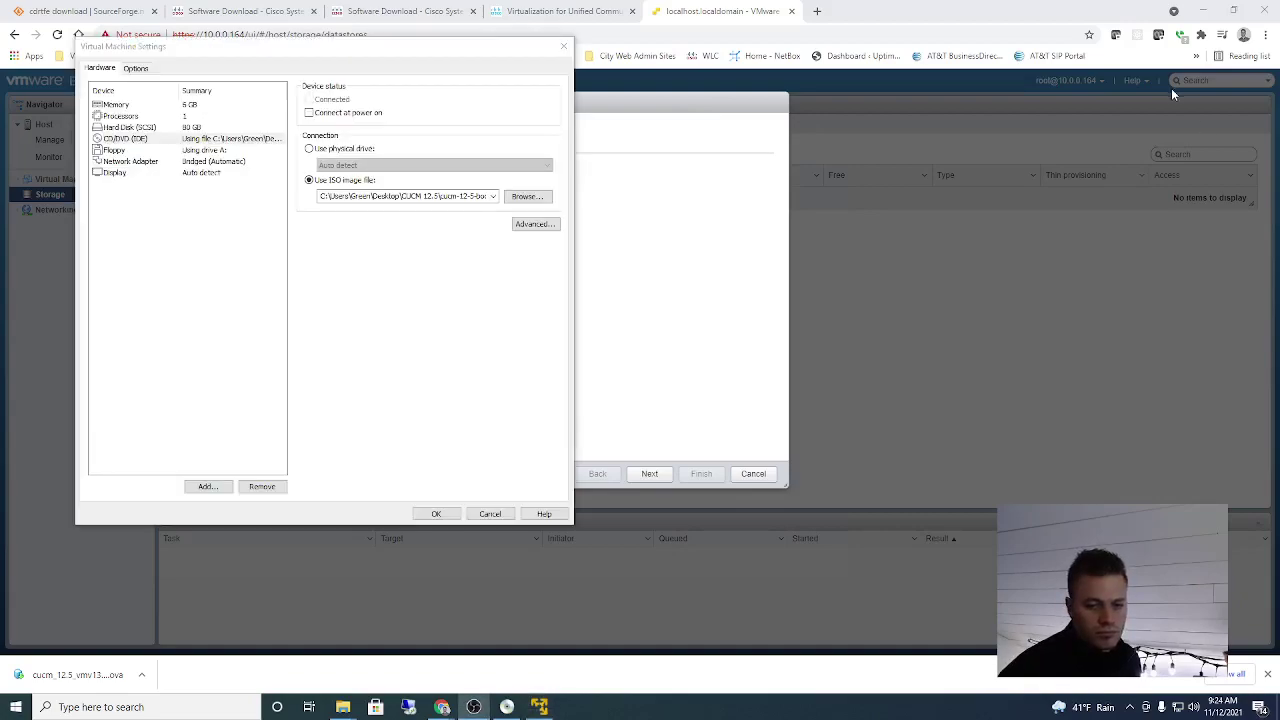
{"action": "left_click", "coordinate": [310, 113]}
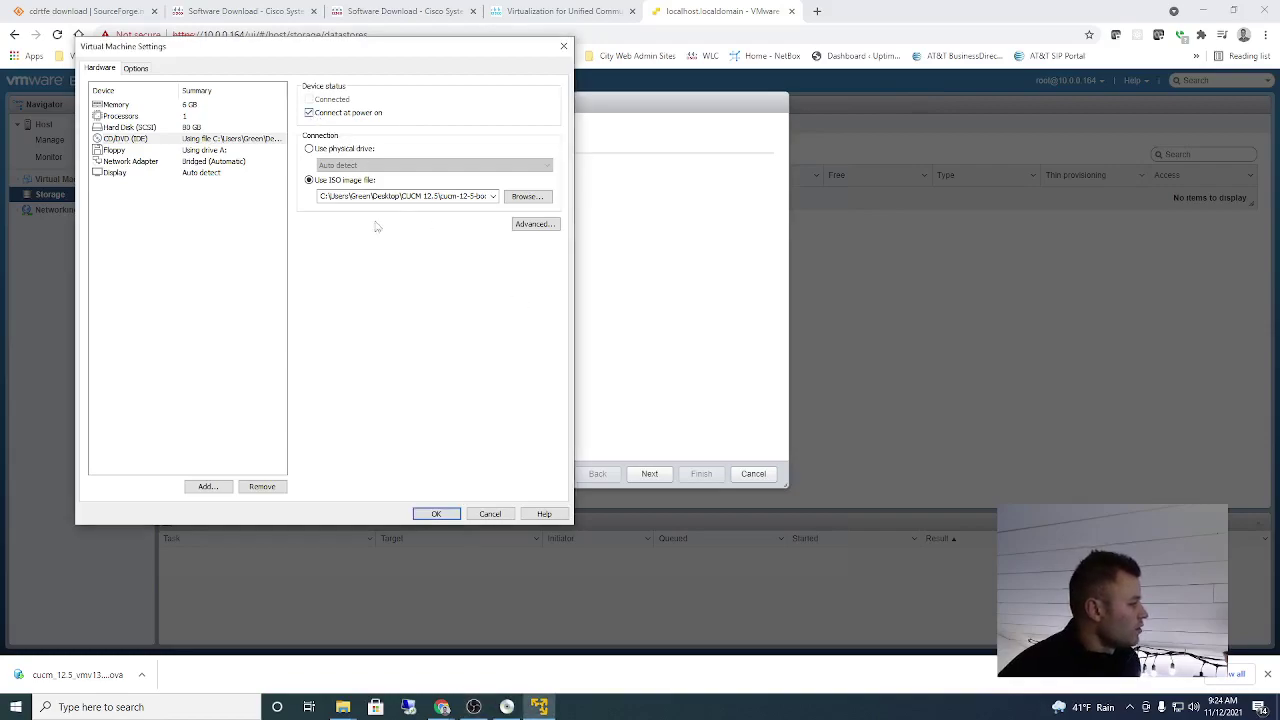
{"action": "left_click", "coordinate": [436, 514]}
{"action": "left_click", "coordinate": [336, 432]}
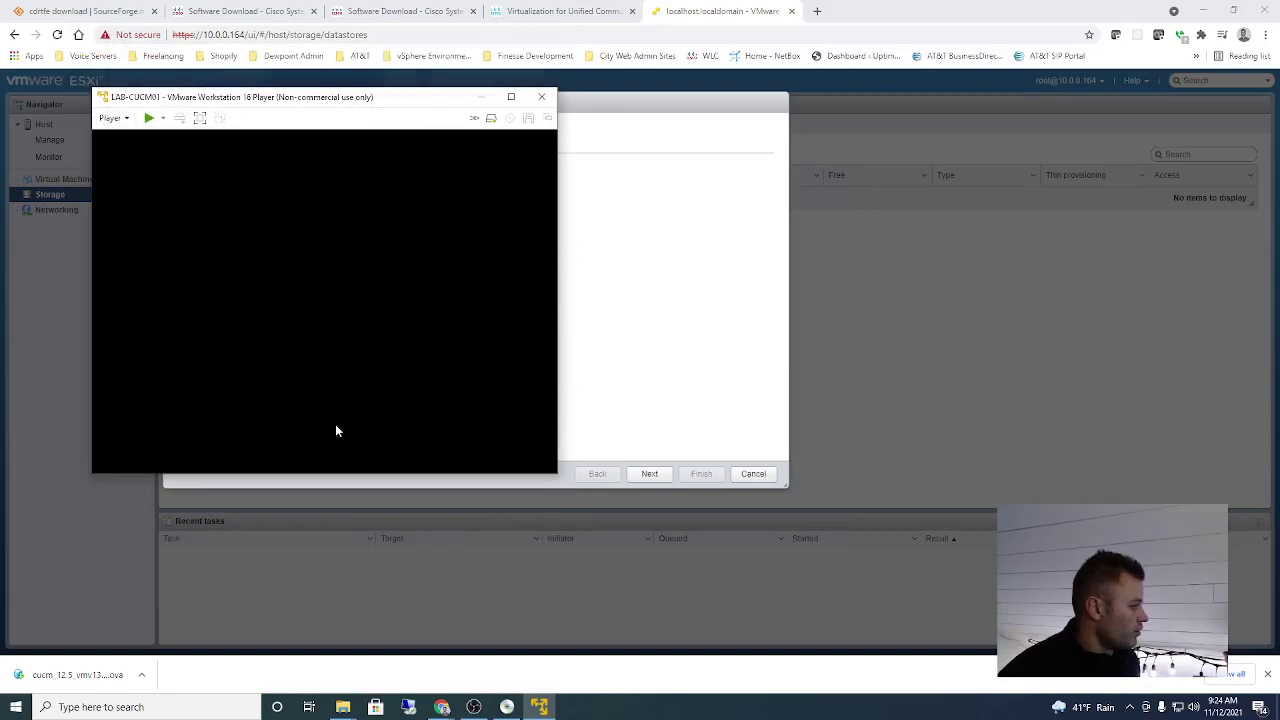
{"action": "left_click_drag", "start_coordinate": [351, 103], "coordinate": [594, 133]}
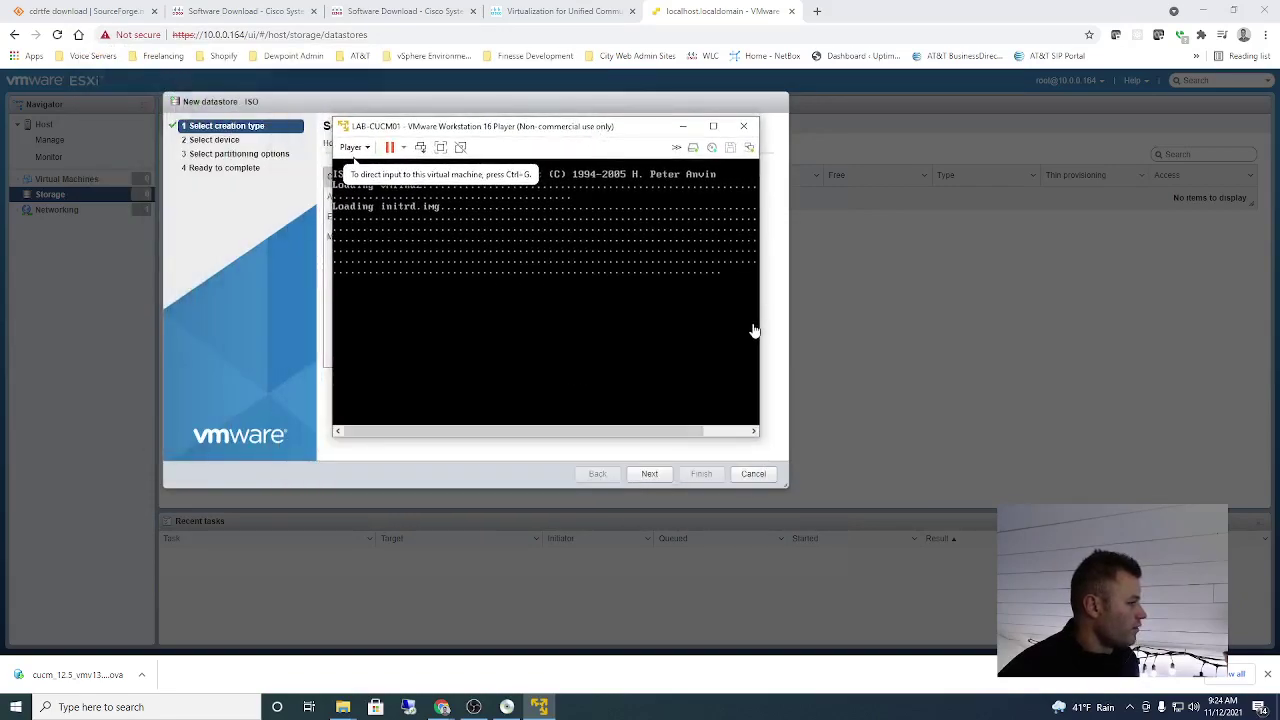